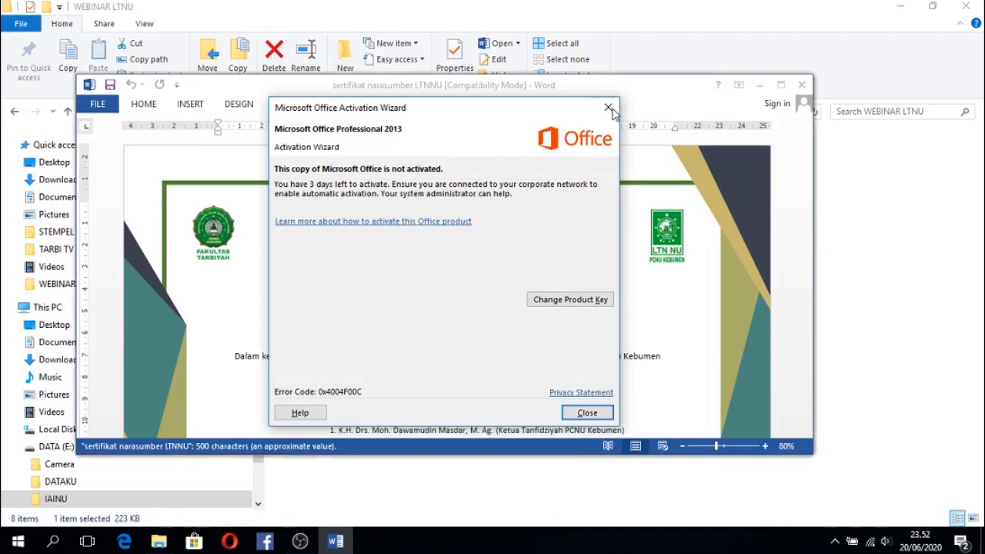
Maximize the speaker certificate document and look over its full page layout.
click(779, 86)
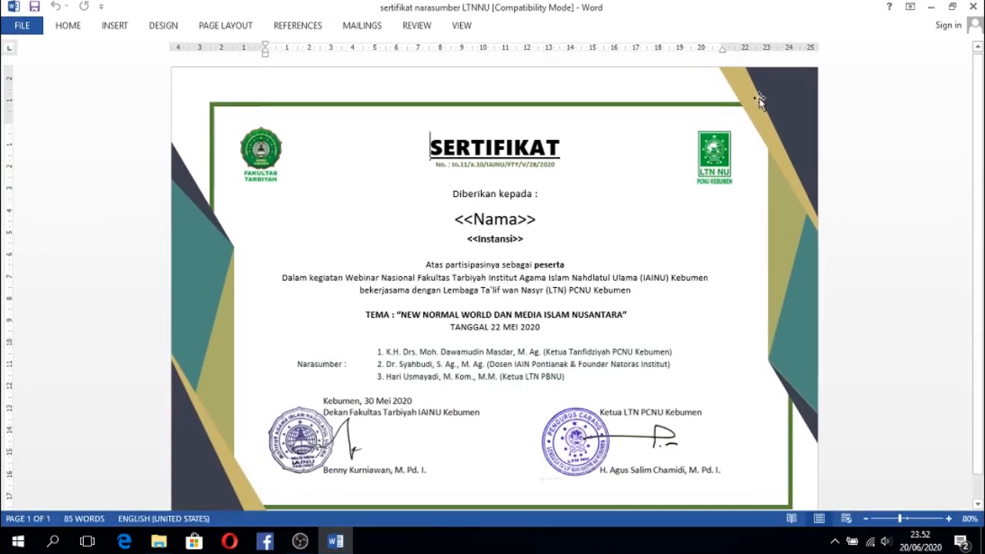
scroll(982, 193, down, 1)
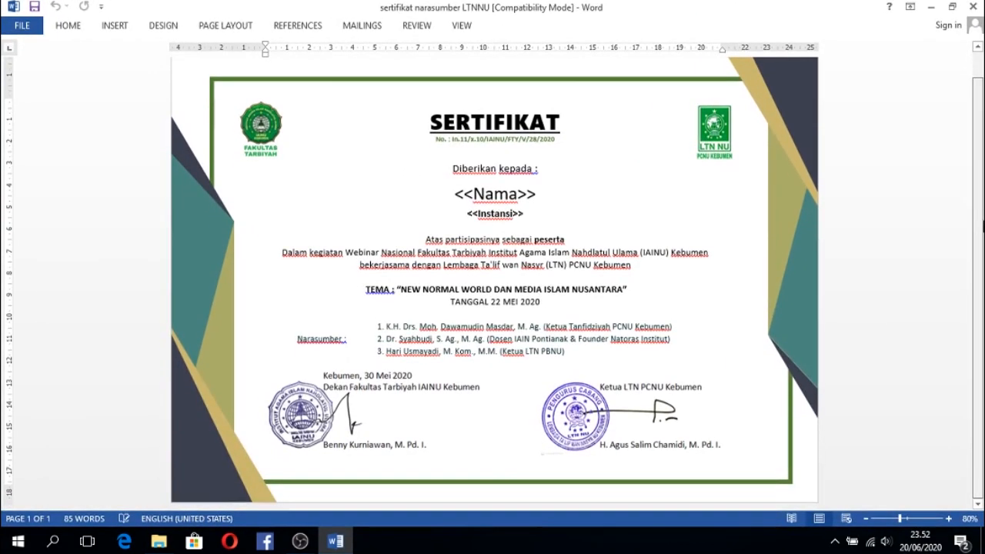
scroll(982, 225, up, 1)
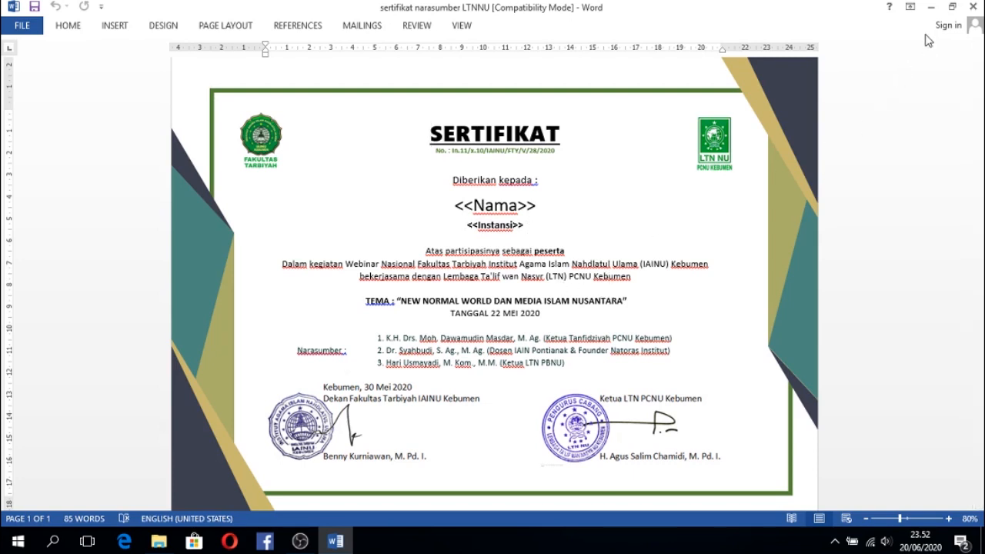
Minimize the open windows, switch to Google Chrome and open Google Drive.
click(931, 7)
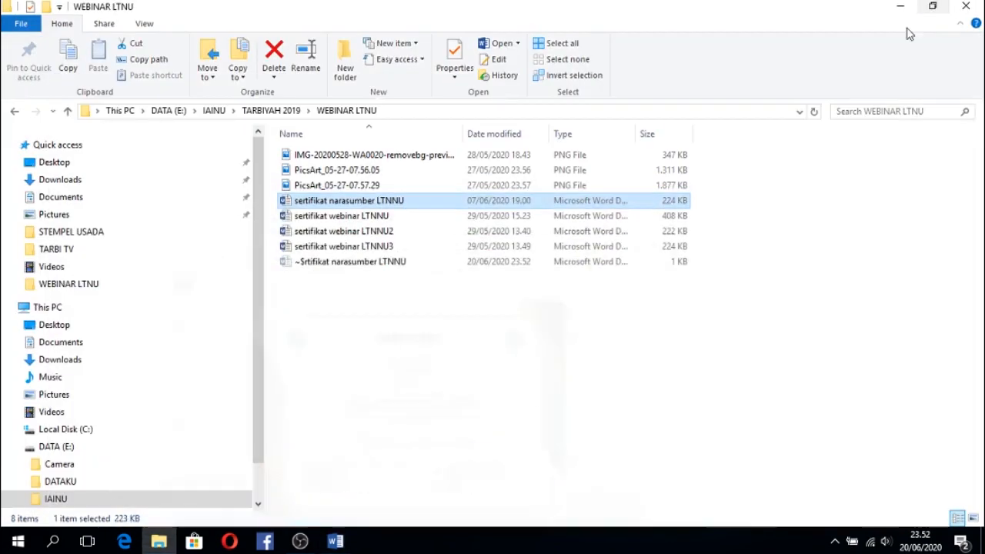
click(902, 7)
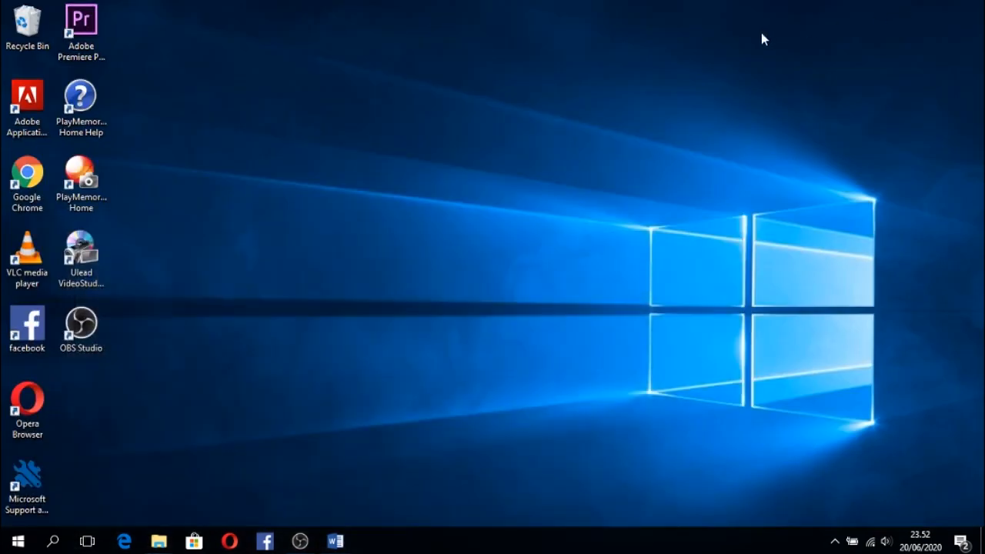
click(42, 179)
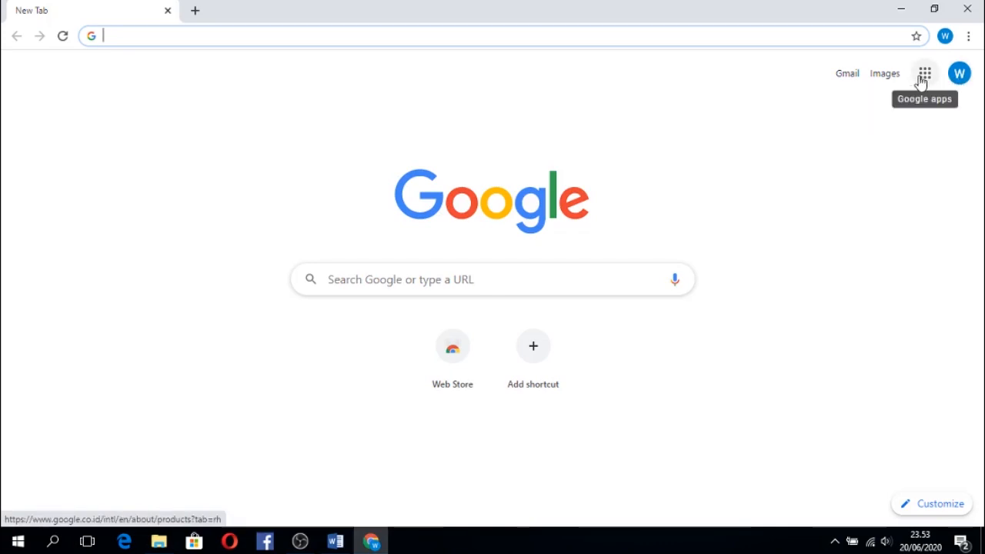
click(922, 79)
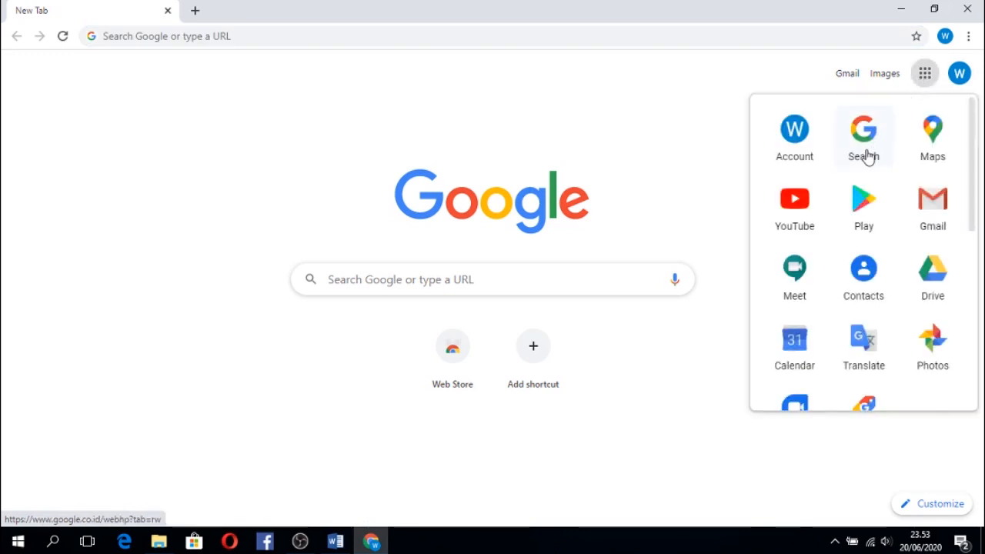
click(931, 289)
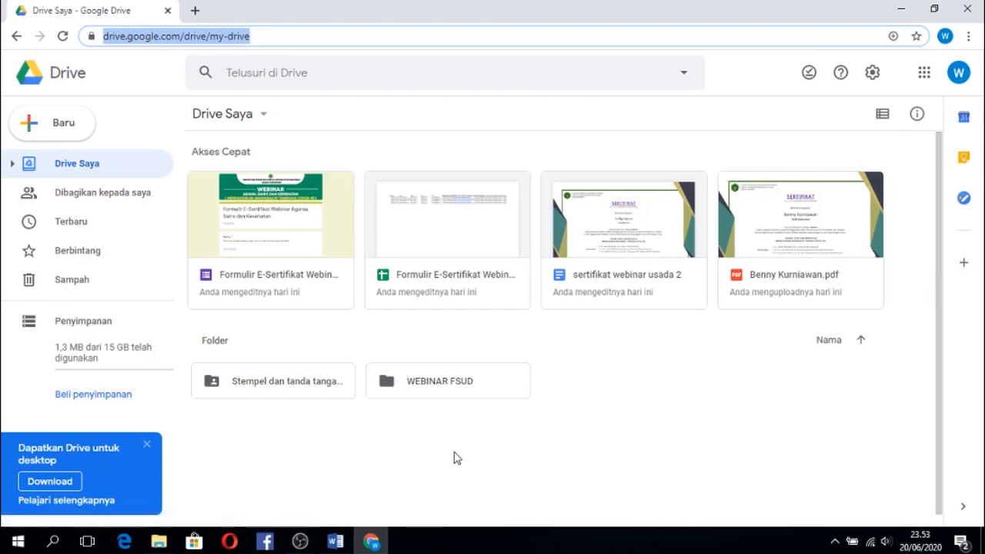
Create a new folder named WEBINAR LTNNU in Drive Saya.
click(68, 132)
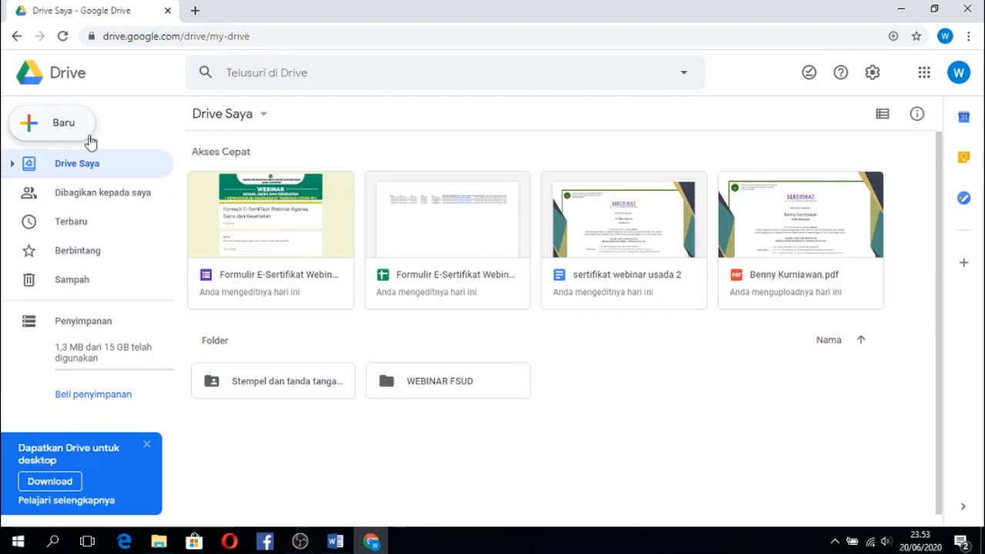
click(77, 132)
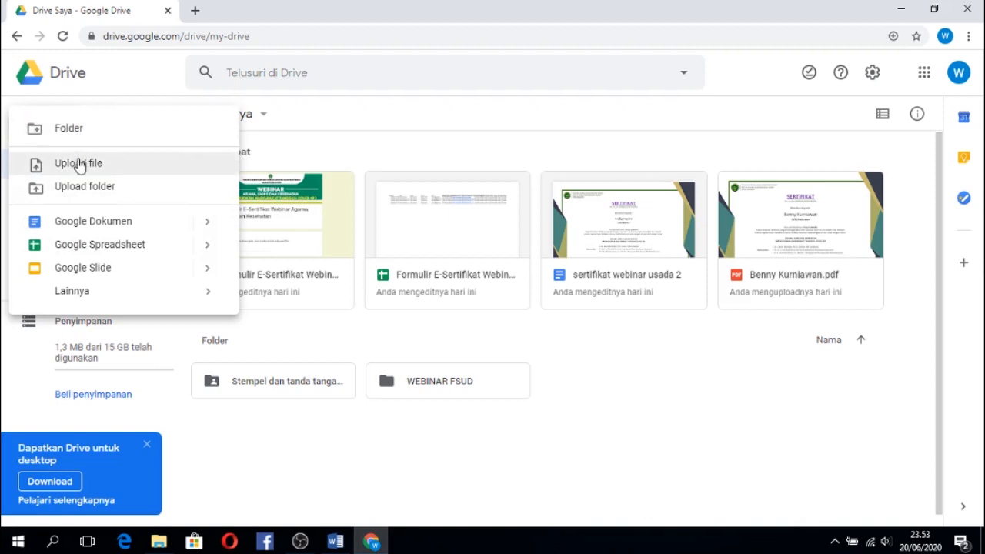
click(69, 131)
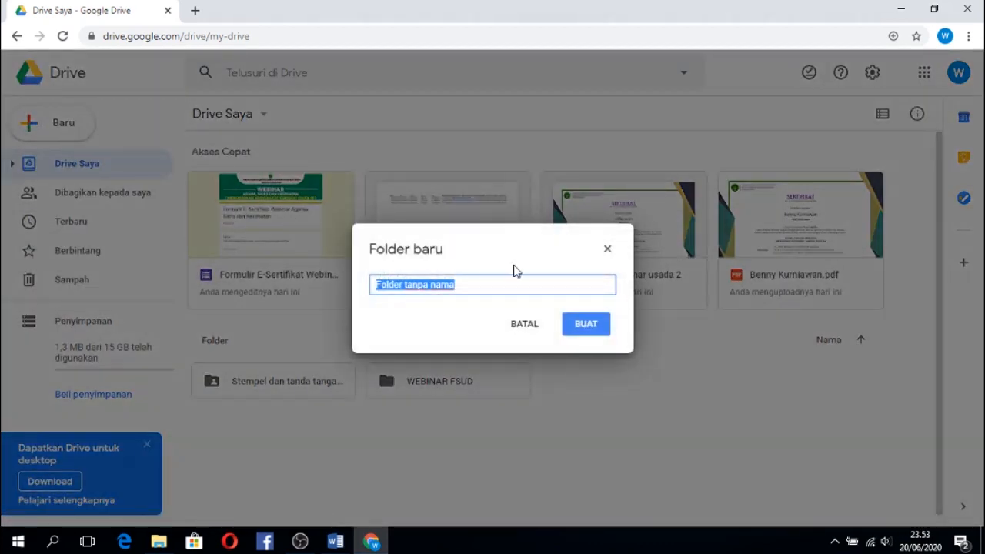
text(WEBINAR)
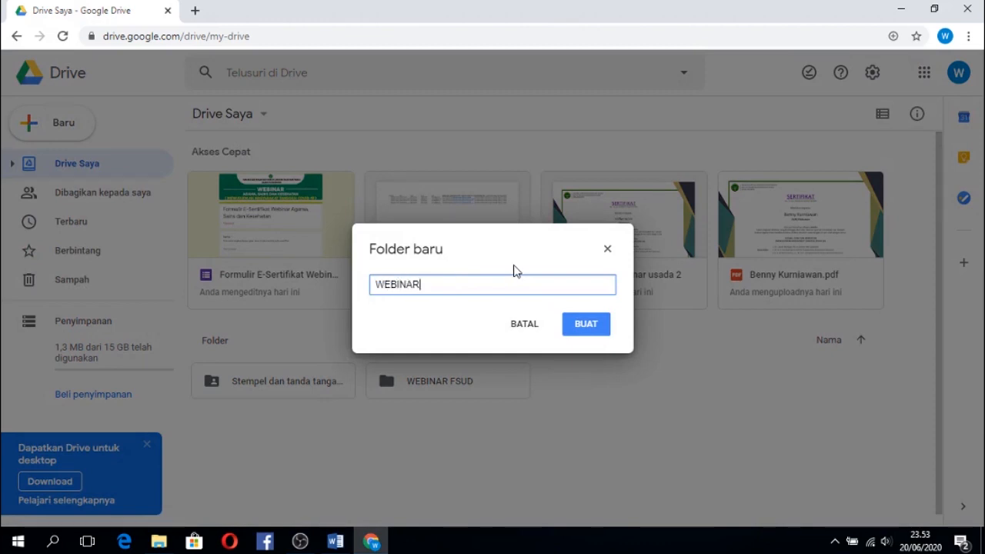
text( LTNNU)
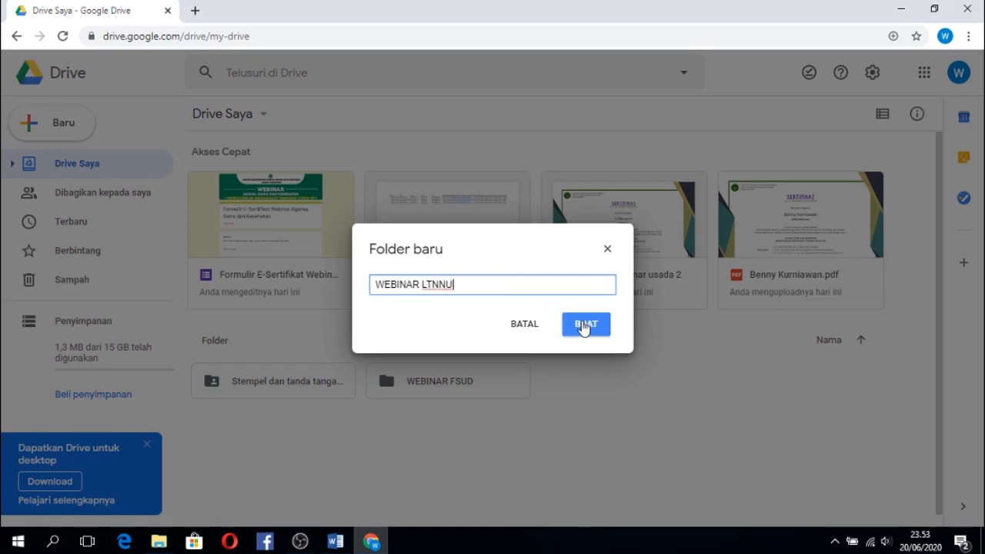
click(584, 325)
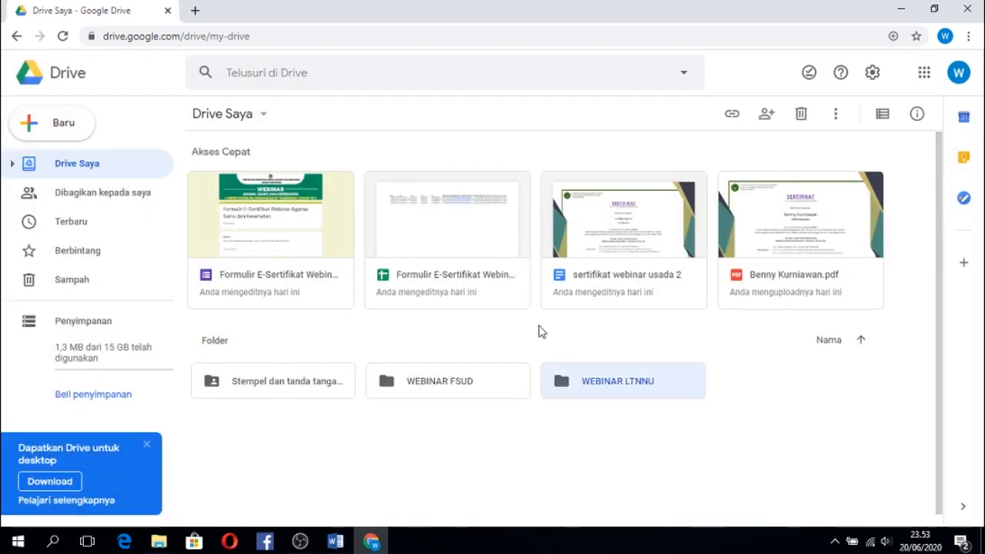
Open the WEBINAR LTNNU folder and create a new Google Formulir in it.
double_click(598, 385)
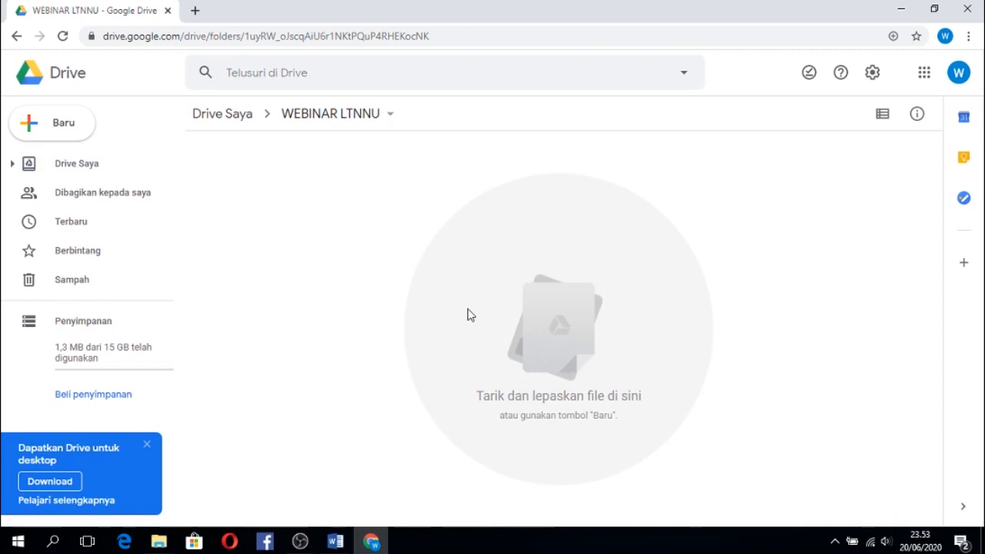
click(70, 136)
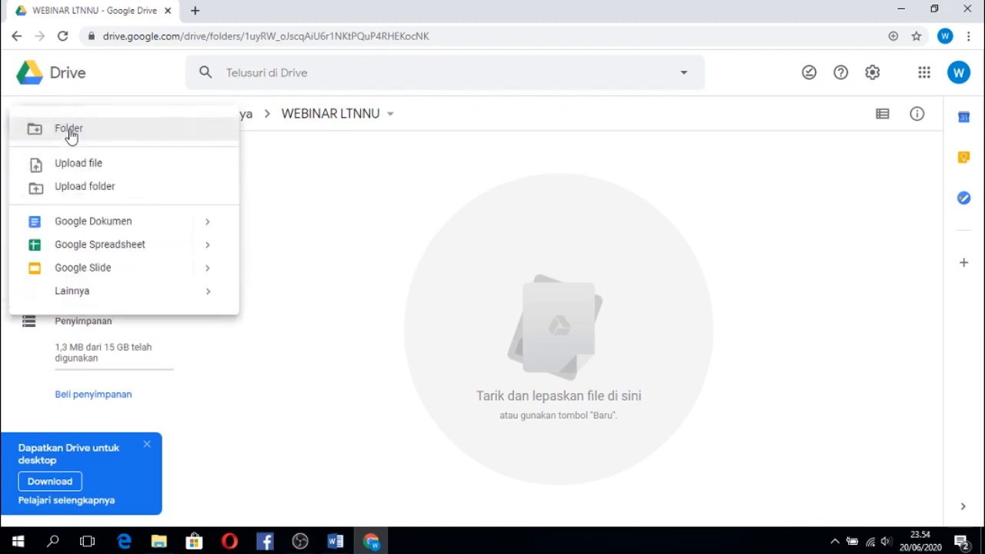
mouse_move(90, 292)
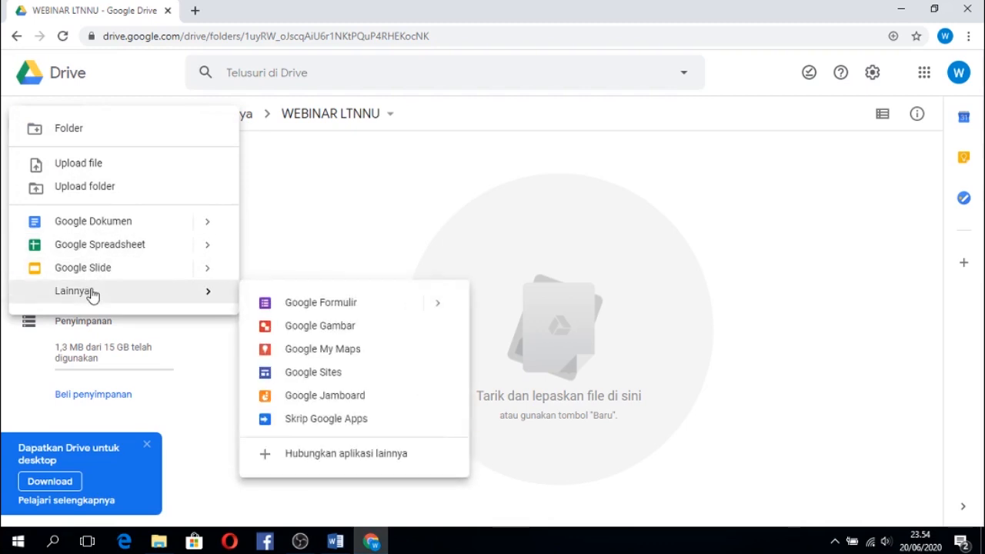
click(283, 309)
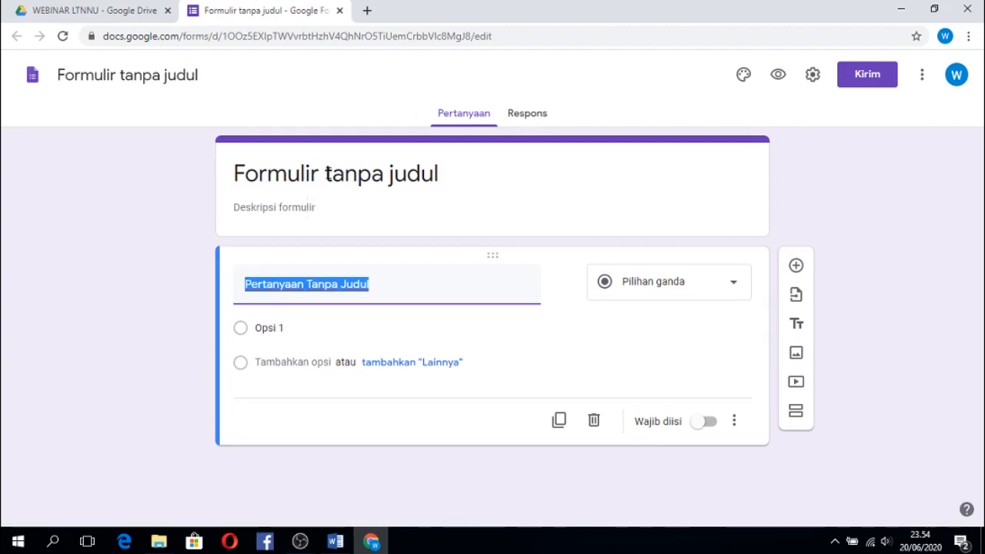
Change the form's title to "Formulir E-Sertifikat Webinar LTNNU".
click(325, 174)
click(325, 174)
drag(324, 174, 444, 173)
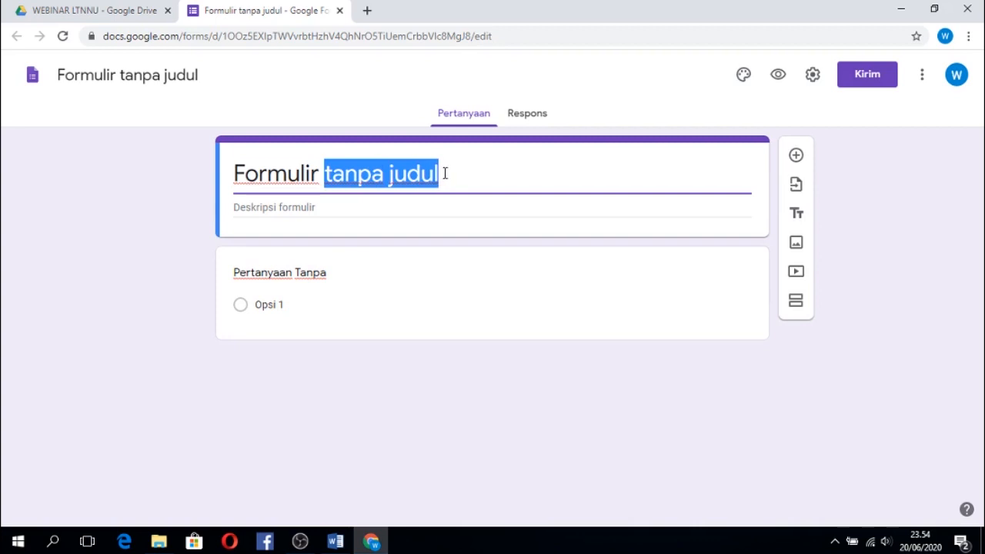
text(E)
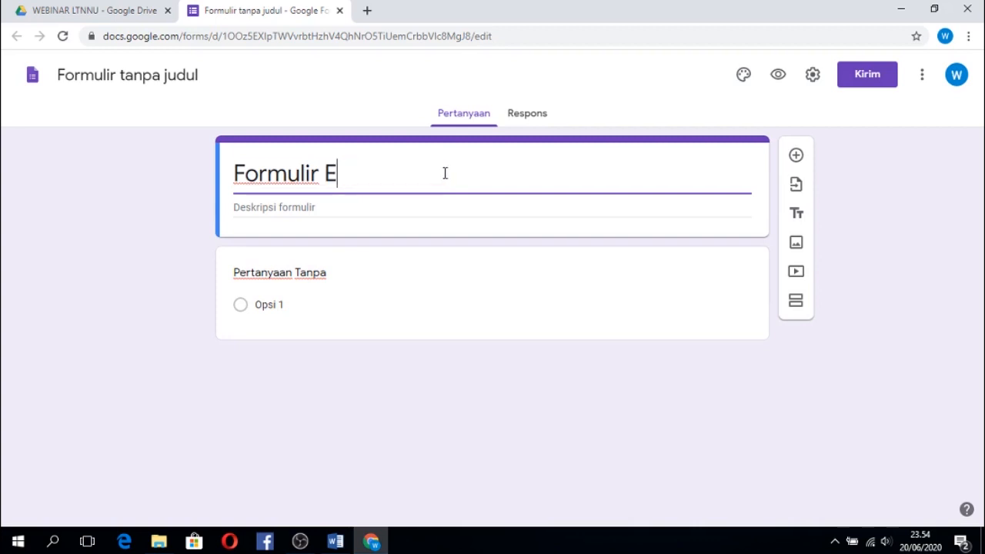
text(-Ser)
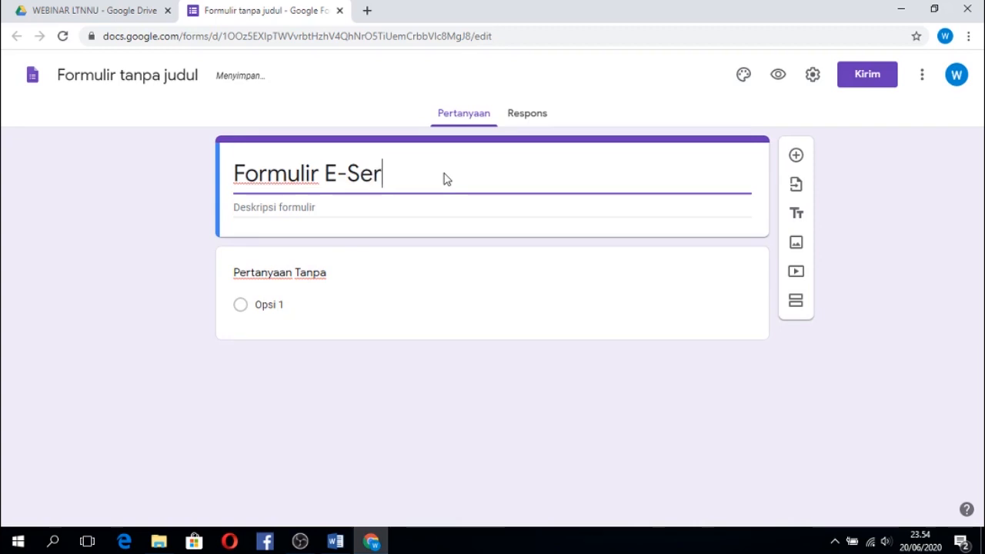
text(tifikat)
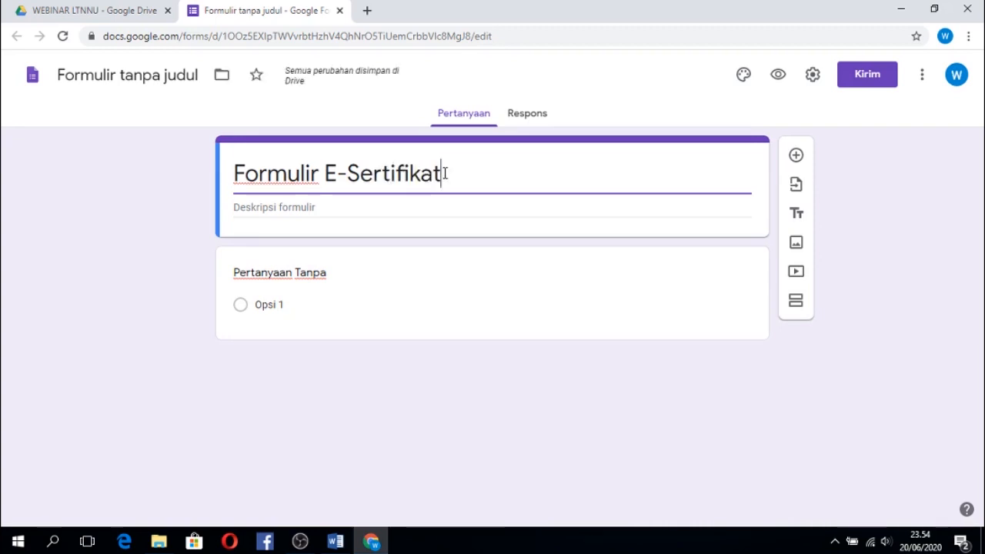
text( Webi)
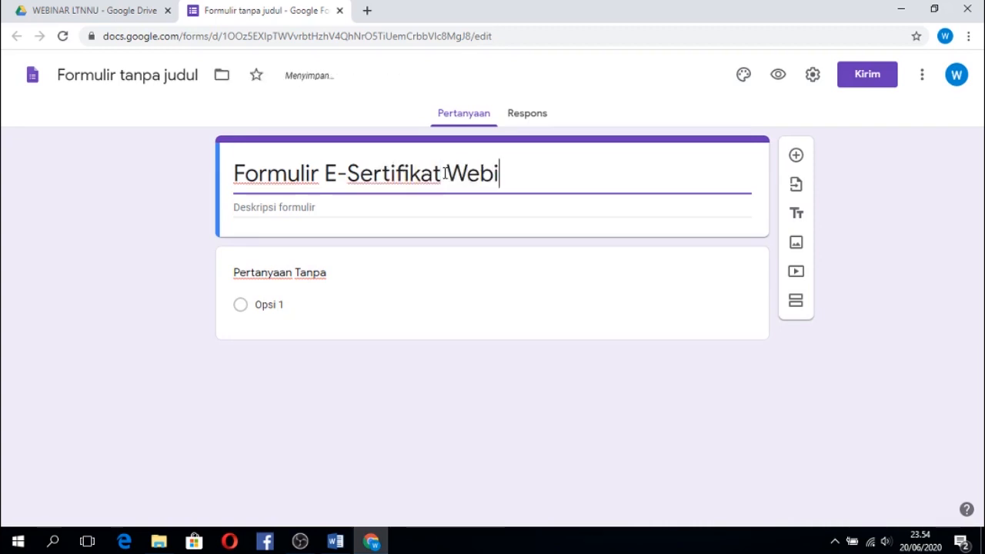
text(nar LTNNU)
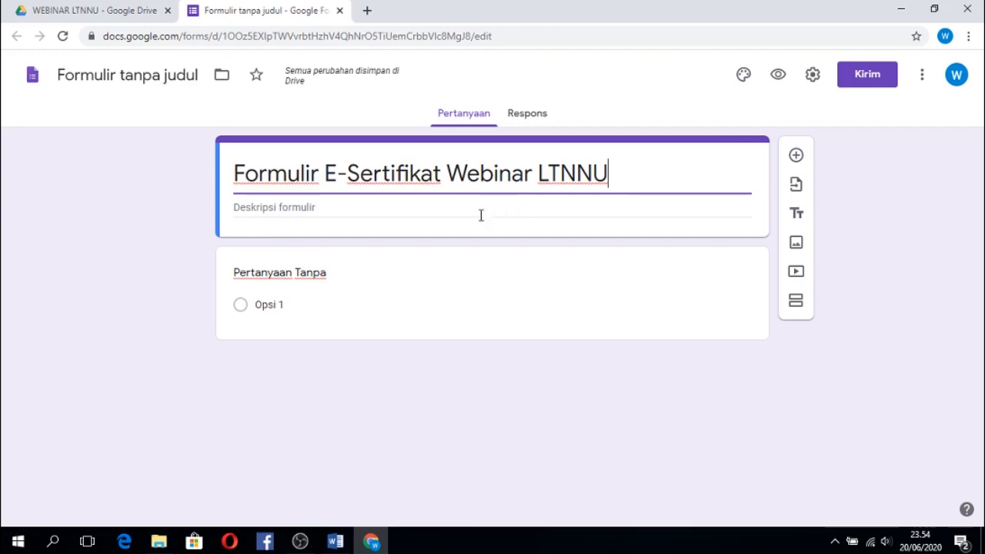
Name the first question "Nama" and make it required.
click(277, 278)
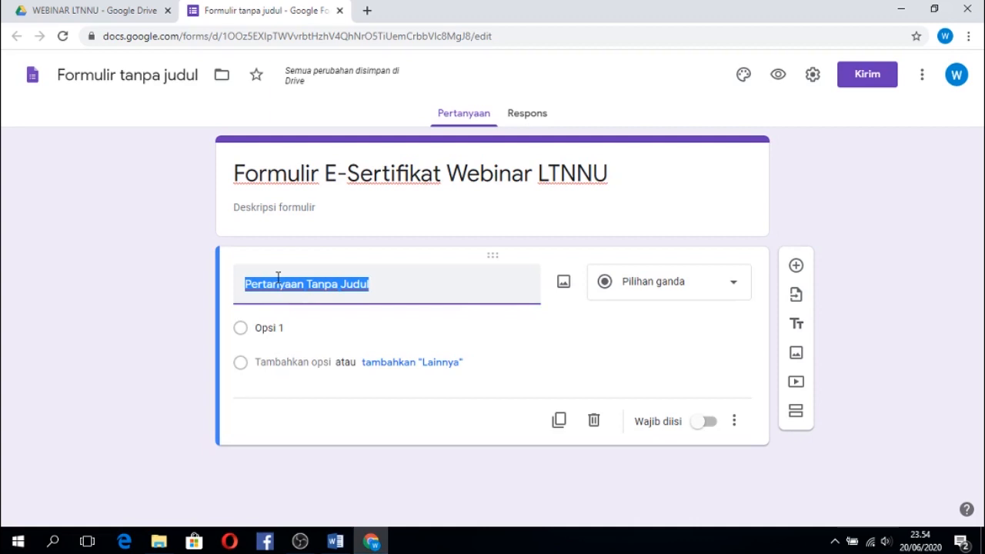
text(Nama)
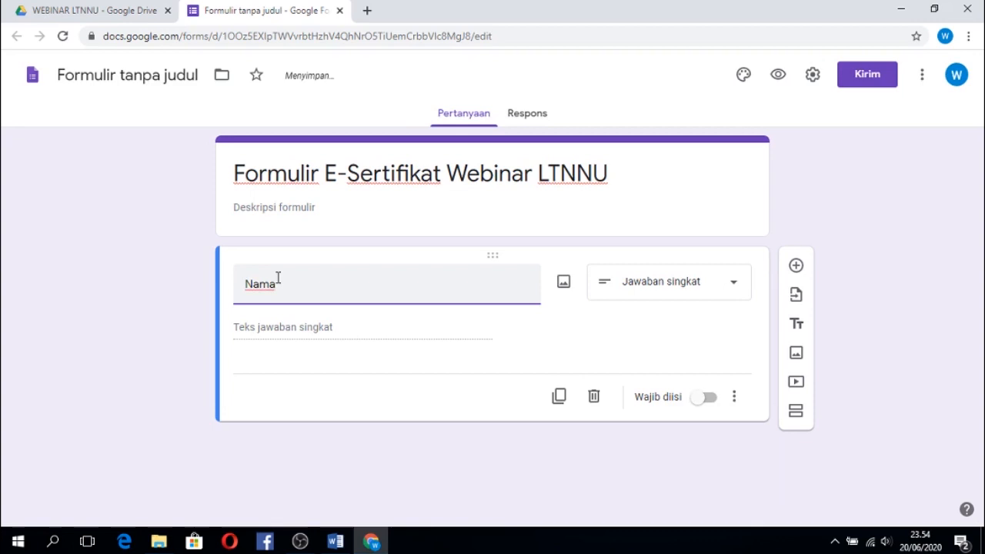
click(708, 401)
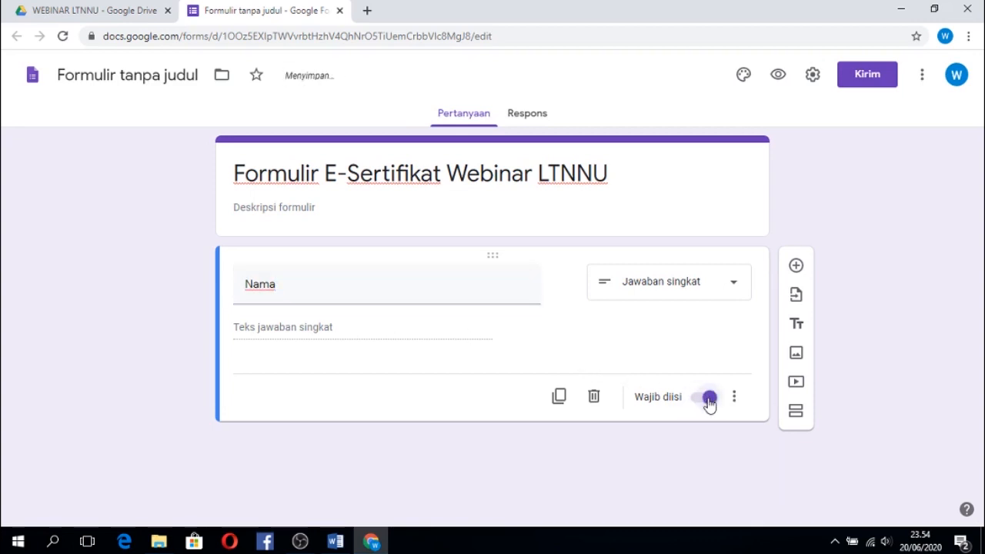
Duplicate the Nama question and rename the copy "Instansi".
click(559, 397)
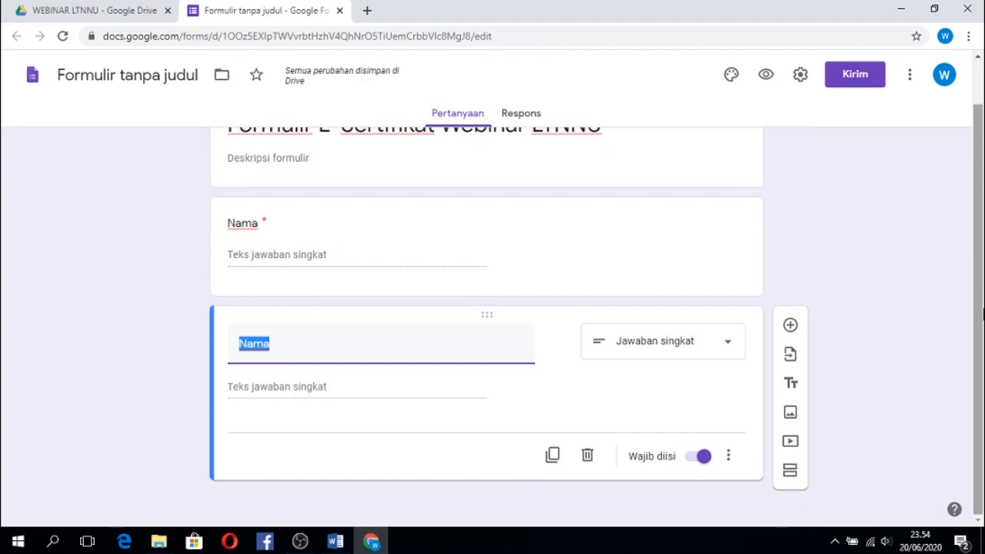
text(Is)
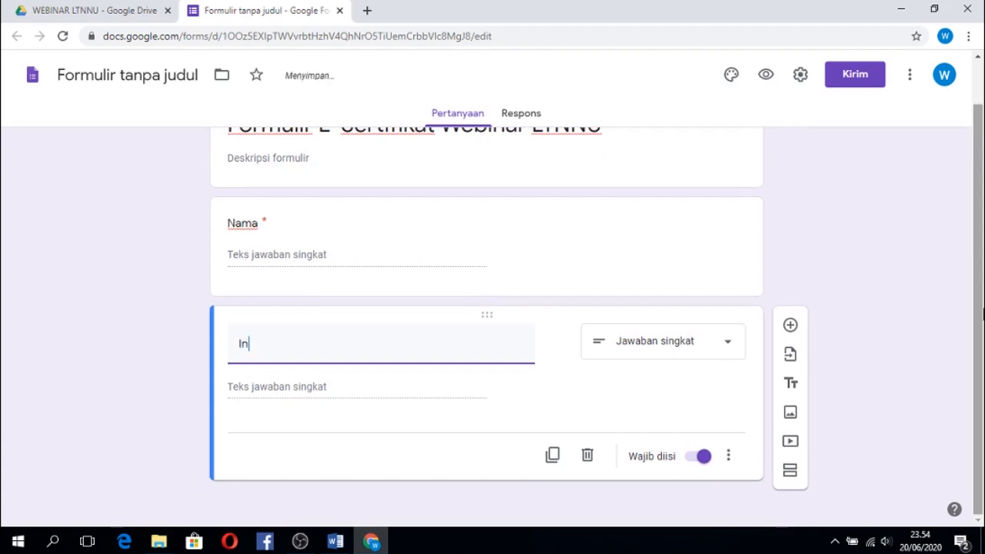
text(tansi)
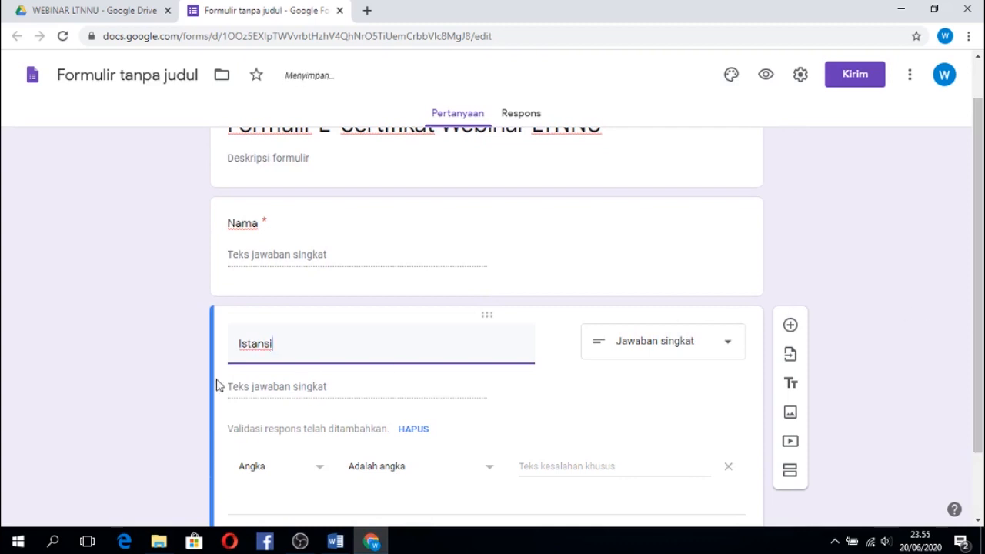
click(241, 351)
text(n)
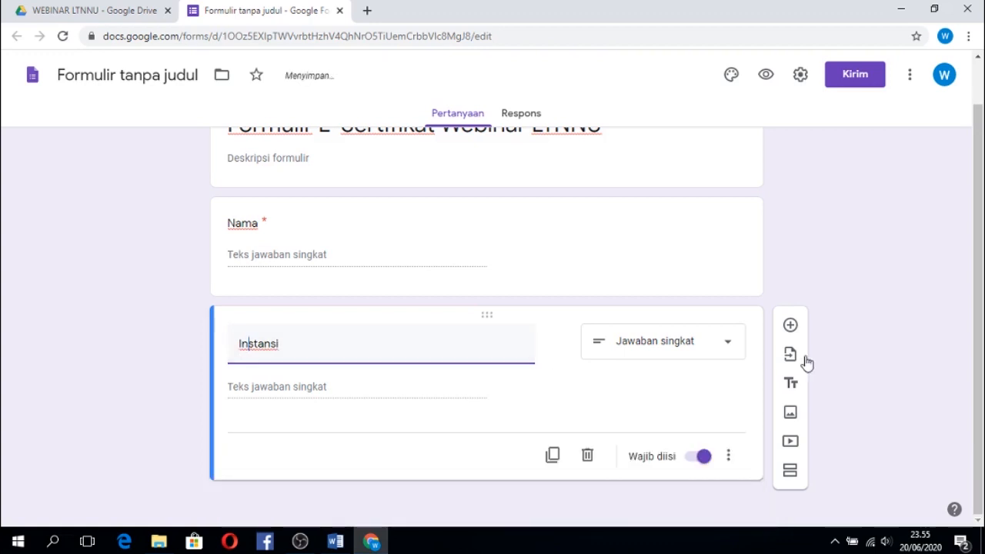
drag(982, 294, 983, 299)
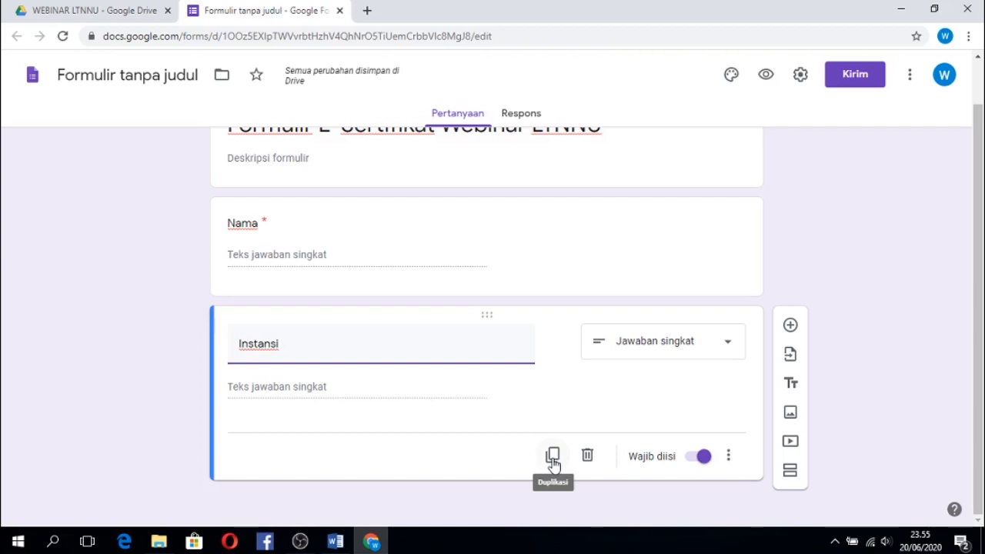
Duplicate the Instansi question and rename the copy "No. HP".
click(553, 457)
drag(983, 282, 984, 263)
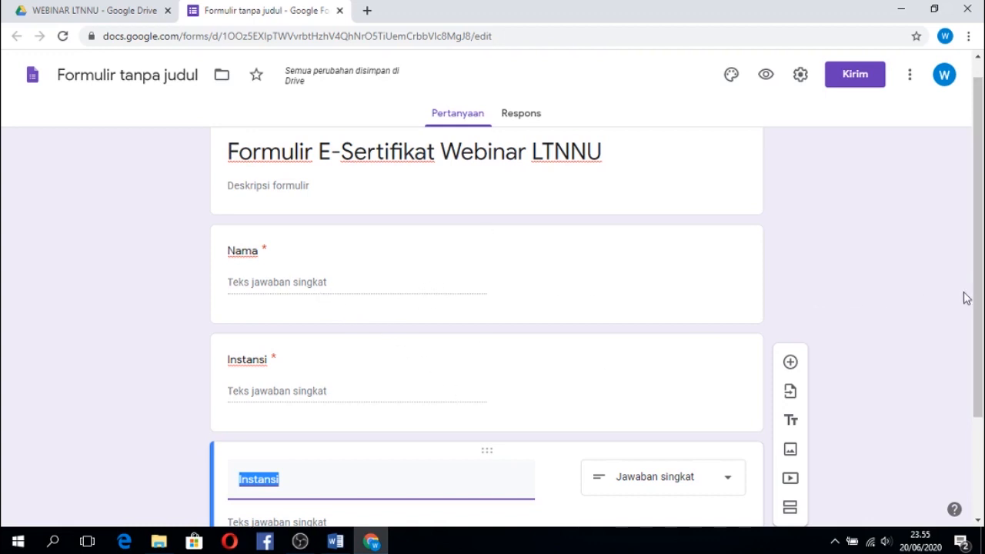
drag(981, 295, 982, 392)
text(N. HP)
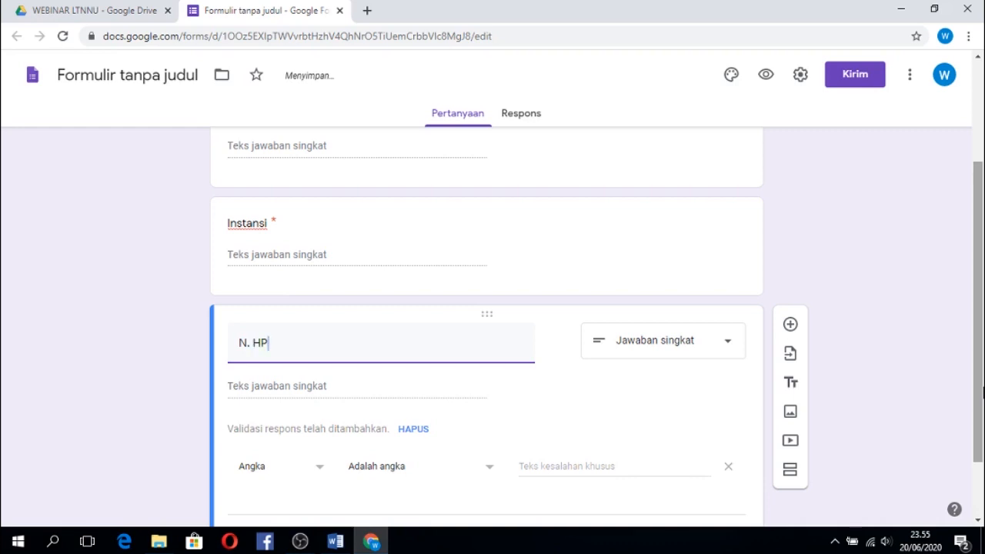
key(Left)
text(O)
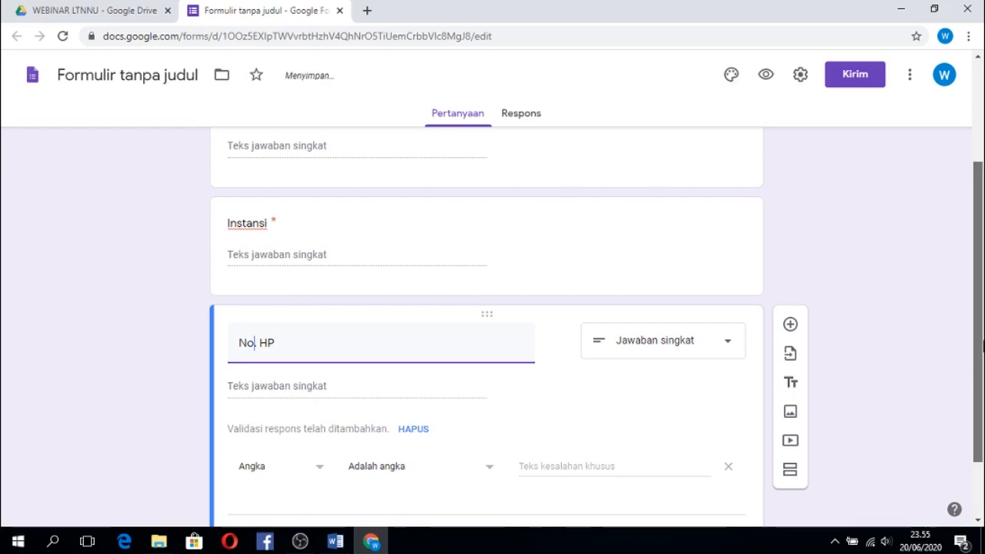
Remove the response validation from the No. HP question and duplicate it as a question named "Email".
scroll(979, 398, down, 1)
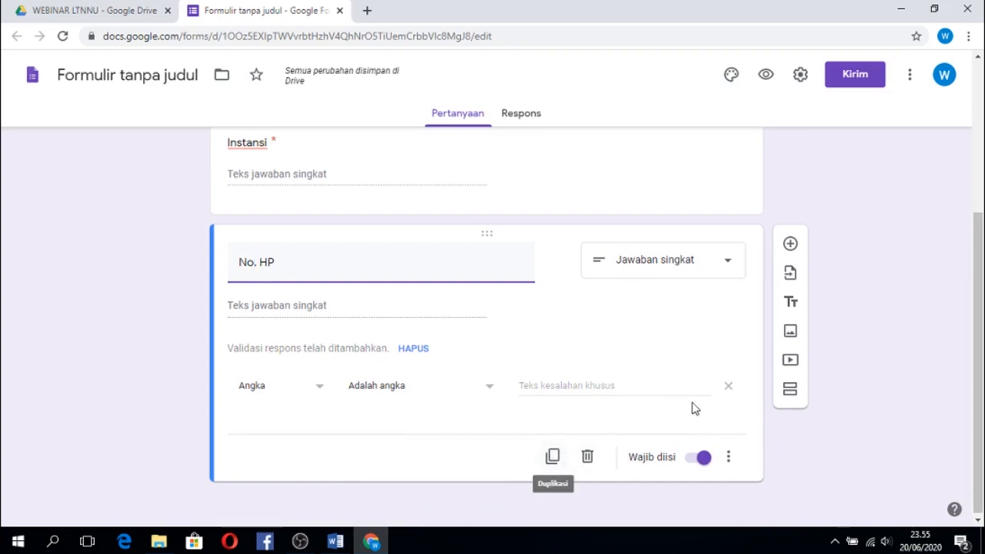
click(729, 387)
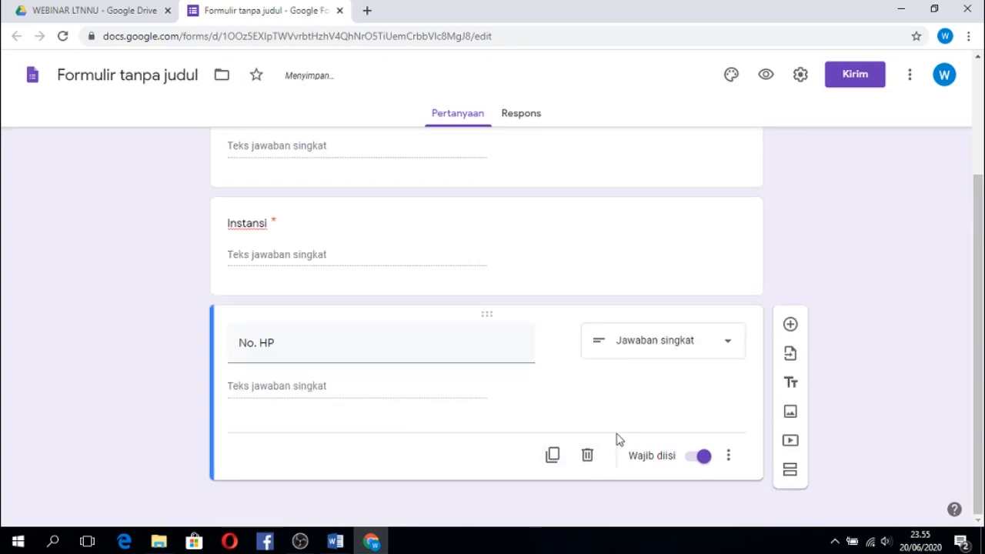
click(553, 456)
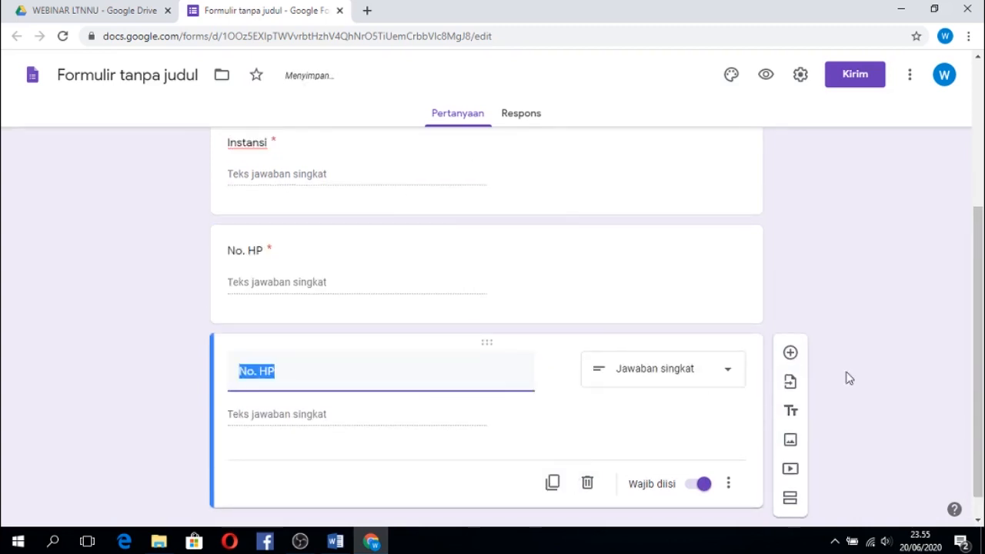
text(Email)
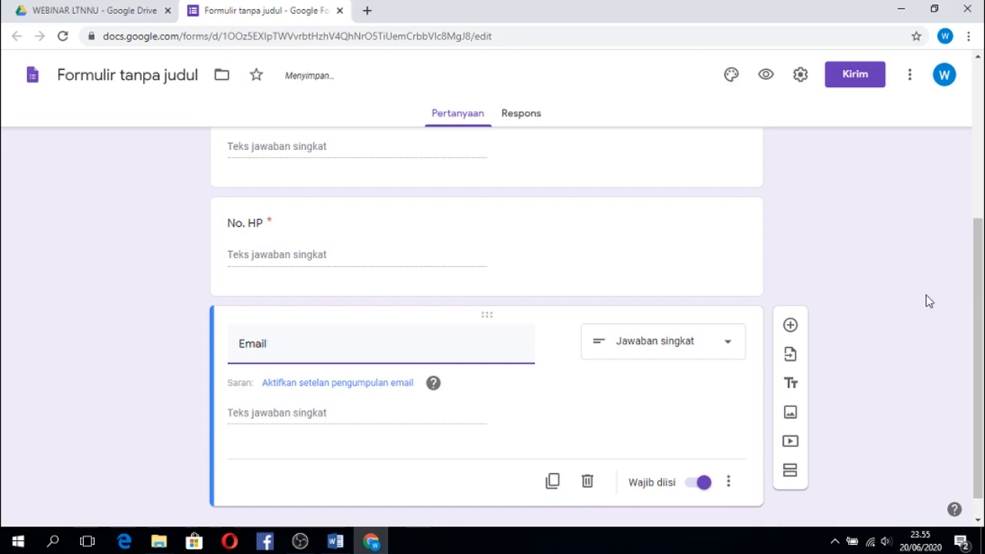
Add a description to the Nama question reading "Tulis nama lengkap dengan gelar.".
drag(979, 340, 982, 182)
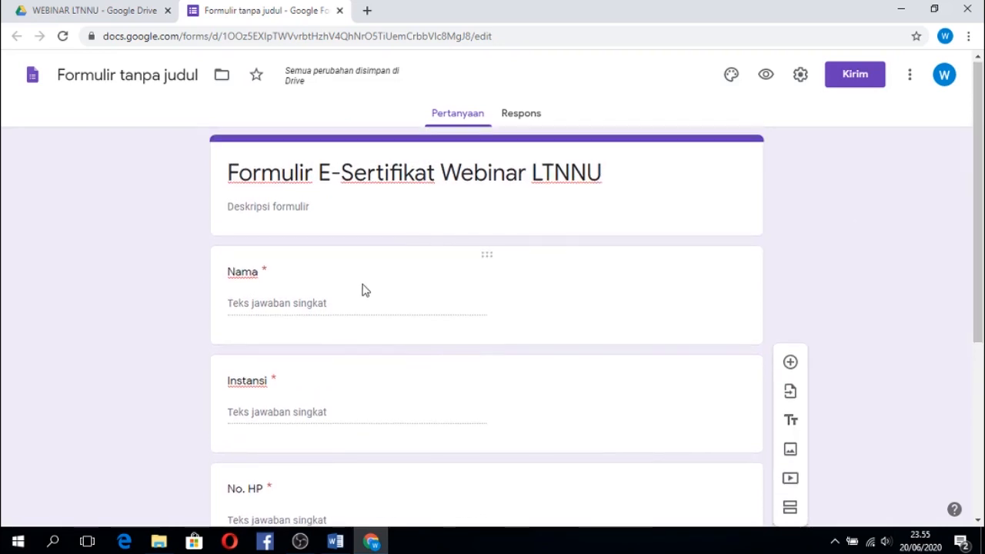
click(341, 311)
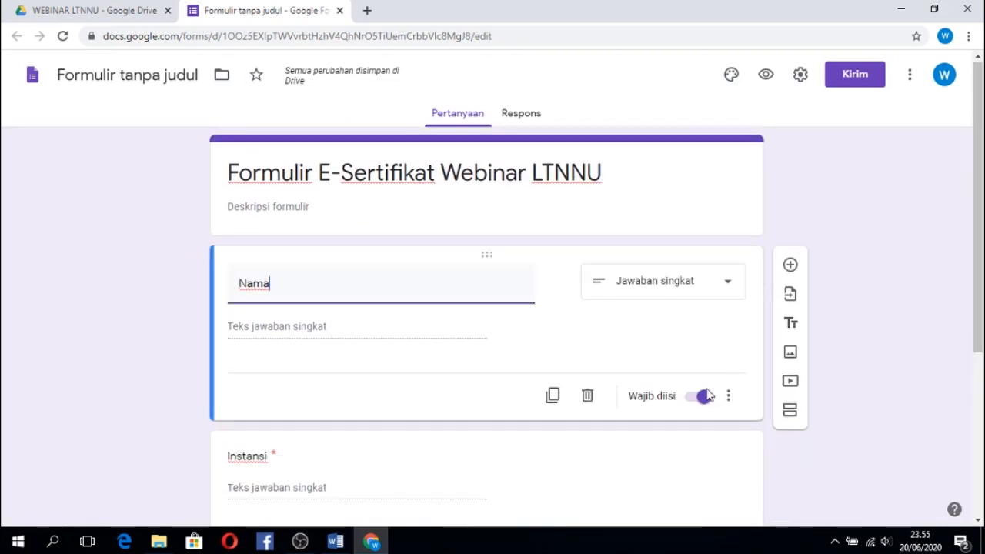
click(728, 398)
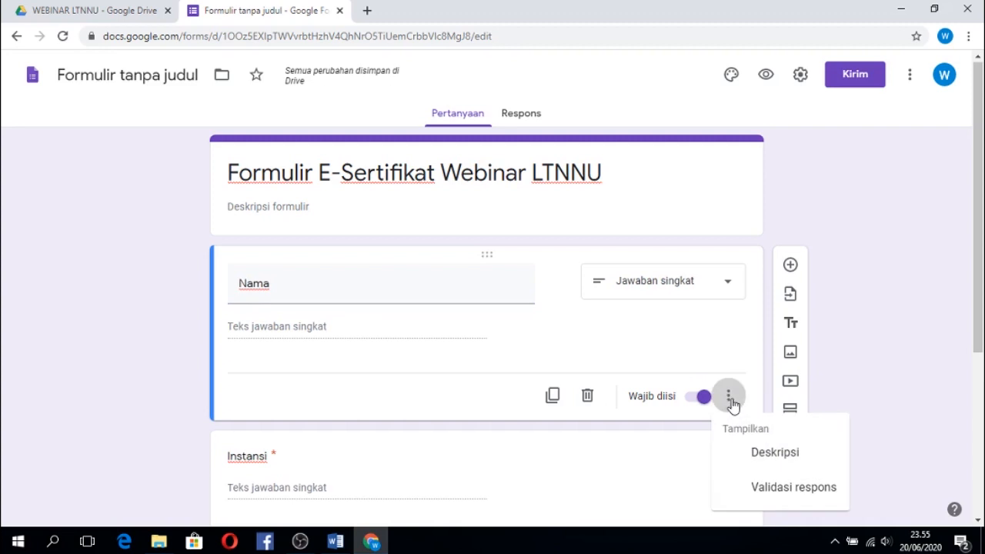
click(759, 455)
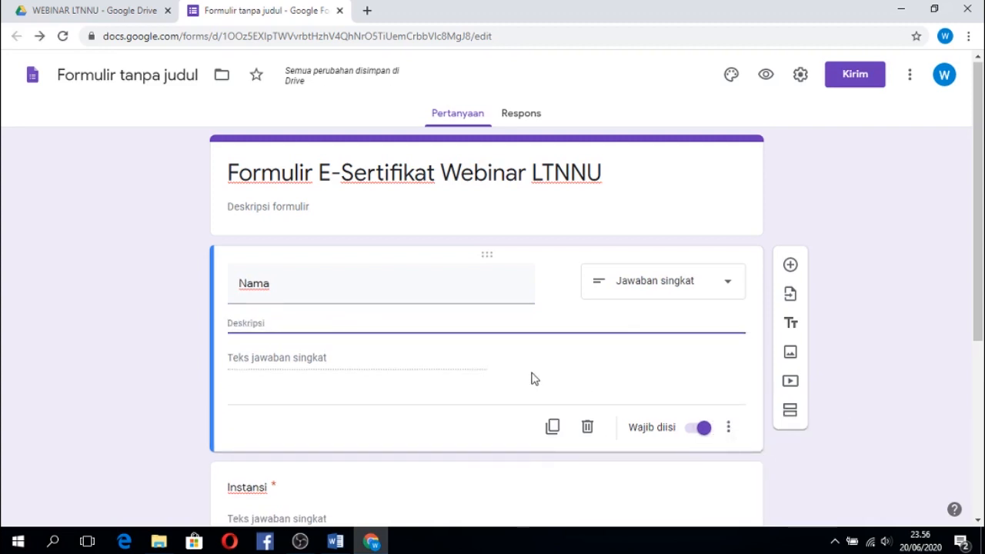
text(T)
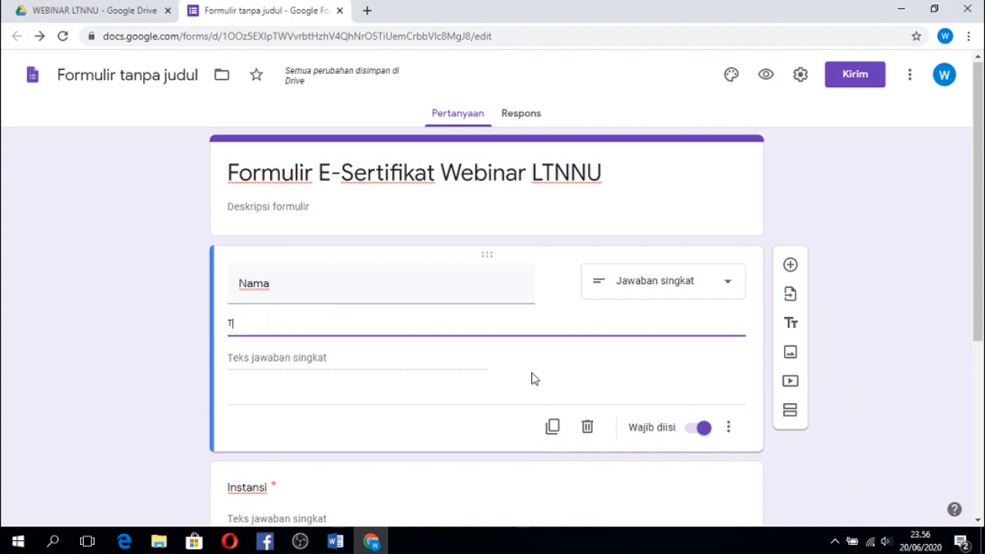
text(ulis nama lengkap)
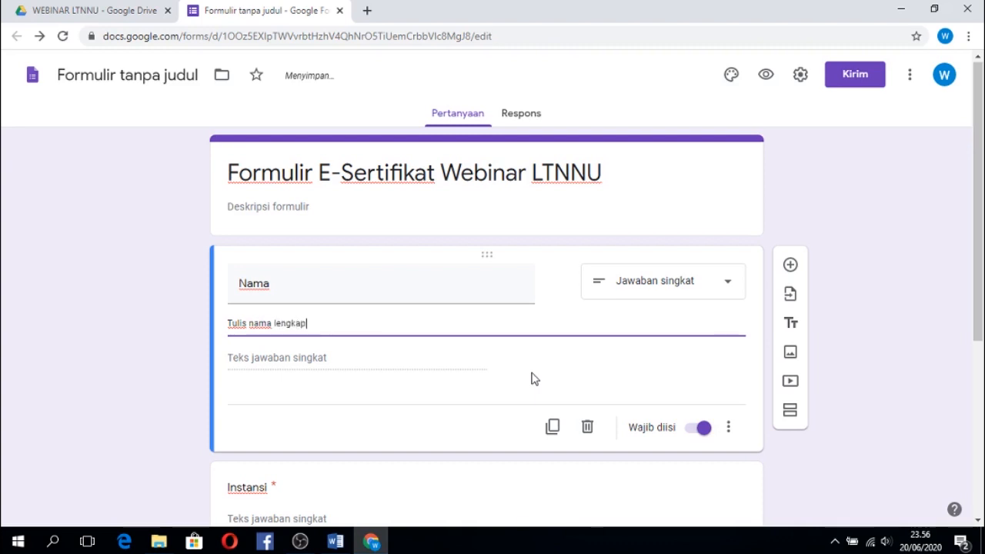
text( dengan )
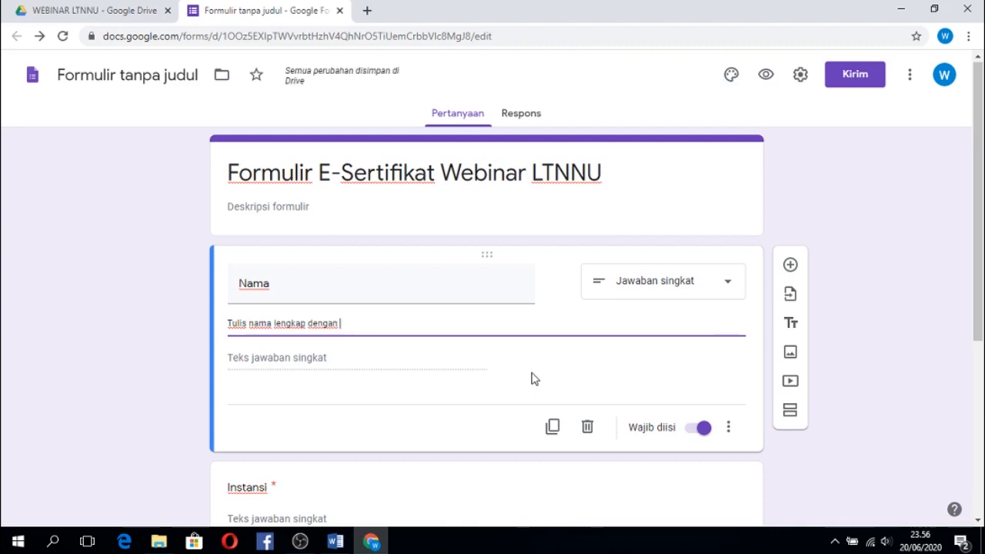
text(gelar)
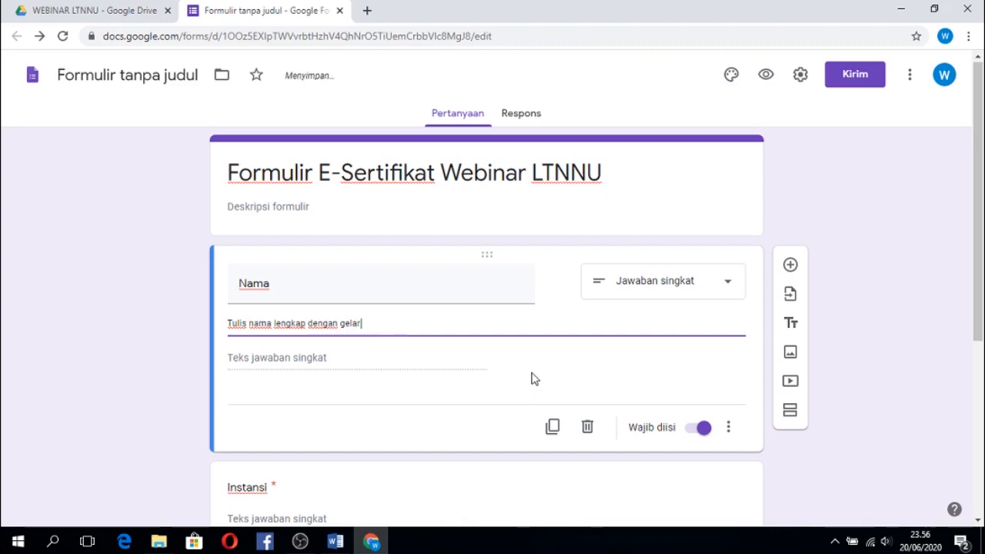
text(. Isian ini akan )
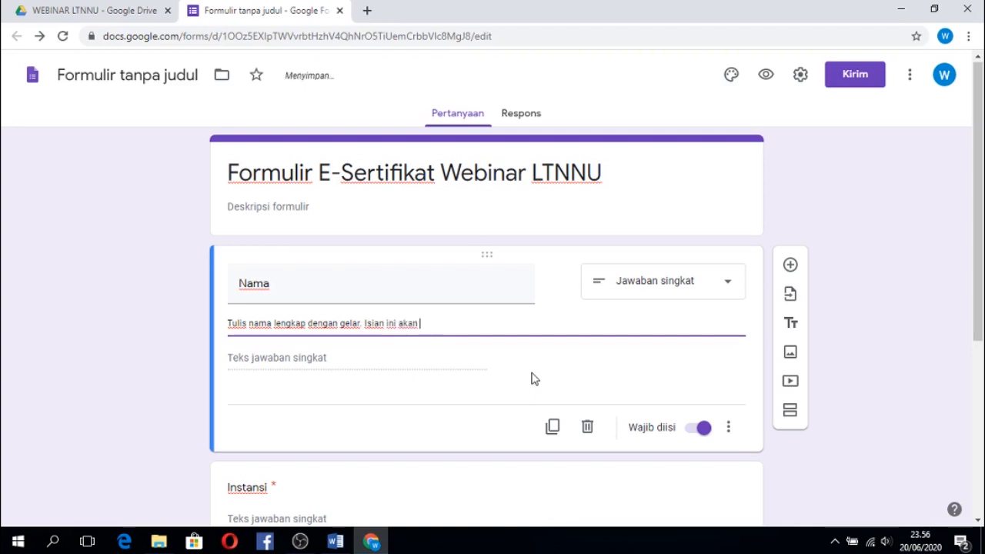
text(terisi)
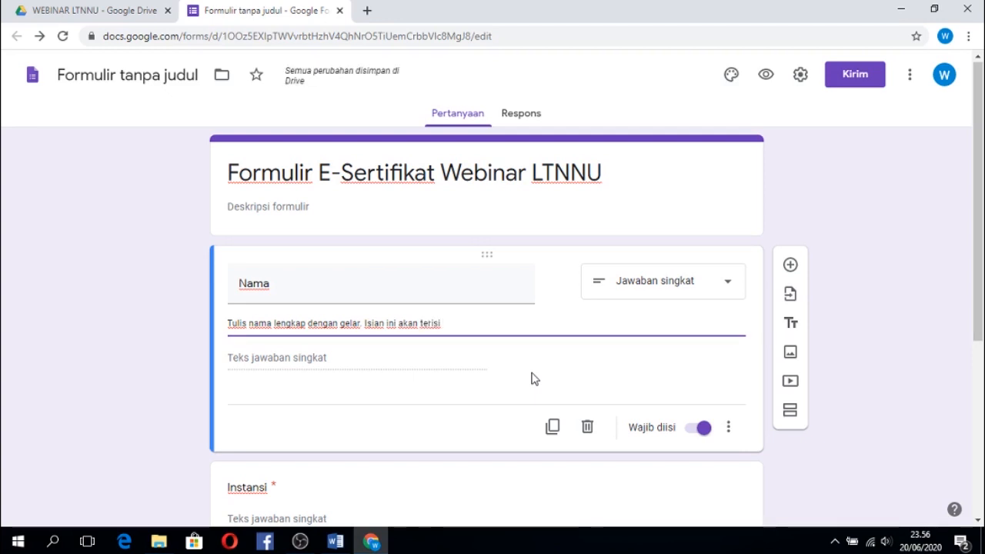
Extend the Nama question's description with the sentence "Isian ini akan tertulis pada e-sertifikat.".
key(BackSpace)
key(BackSpace)
key(BackSpace)
key(BackSpace)
text(tulis pada)
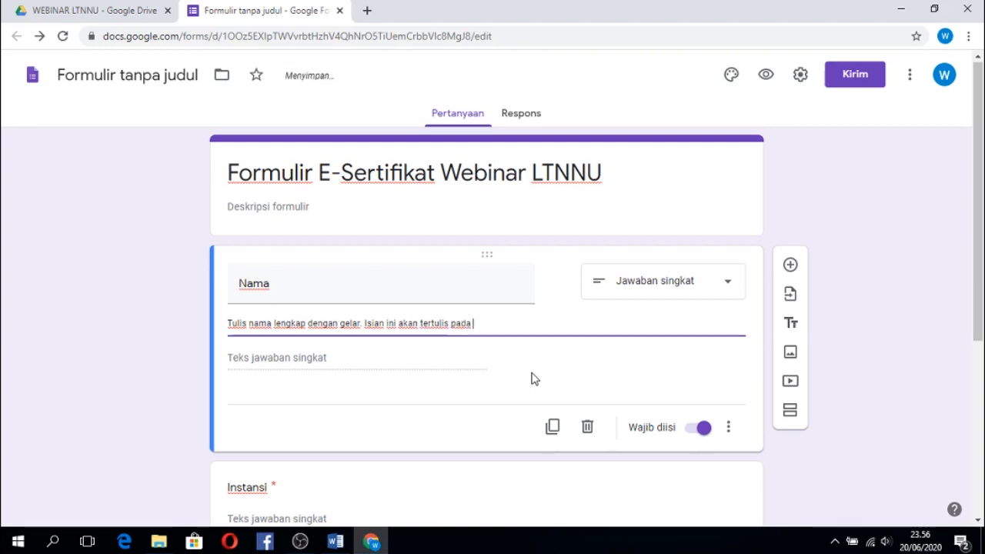
text( e-sertifikat.)
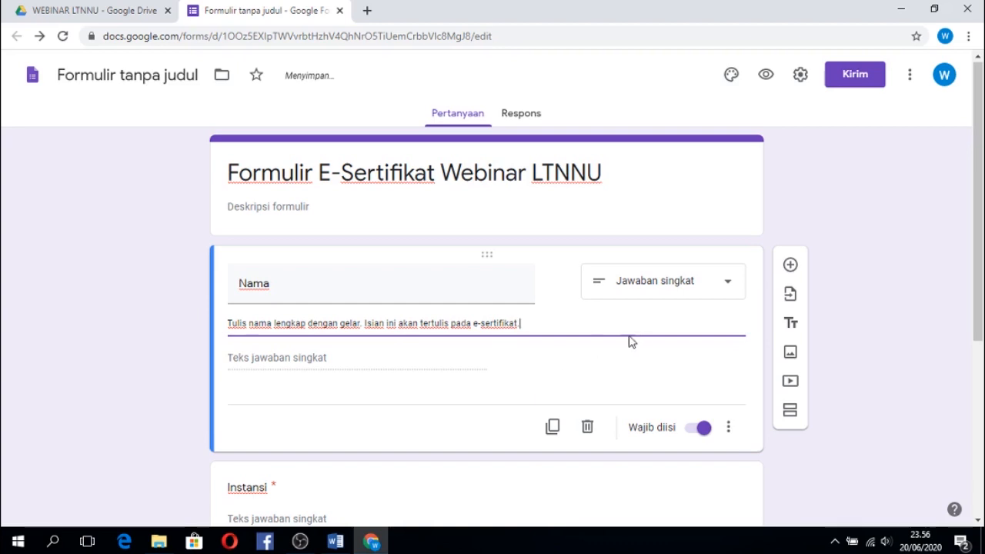
Add a description to the Instansi question reading "Tulis nama kampus atau lembaga.".
drag(978, 252, 982, 396)
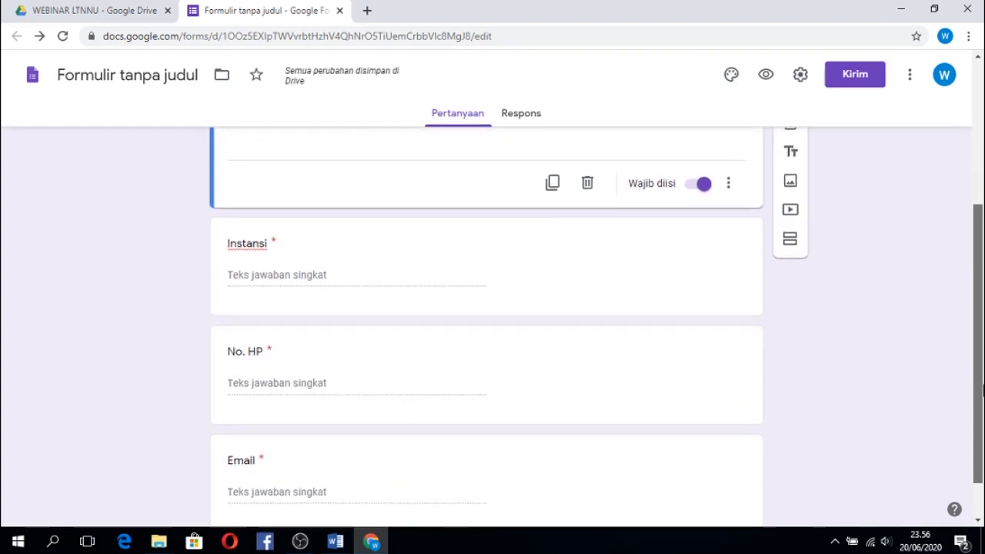
click(359, 283)
click(729, 287)
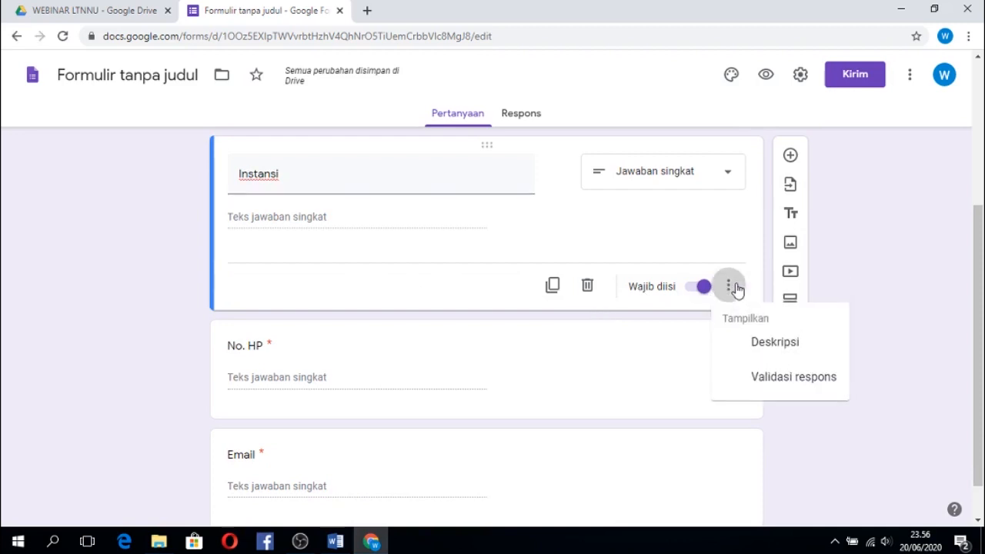
click(764, 344)
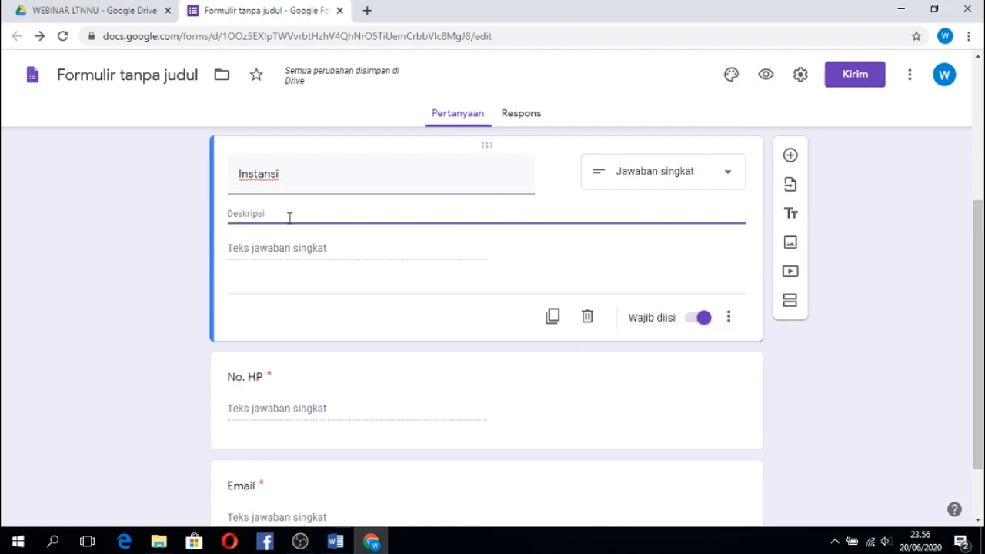
text(Tulis nama kam)
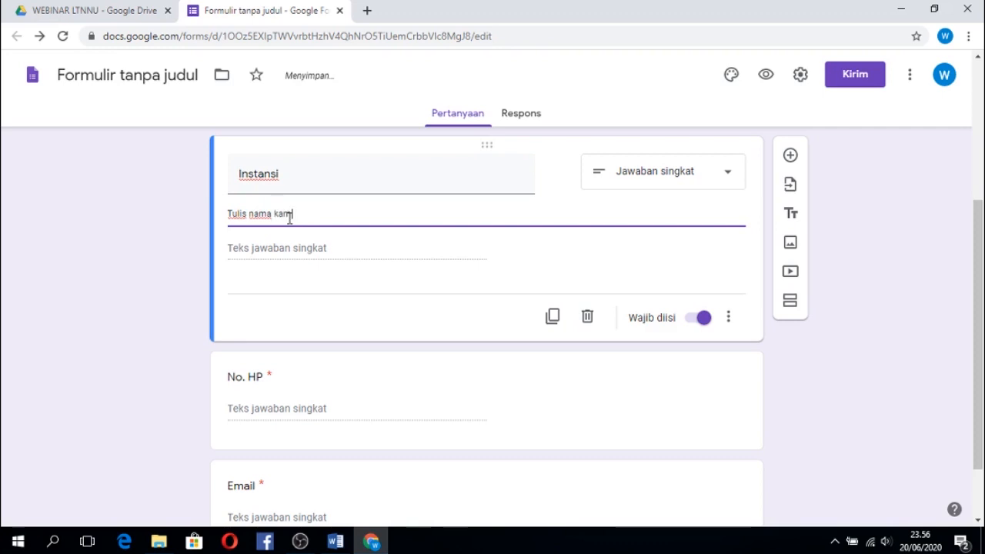
text(pus atau lembaga.)
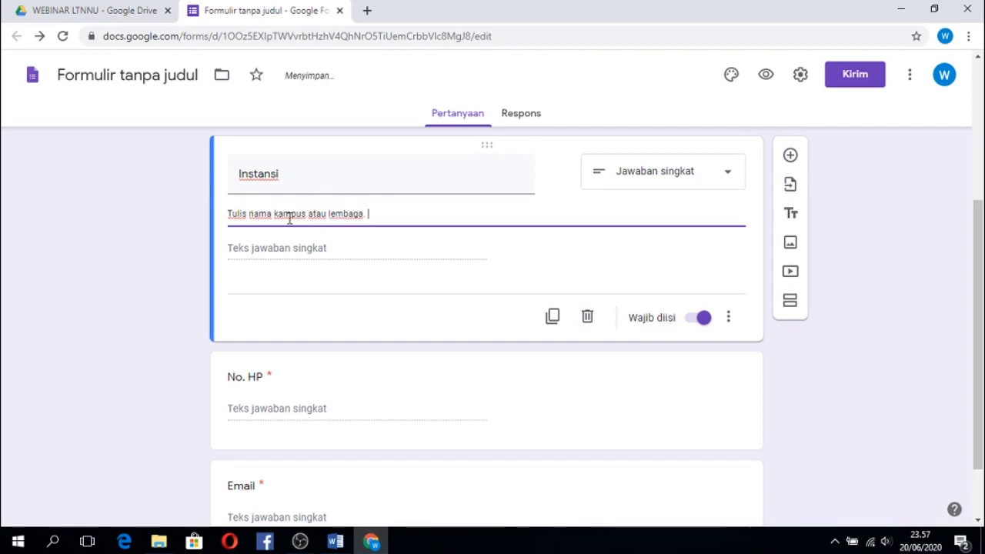
text( Isian ini akan )
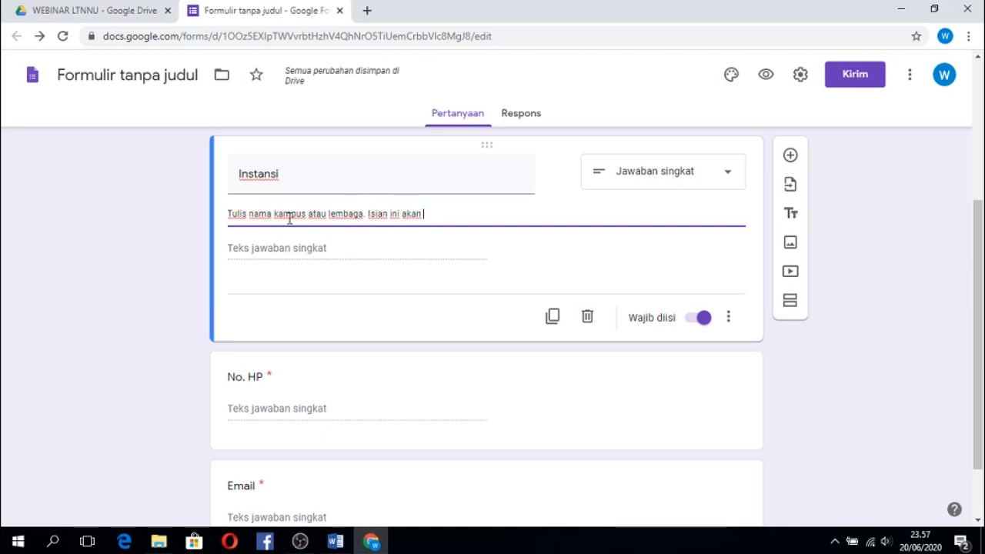
text(tertulis di e-s)
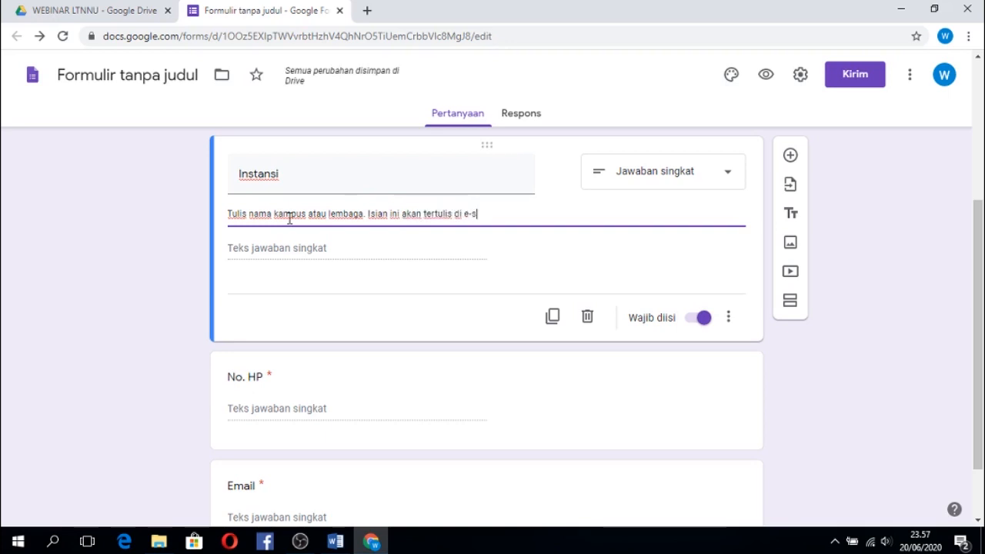
text(ertifikat)
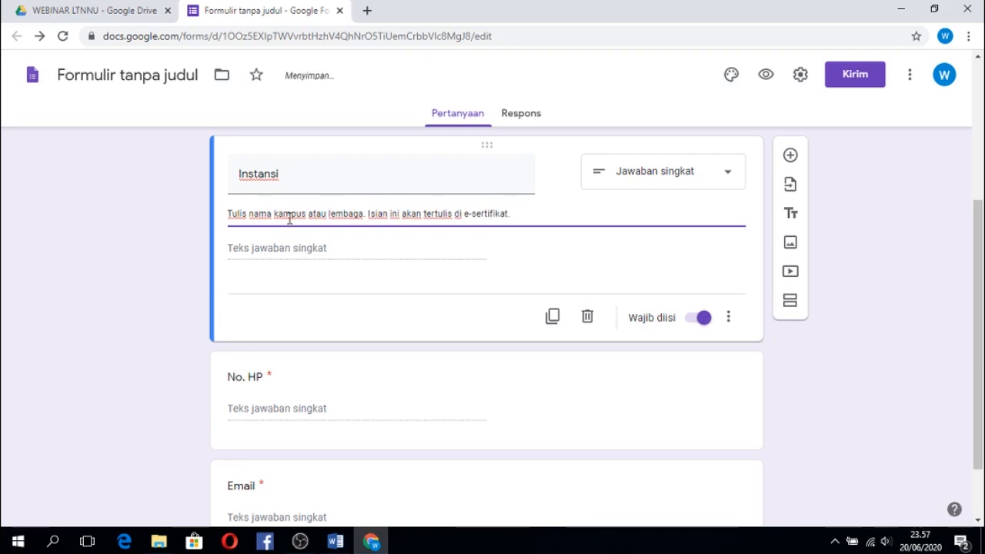
Add a description to the Email question reading "Tulis alamat email yang masih aktif dengan benar.".
drag(977, 296, 977, 337)
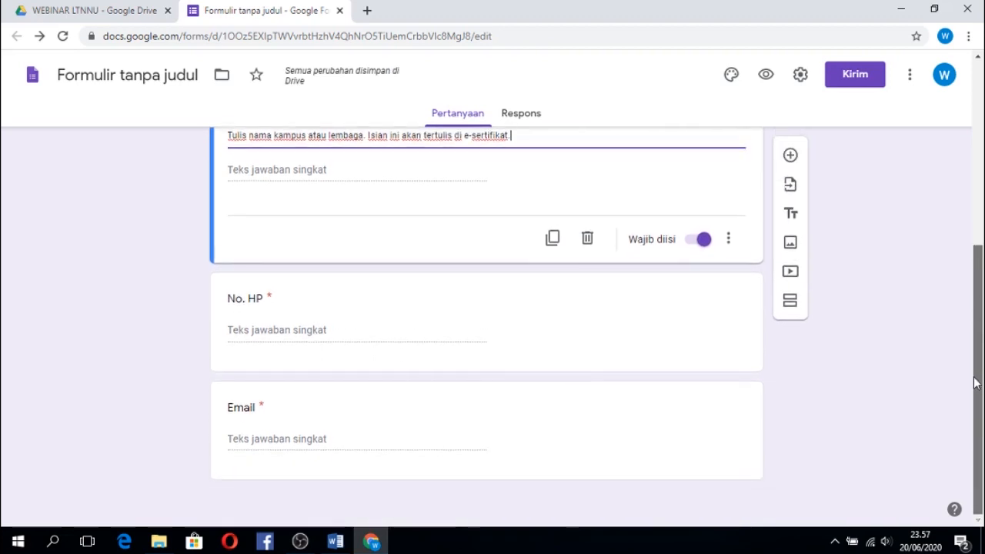
click(394, 451)
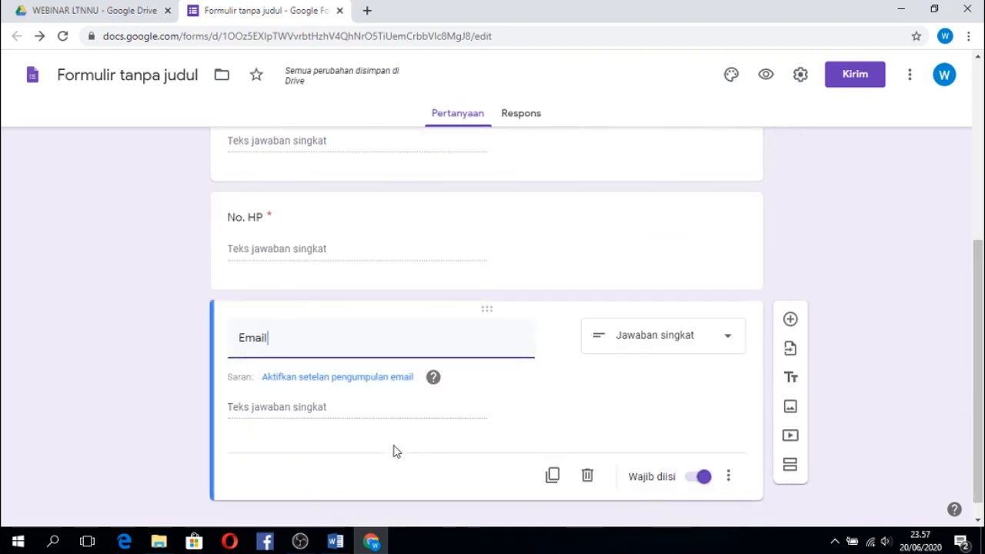
click(728, 479)
click(737, 462)
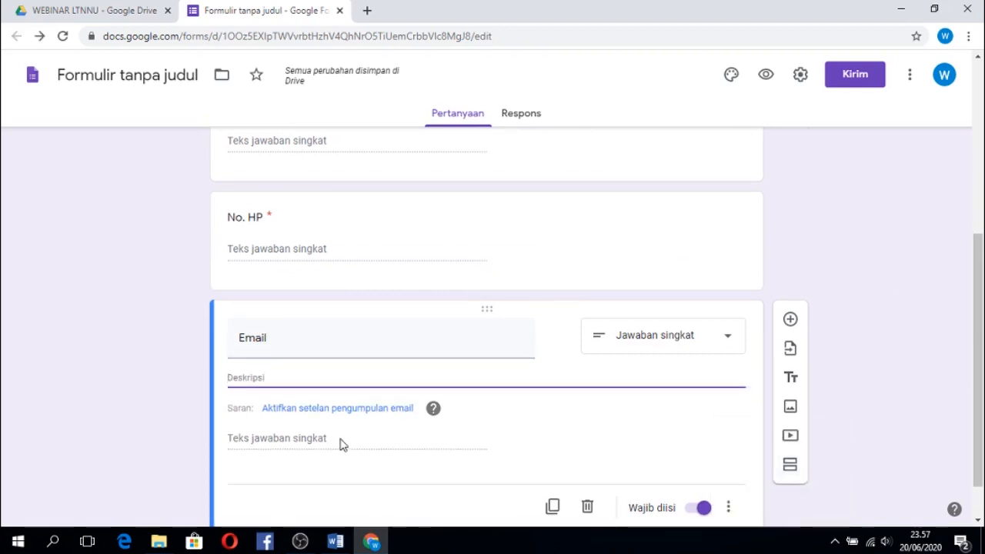
text(T)
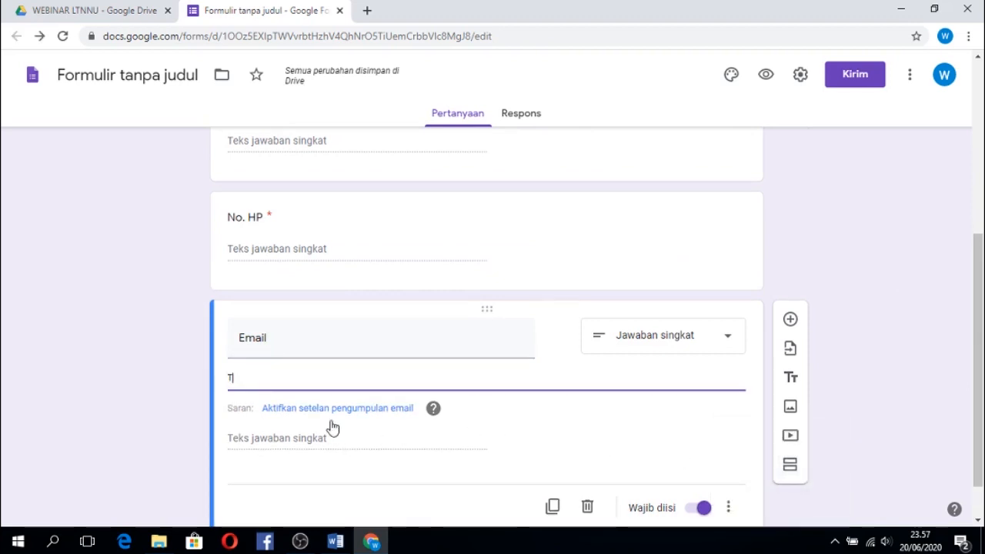
text(ulis )
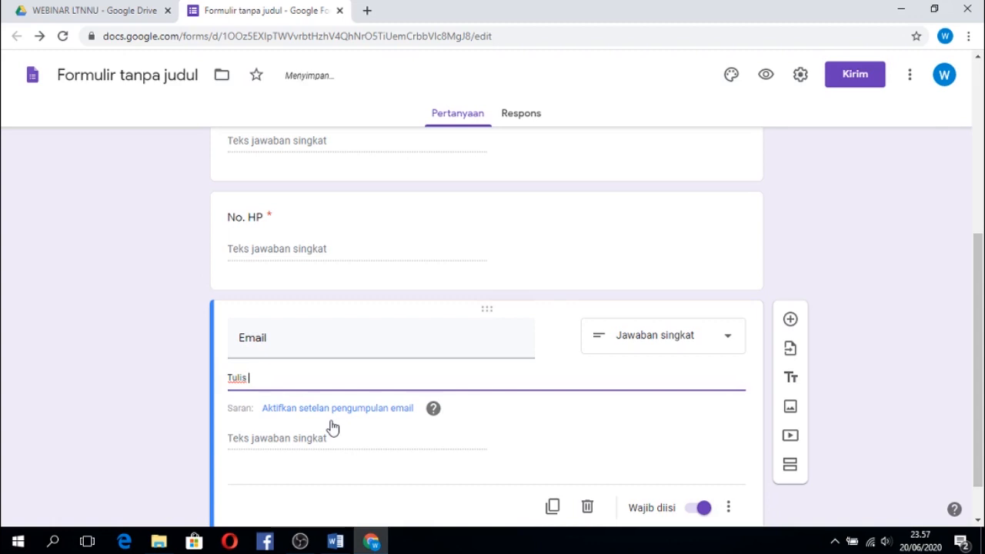
text(alamat email yang masih aktif)
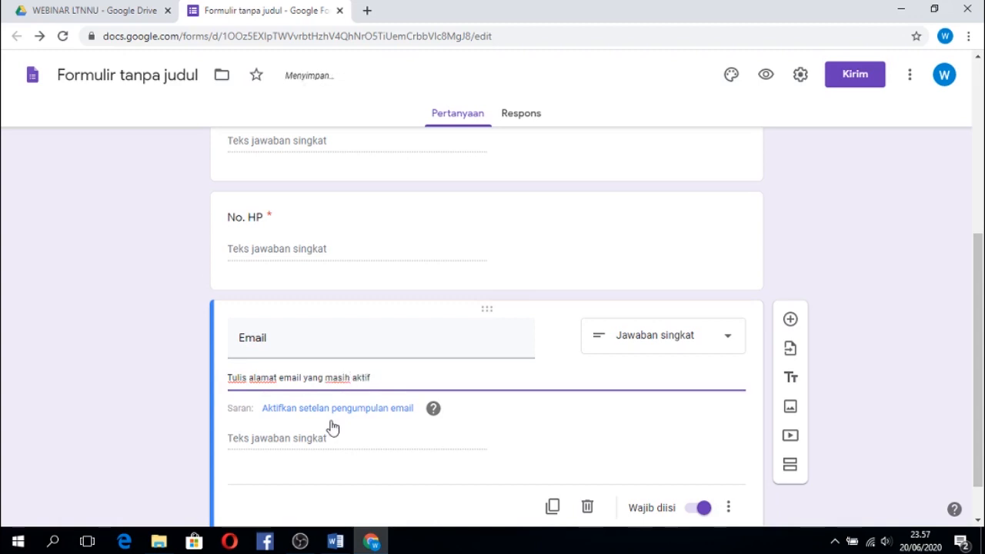
text( dengan )
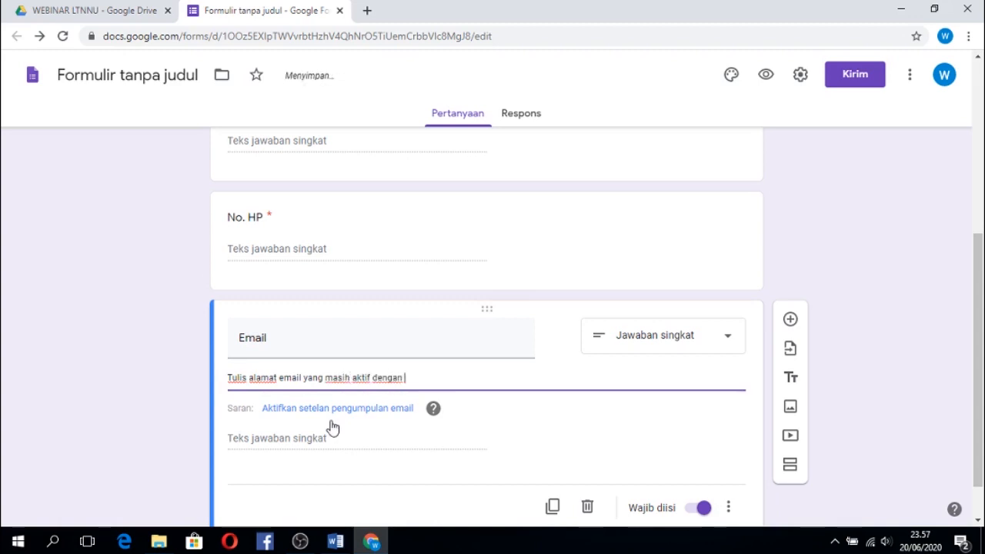
text(benar. )
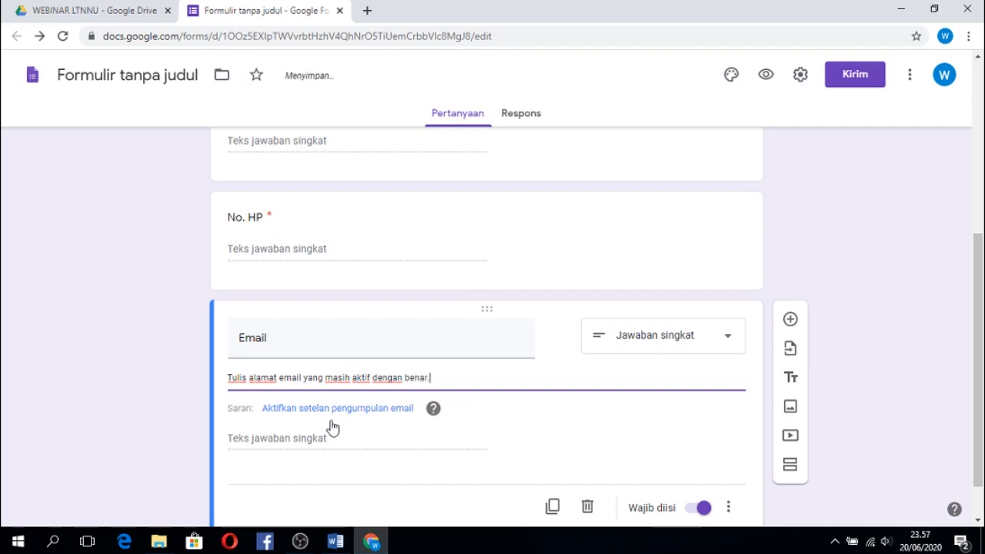
text(Kesalahan penulisan ema)
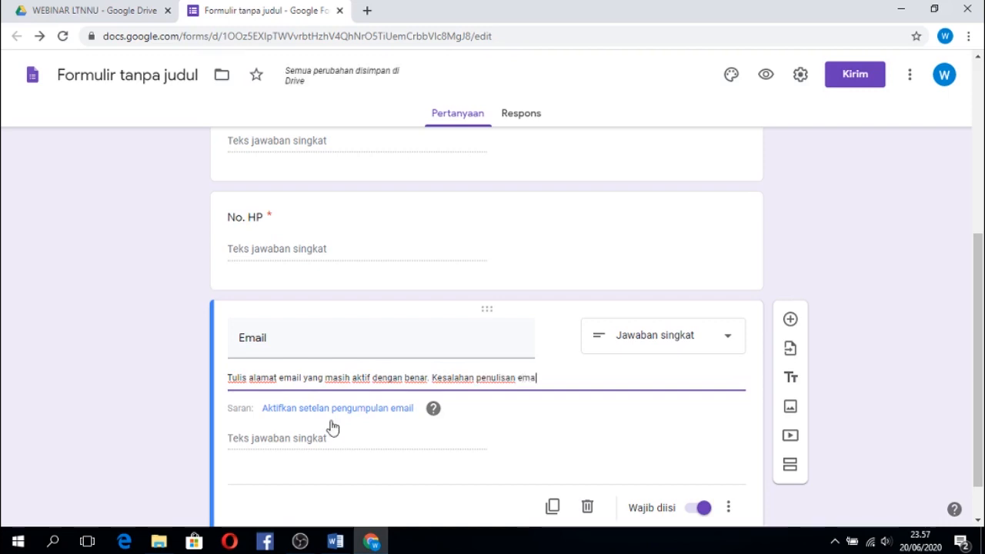
text(il berakibat )
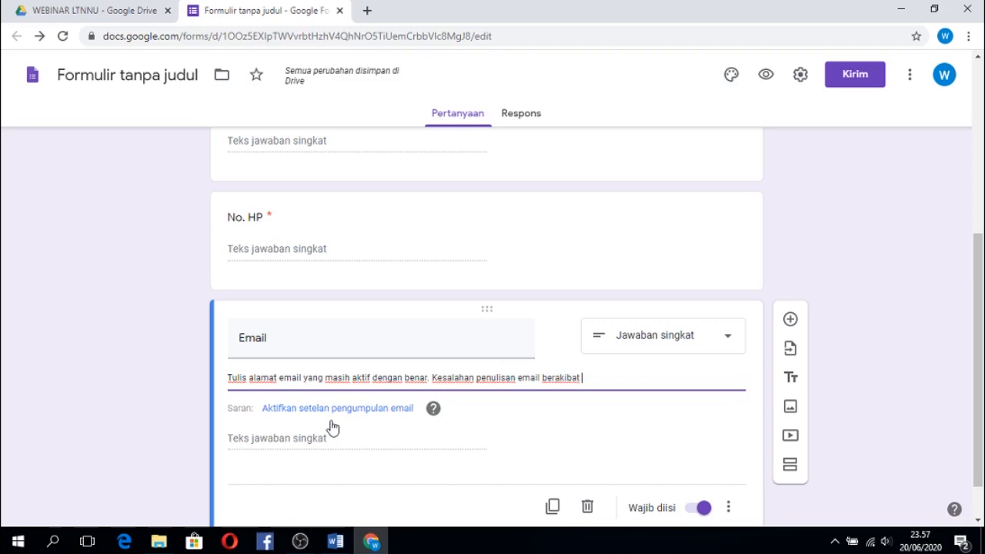
text(tidak te)
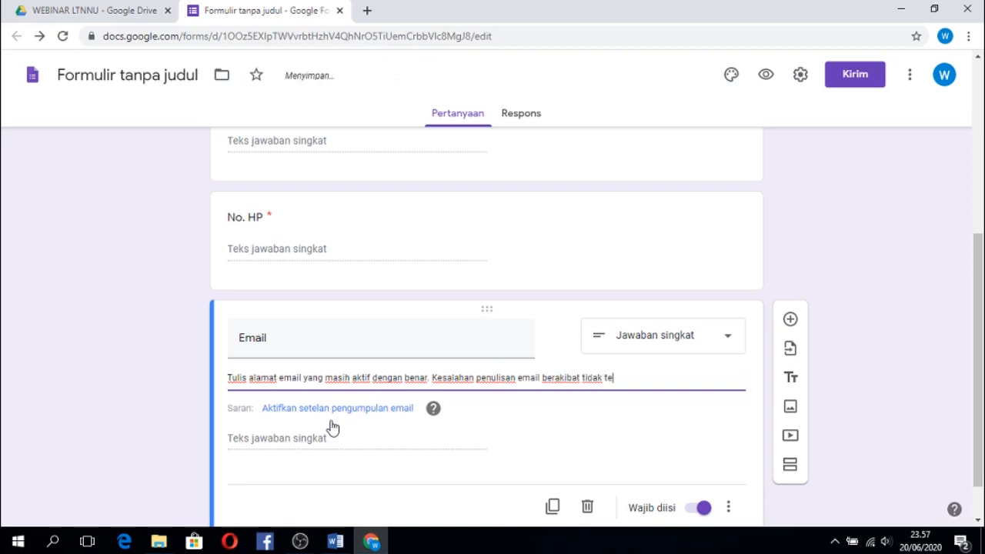
text(rkirimnya e-s)
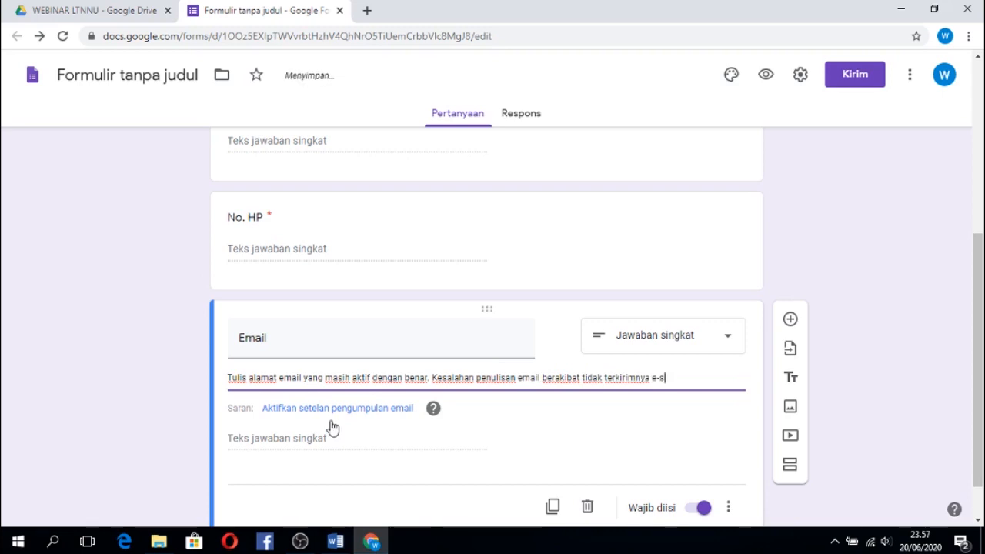
text(ertifikat.)
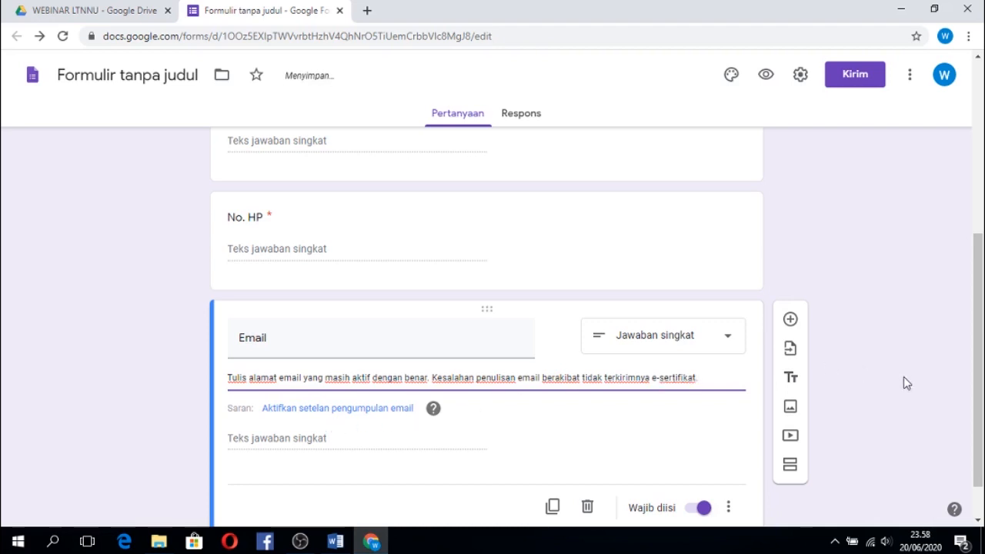
Name the form file "Formulir E-Sertifikat Webinar LTNNU" to match its title, and display the form's responses.
drag(984, 416, 983, 221)
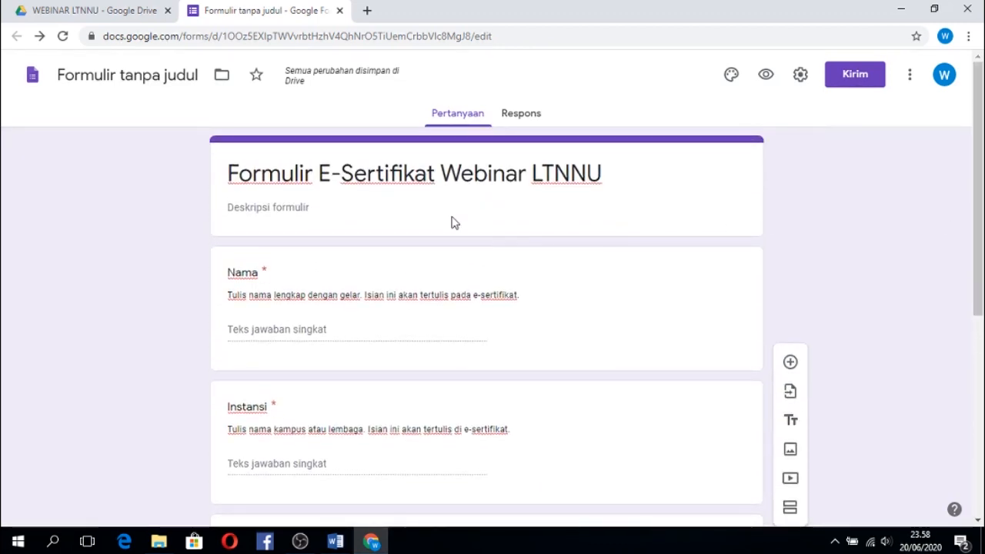
click(149, 80)
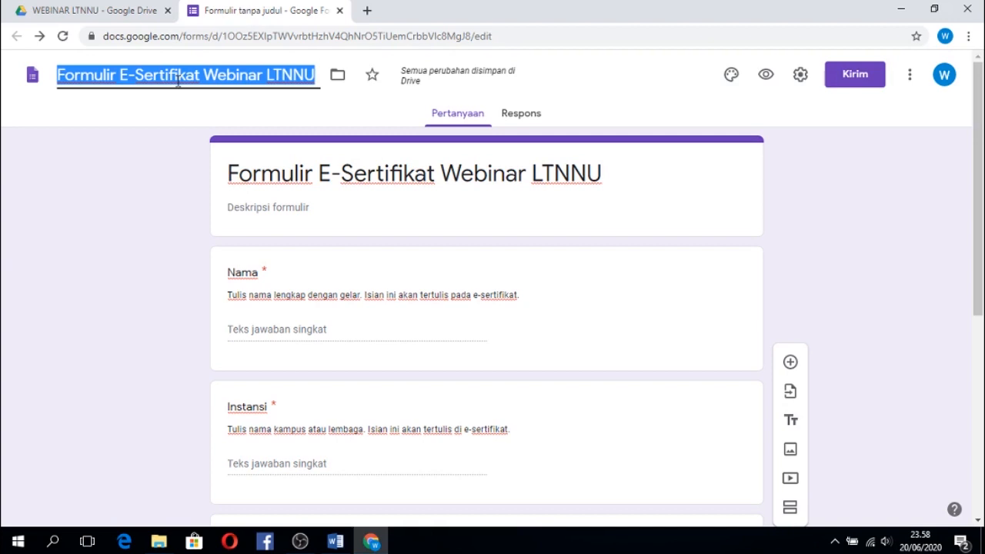
click(178, 77)
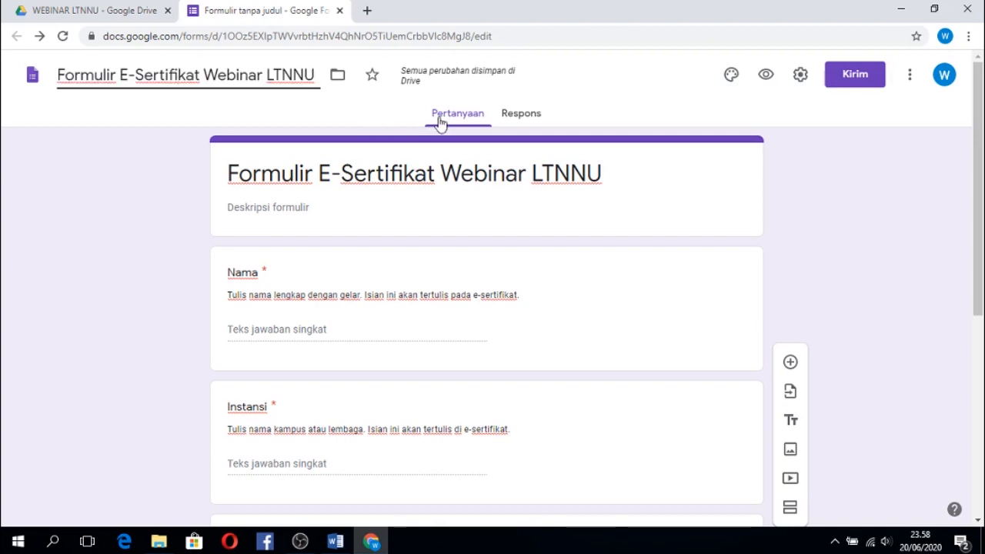
click(520, 117)
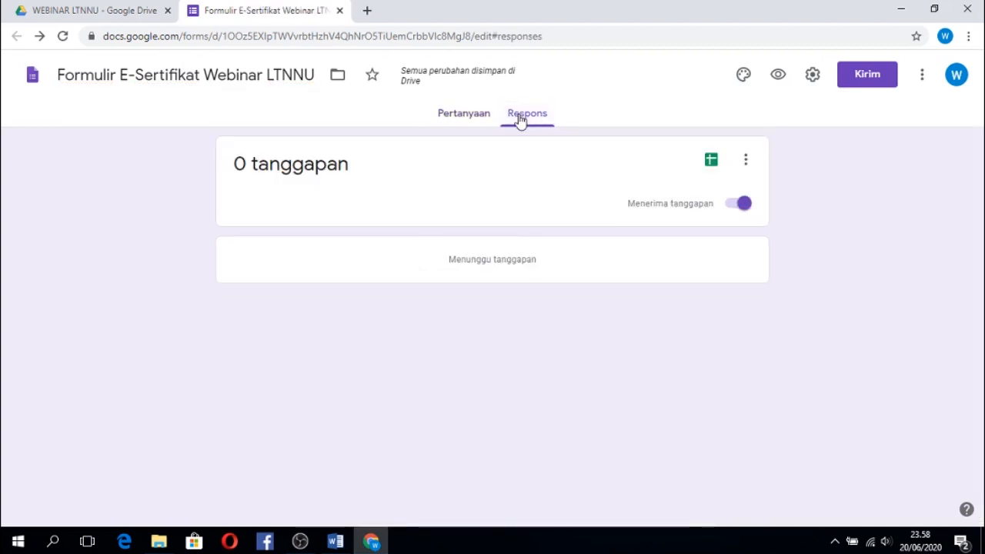
In the form's presentation settings, begin the confirmation message with "Silahkan cek email anda.".
click(814, 77)
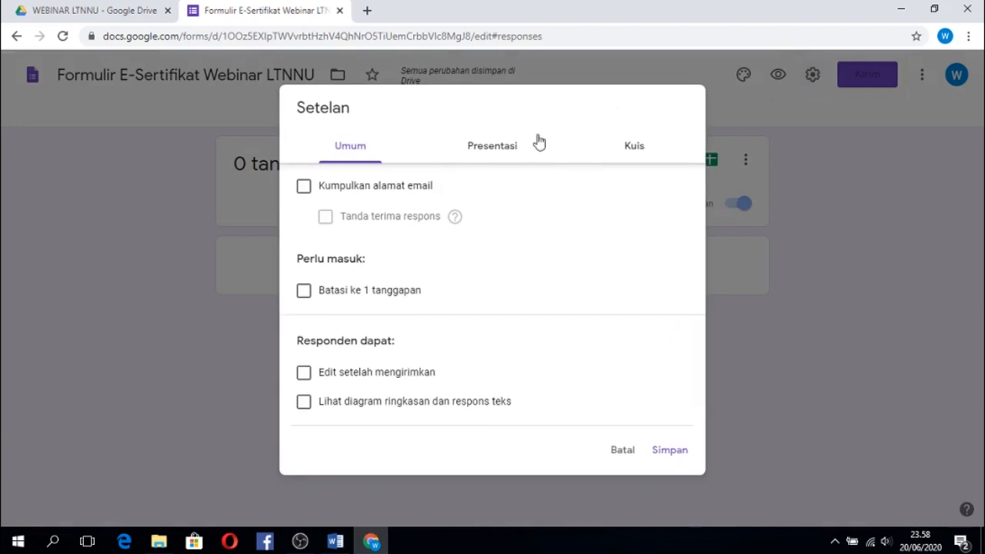
click(499, 153)
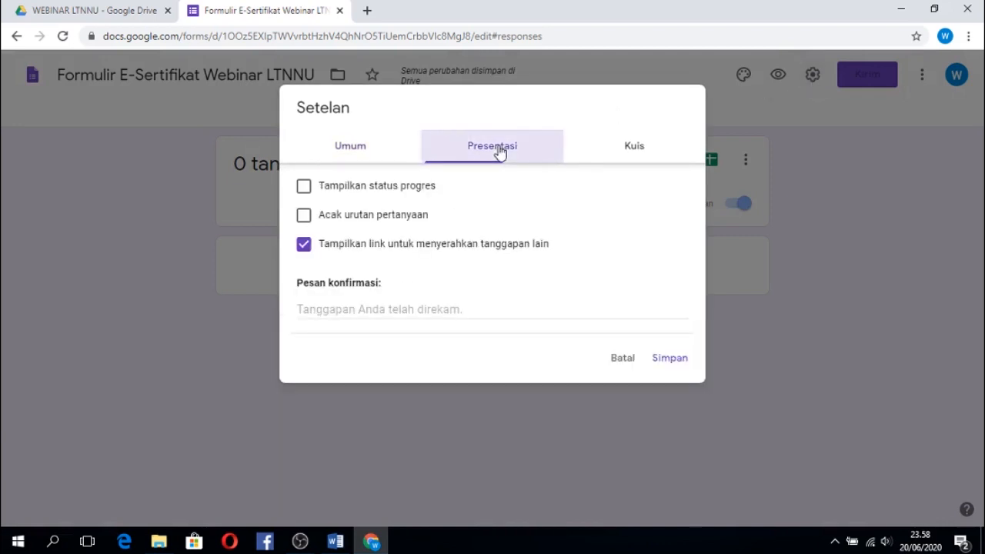
click(343, 311)
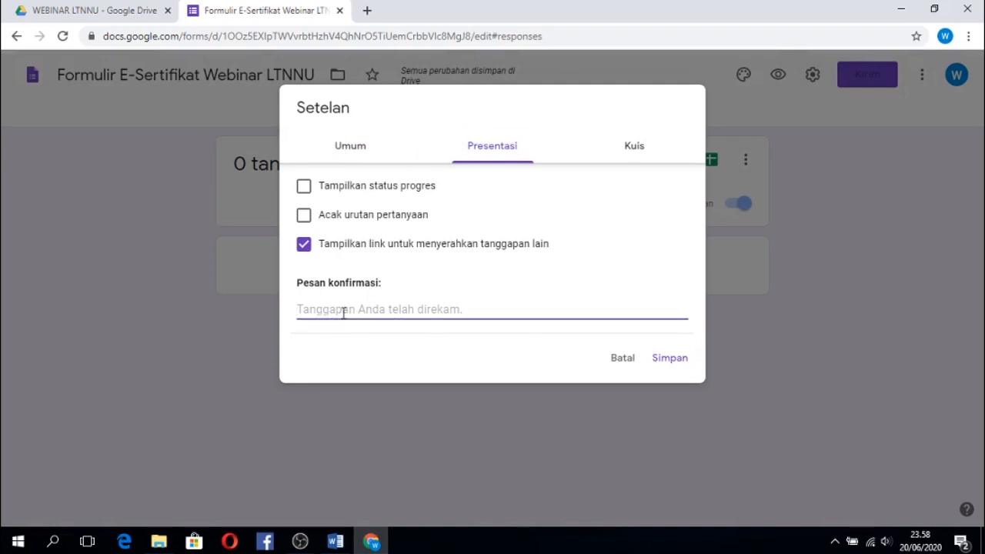
text(Si)
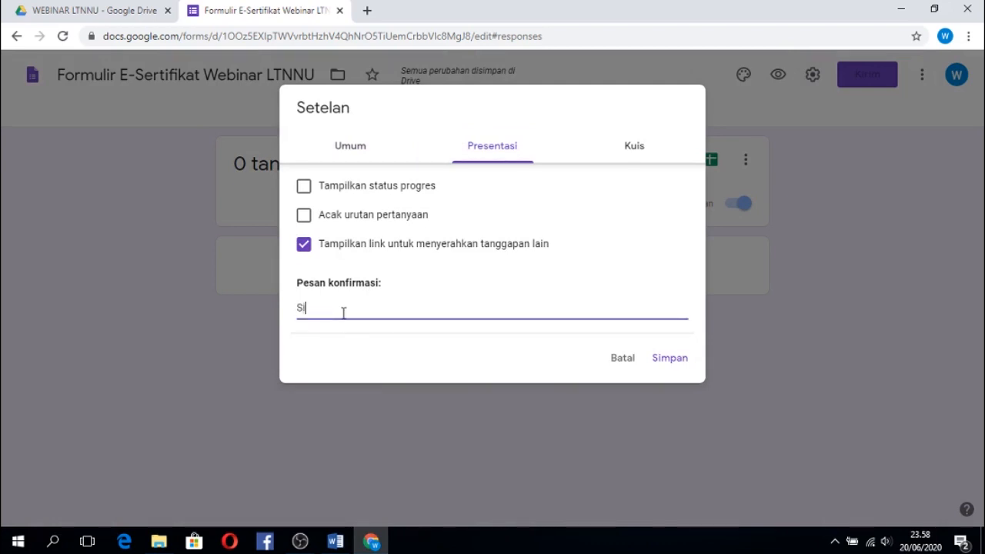
text(lahkan cek email)
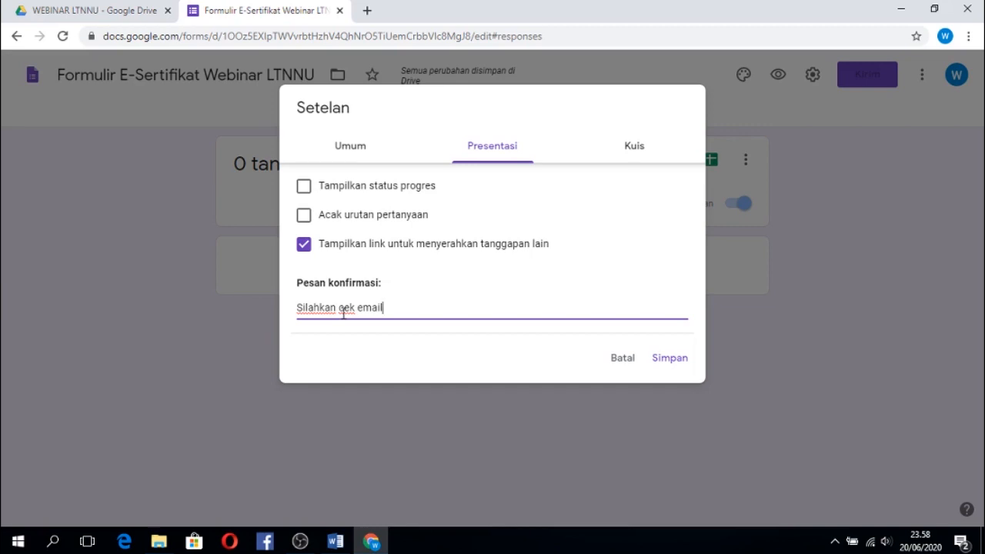
text( anda. E-Sertifikat telah kami ki)
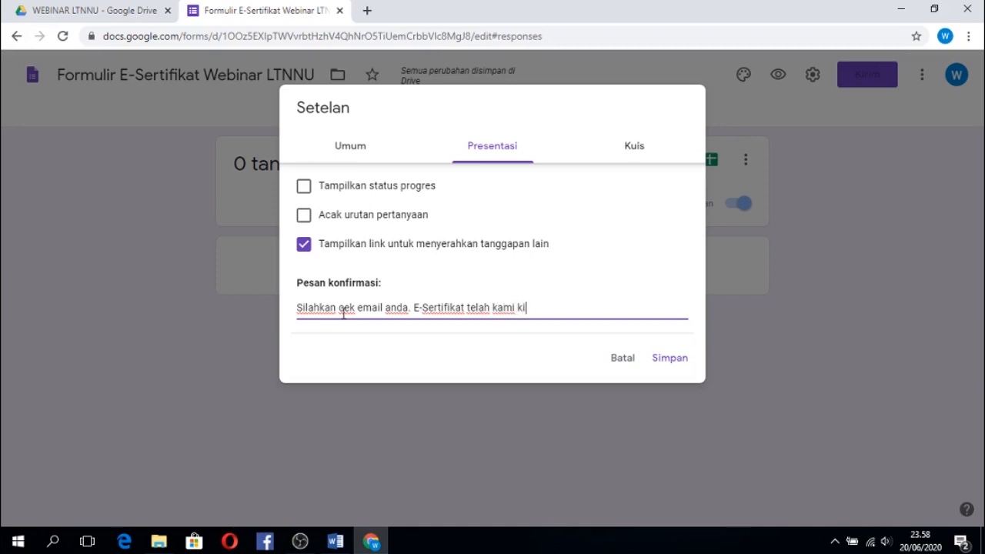
text(rim ke alamat email anda.)
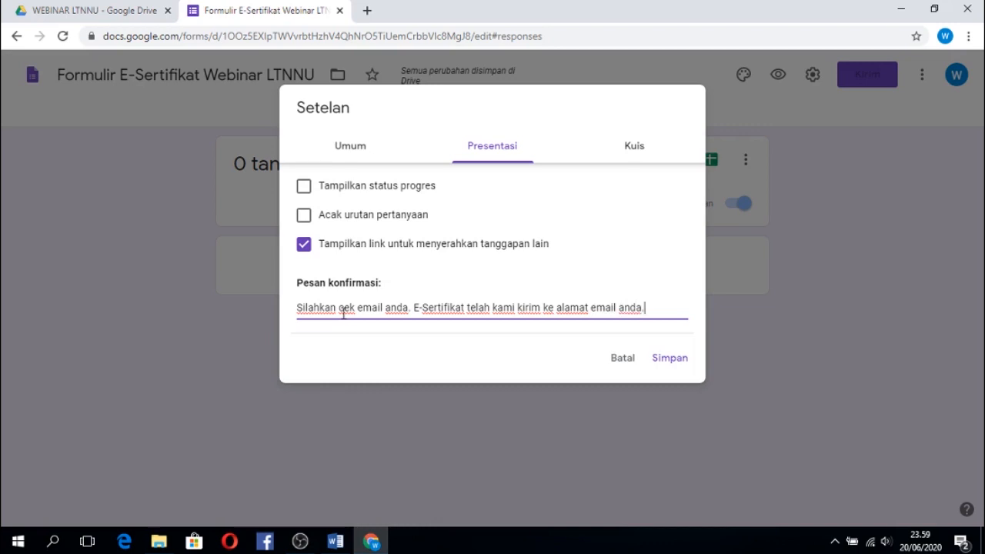
Add the closing line "Terima kasih" below a blank line in the confirmation message and save the settings.
key(Return)
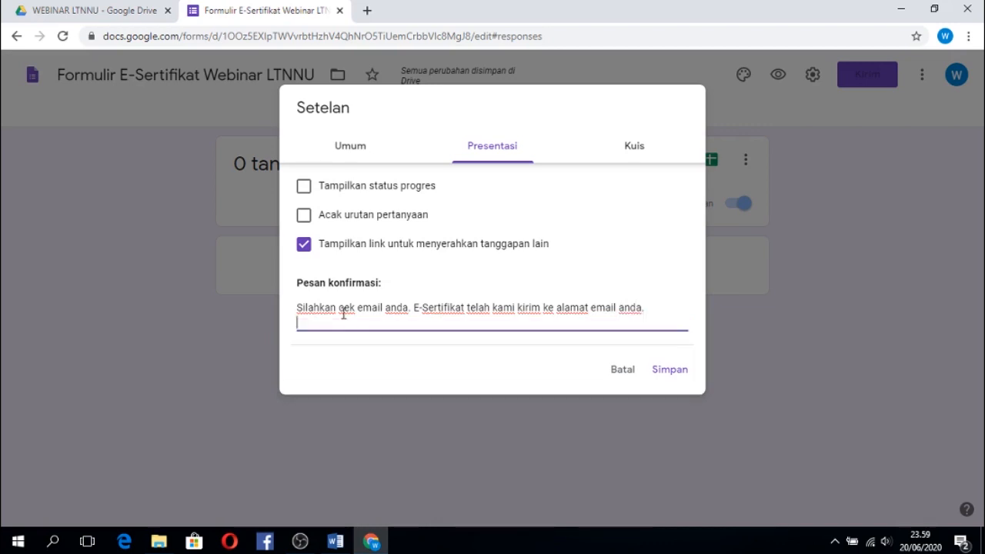
key(Return)
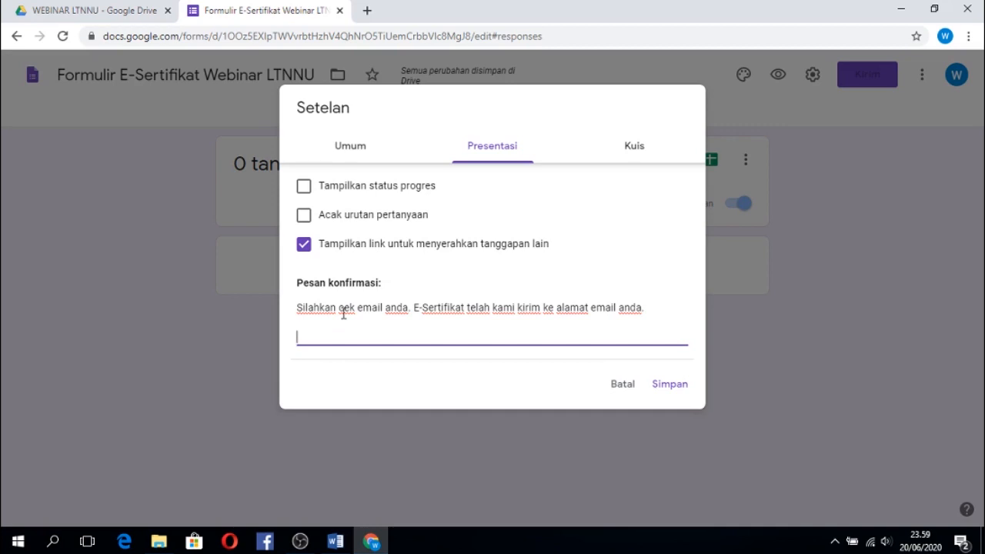
text(Terima kasih)
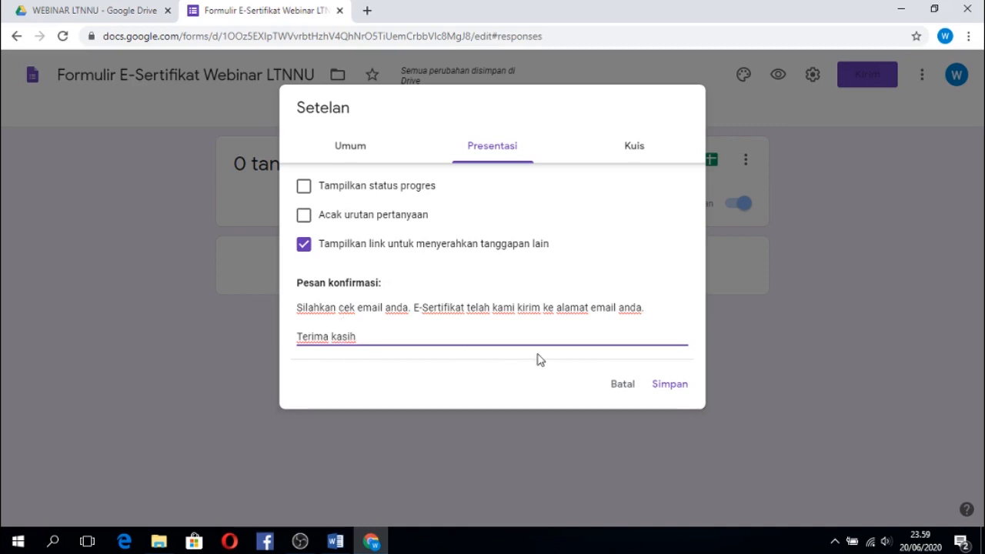
click(668, 385)
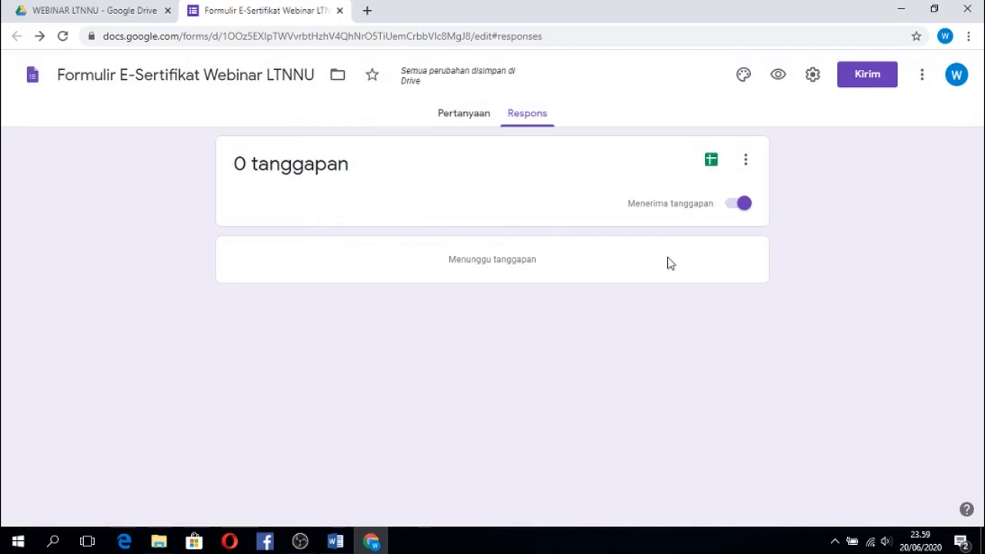
Create a new linked spreadsheet for the form's responses, keeping the suggested name.
click(711, 163)
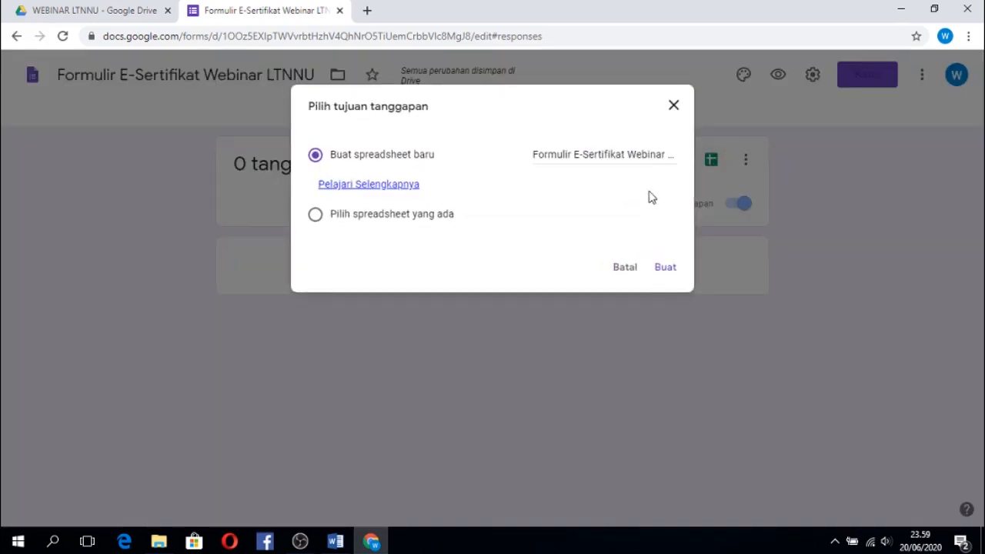
click(666, 269)
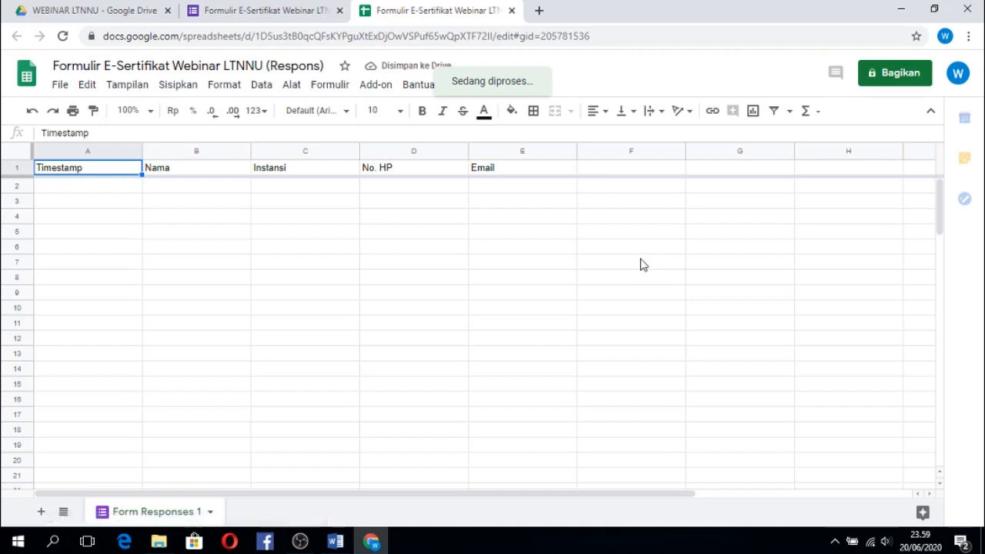
Examine each column header in the response spreadsheet and compare them with the form's questions.
click(480, 234)
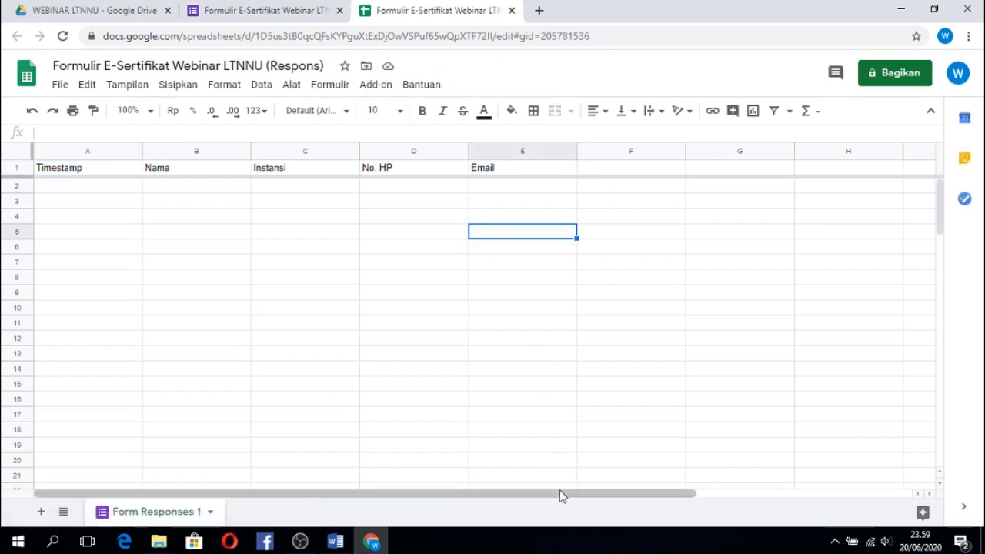
click(81, 173)
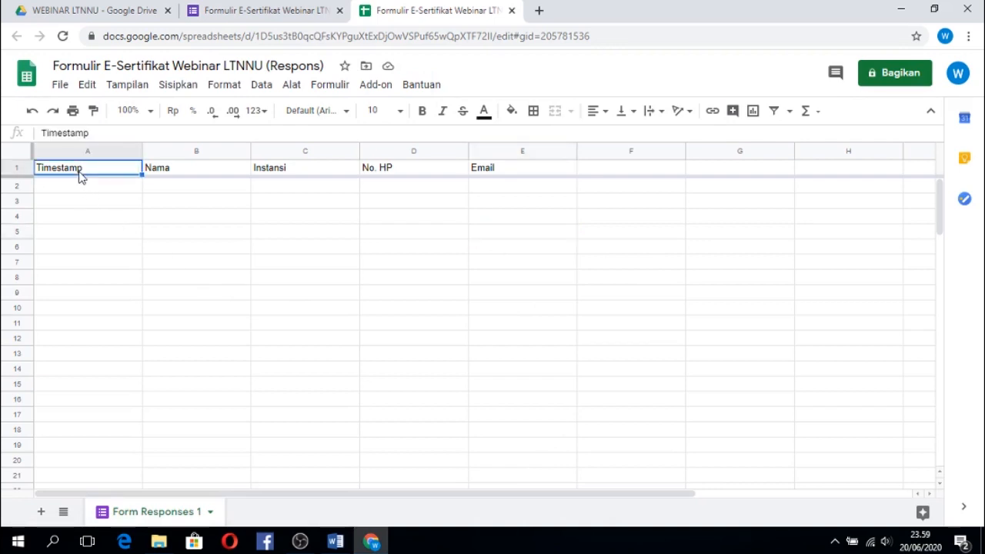
click(171, 178)
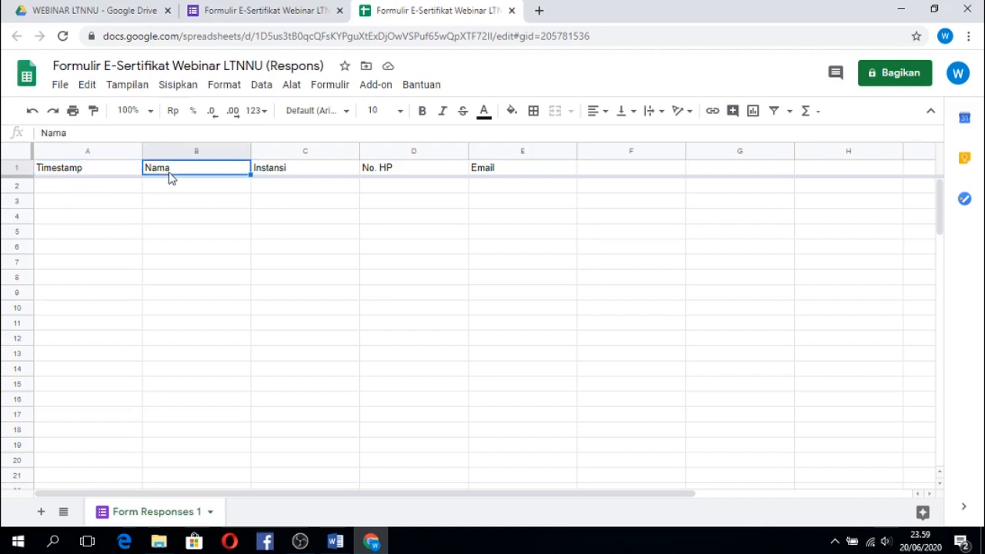
click(279, 177)
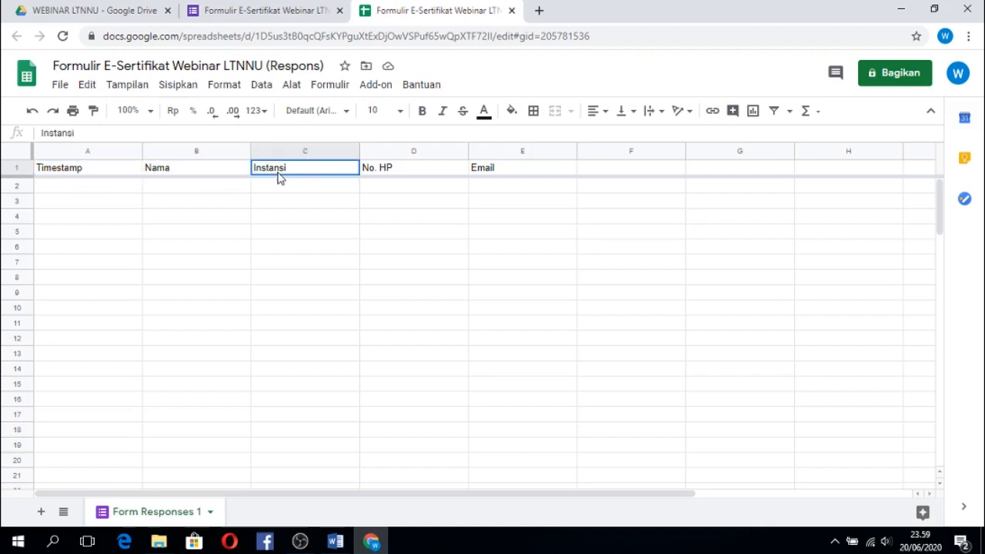
click(385, 177)
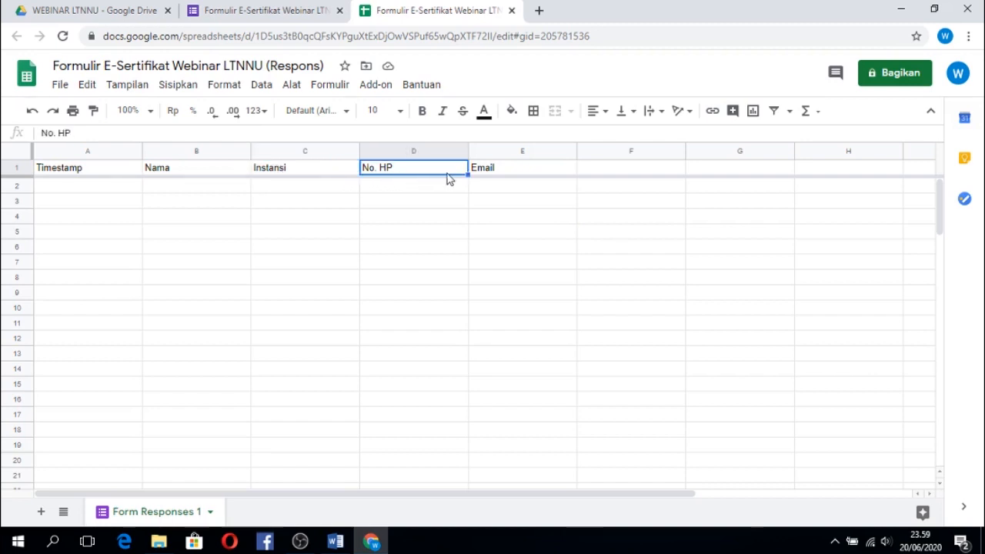
click(495, 176)
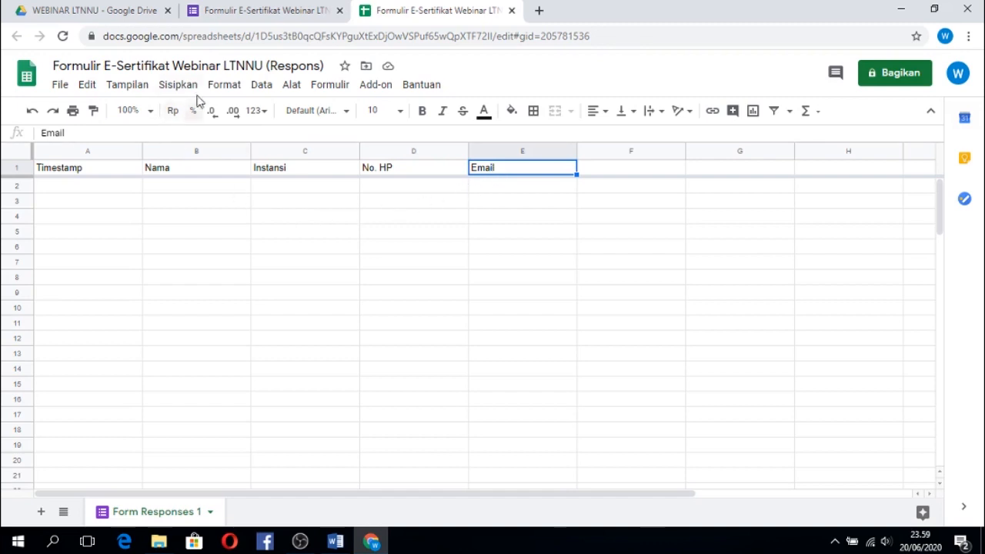
click(242, 11)
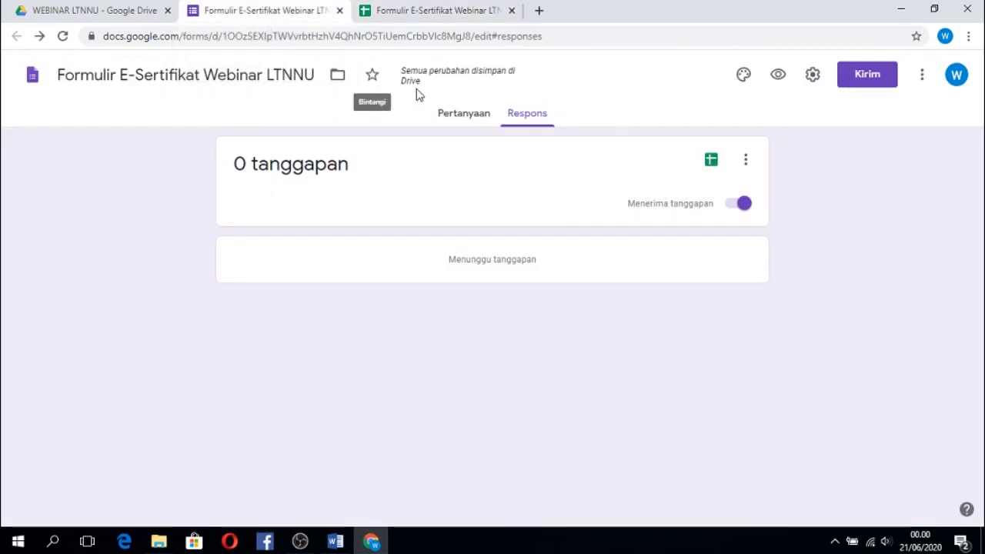
click(464, 119)
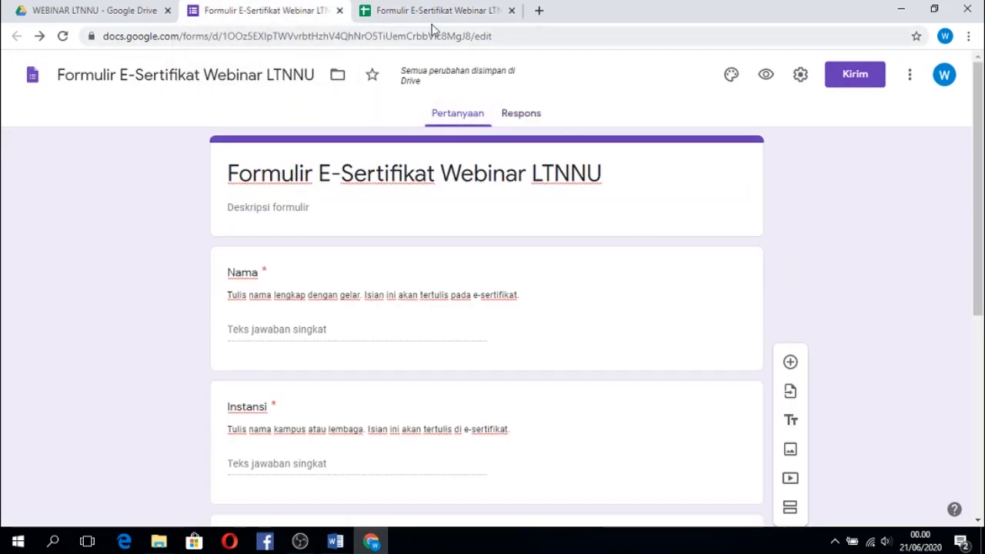
click(431, 14)
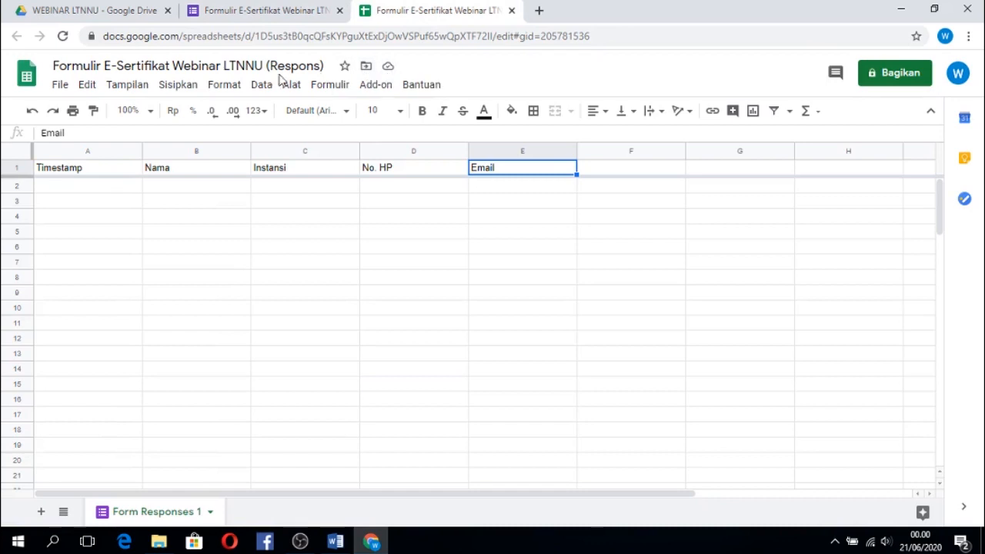
Return to the WEBINAR LTNNU Drive folder and create a blank Google Docs document in it.
click(105, 16)
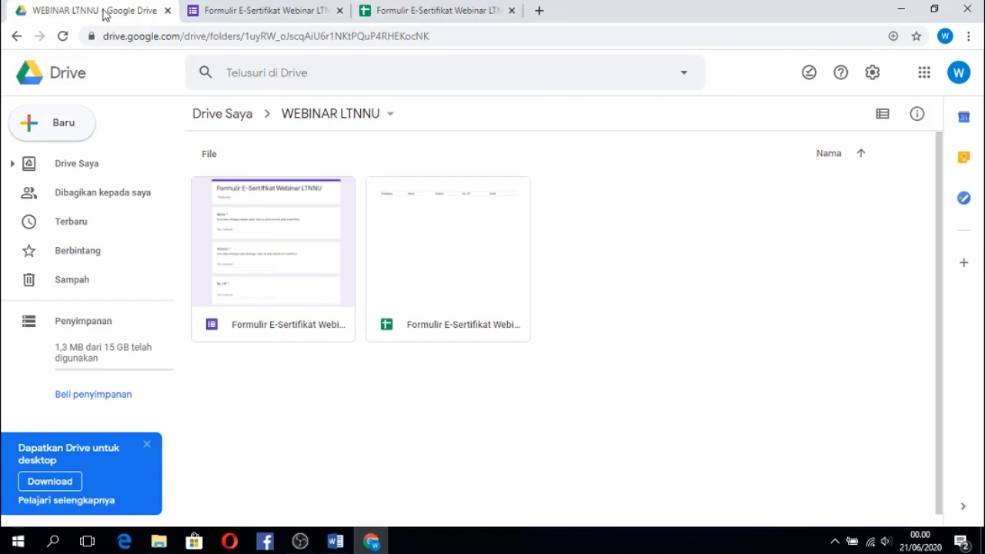
click(47, 131)
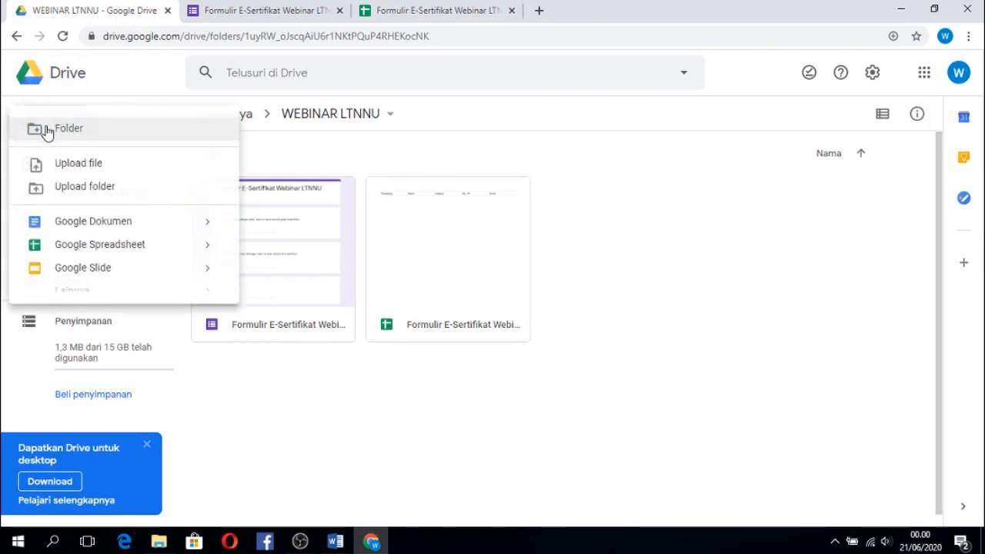
click(90, 224)
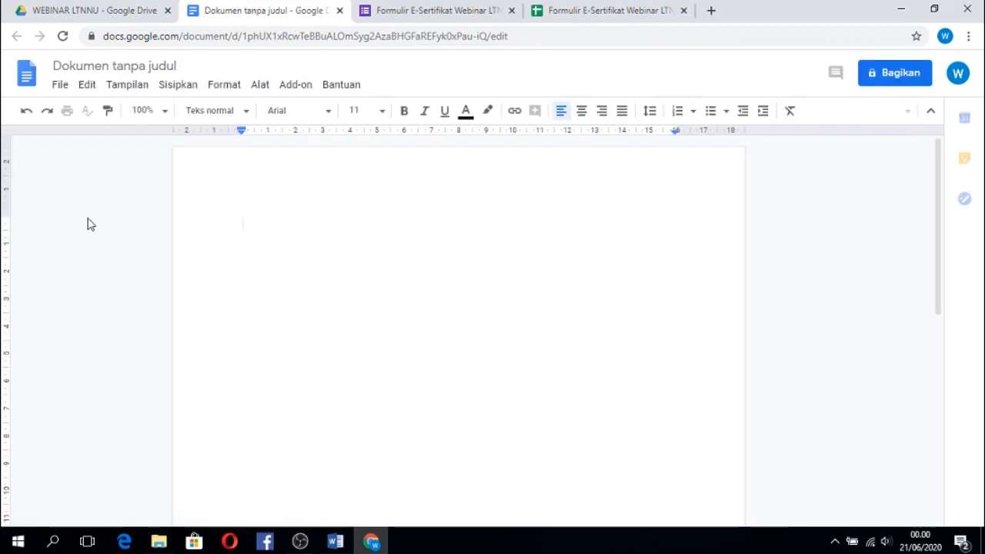
Upload and open the Word file "sertifikat webinar LTNNU" from the WEBINAR LTNU folder under IAINU and TARBIYAH 2019 on DATA (E:).
click(60, 93)
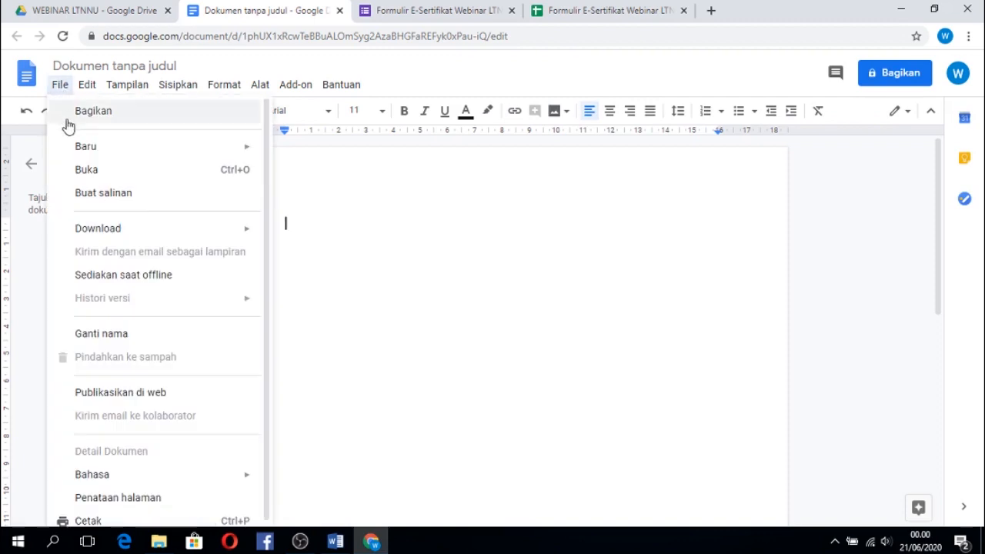
click(88, 170)
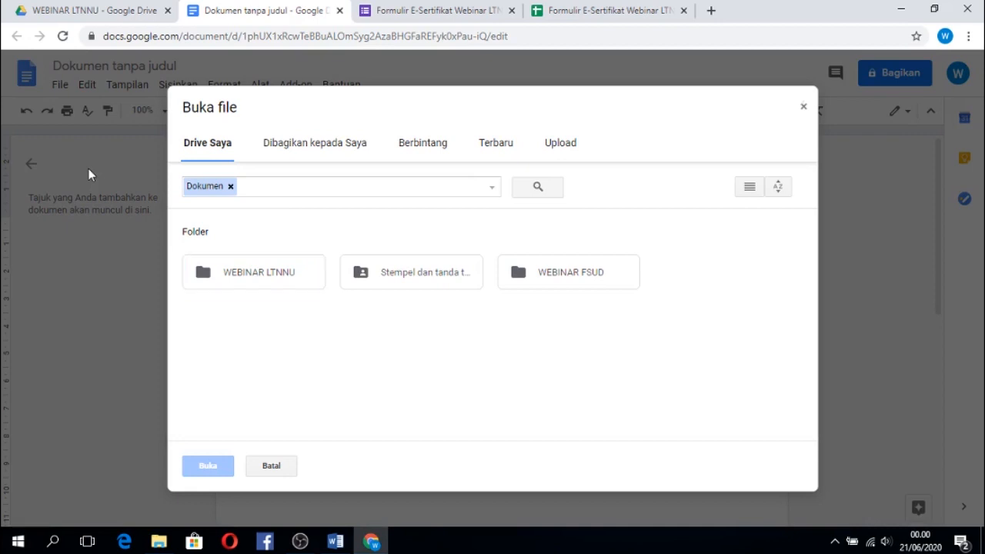
click(571, 147)
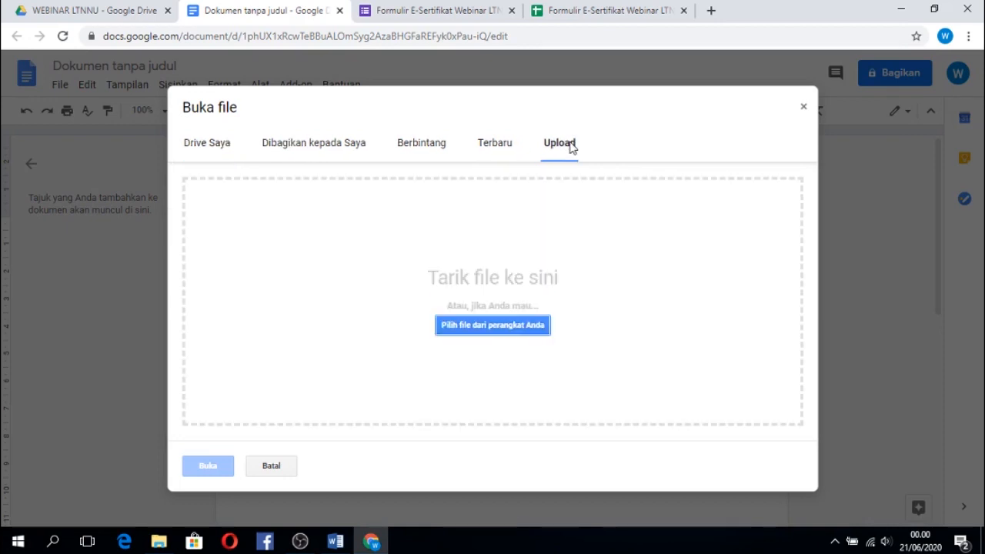
click(521, 326)
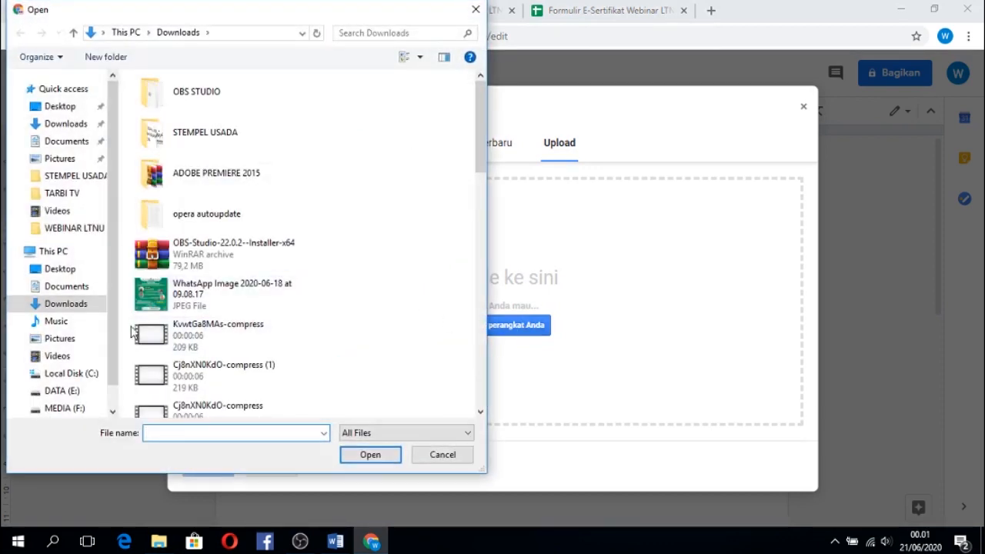
click(58, 391)
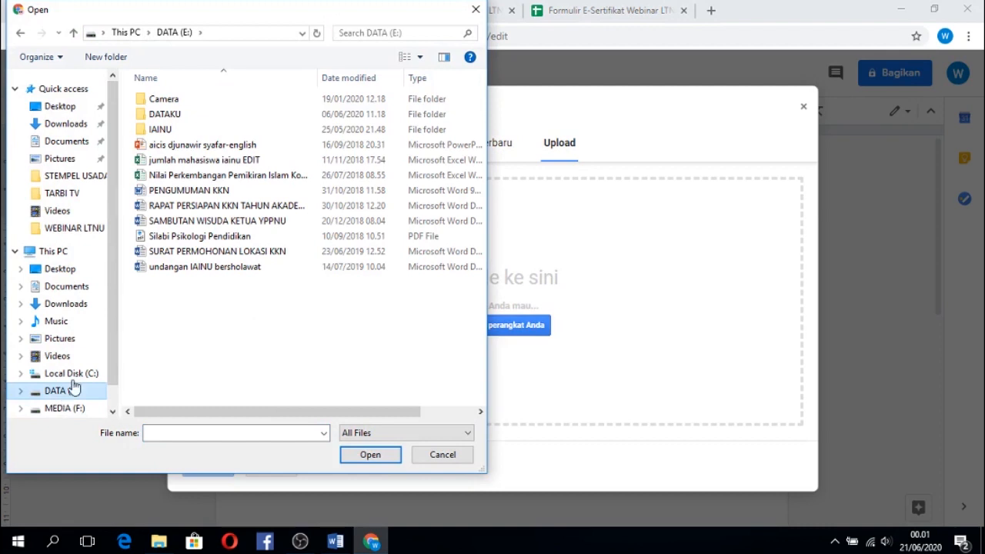
double_click(171, 135)
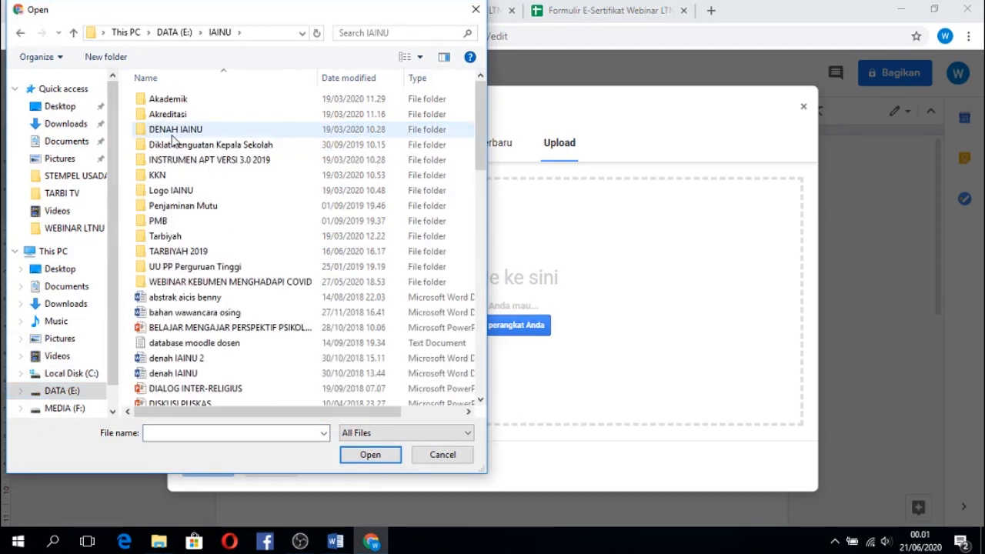
double_click(180, 252)
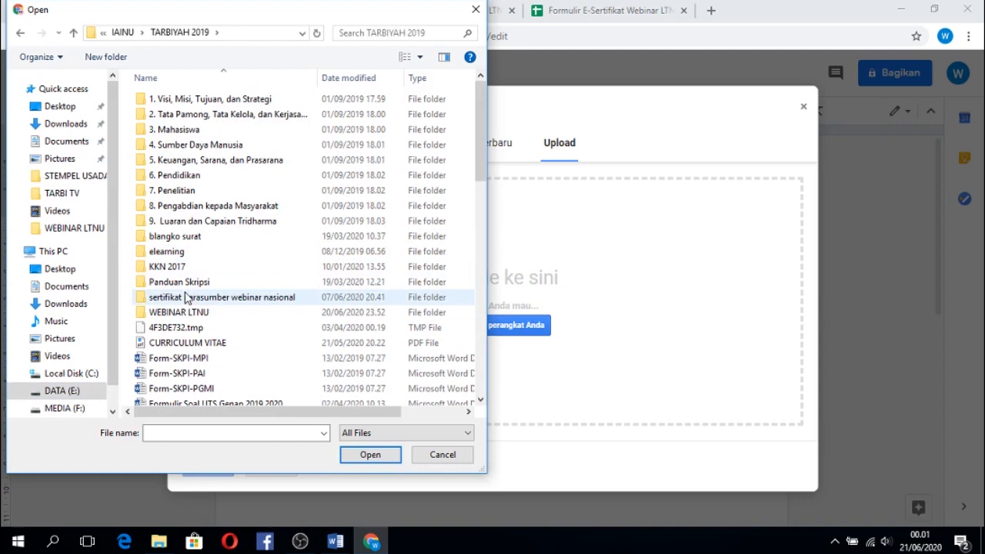
double_click(193, 316)
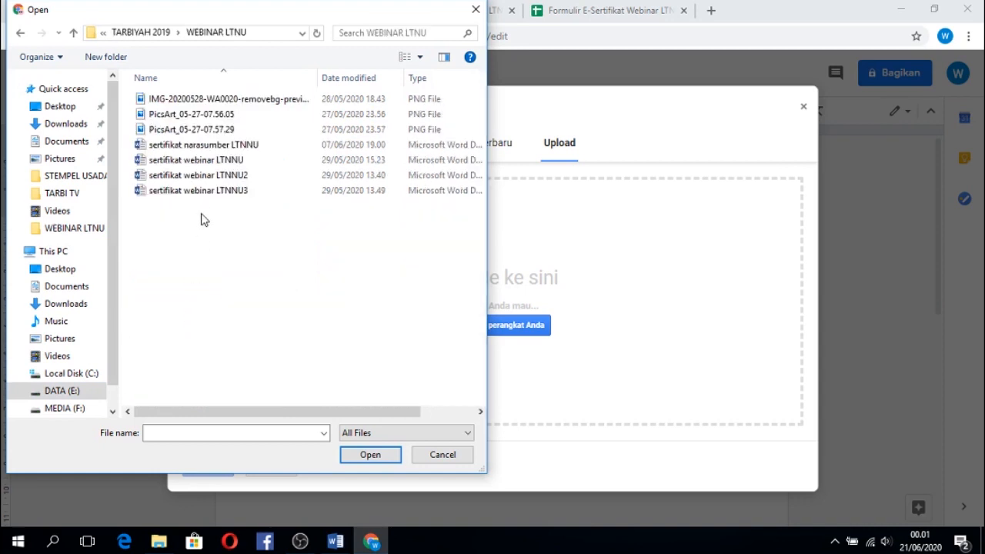
double_click(197, 162)
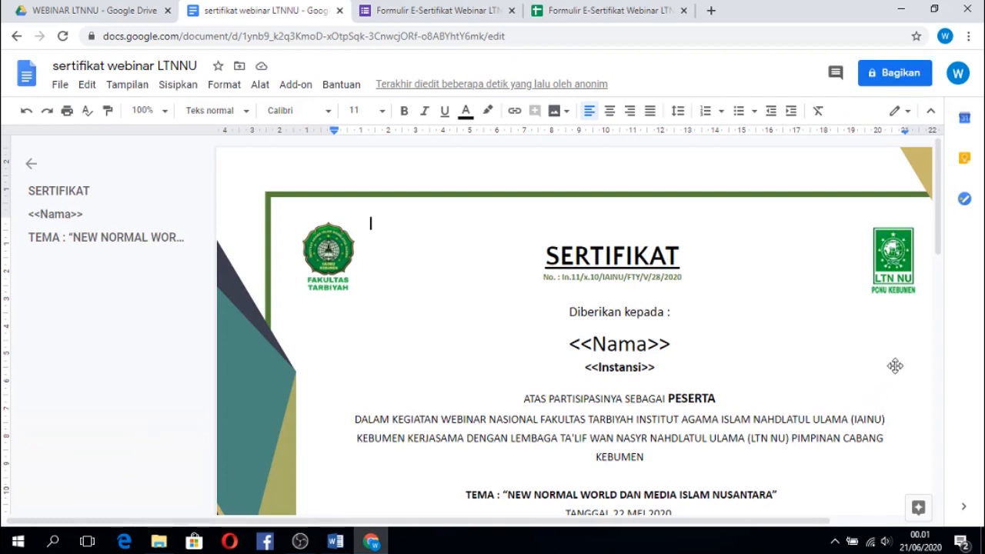
Set the document zoom to 75% and inspect the certificate's layout down to the signature block and second page.
click(164, 112)
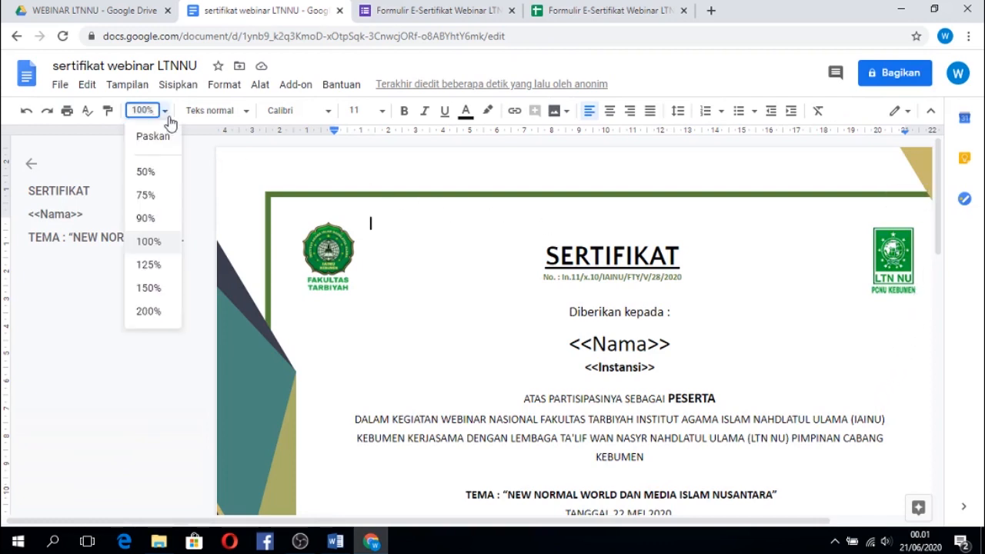
click(146, 195)
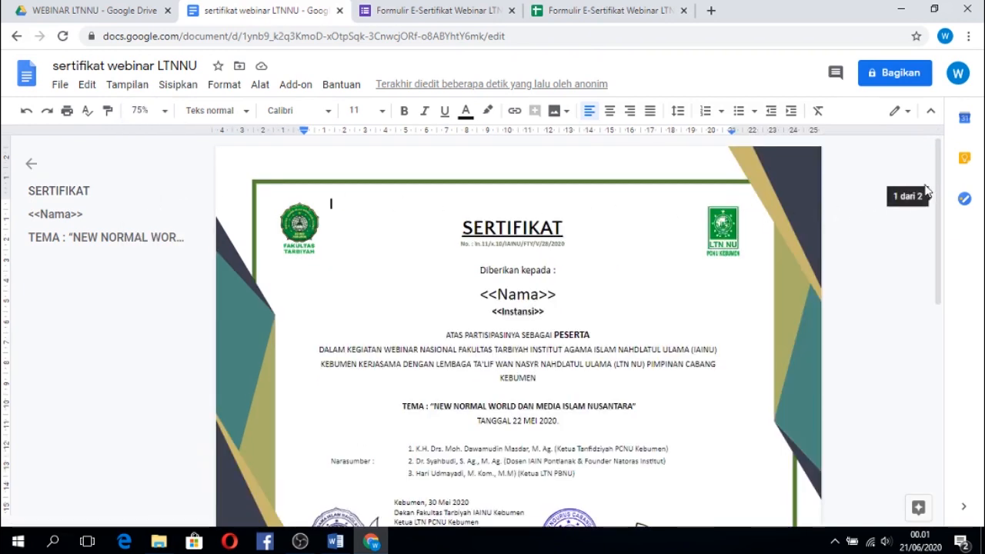
drag(937, 199, 936, 249)
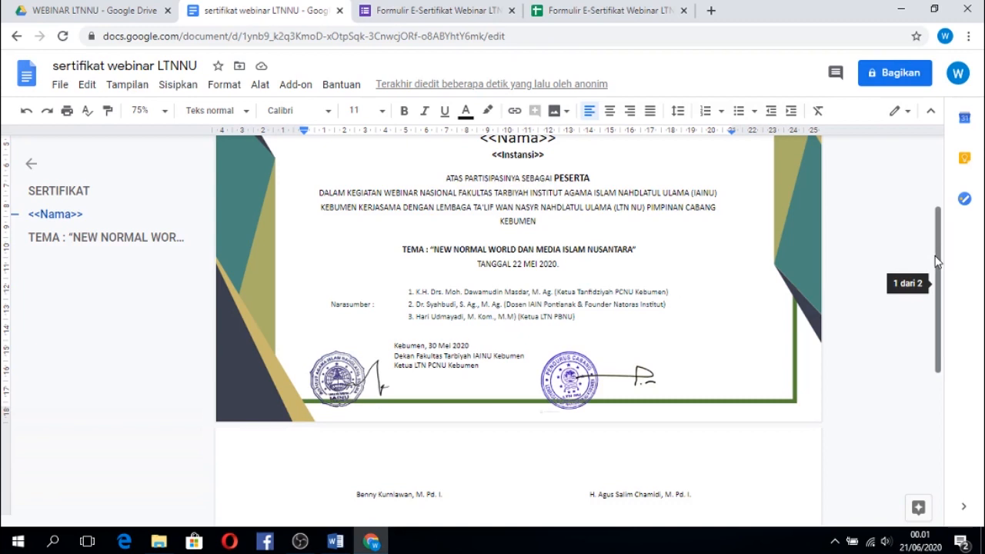
mouse_move(940, 267)
mouse_down()
mouse_move(943, 214)
mouse_move(949, 299)
mouse_up()
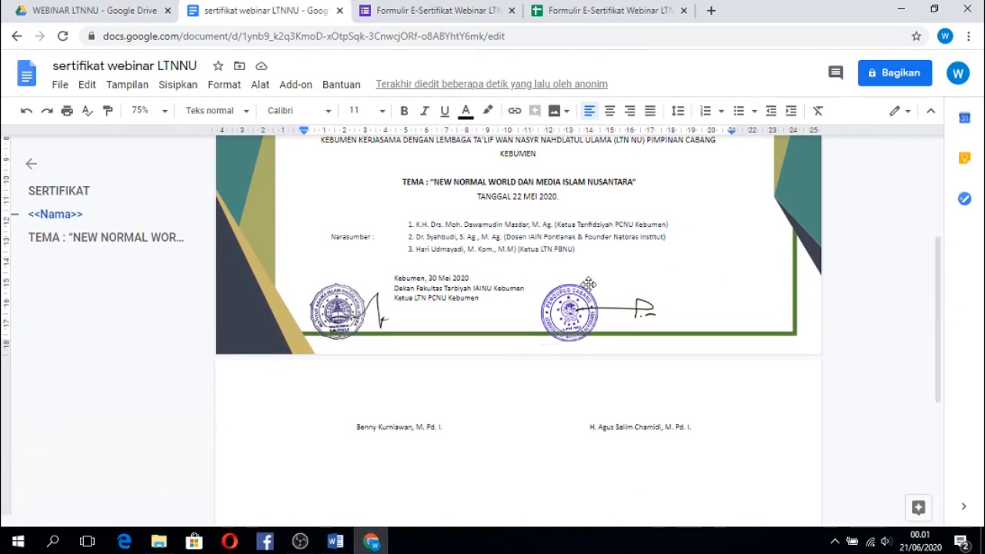
Move the LTN NU stamp and the IAINU stamp up the page, away from the signatures beside them.
click(569, 309)
mouse_move(570, 309)
mouse_down()
mouse_move(567, 362)
mouse_move(569, 279)
mouse_up()
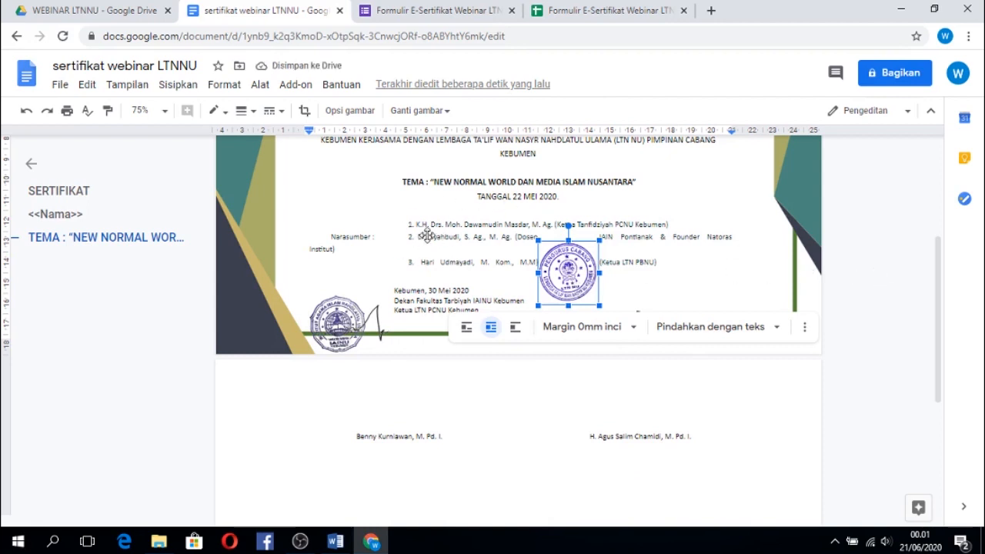
click(347, 321)
drag(347, 321, 349, 262)
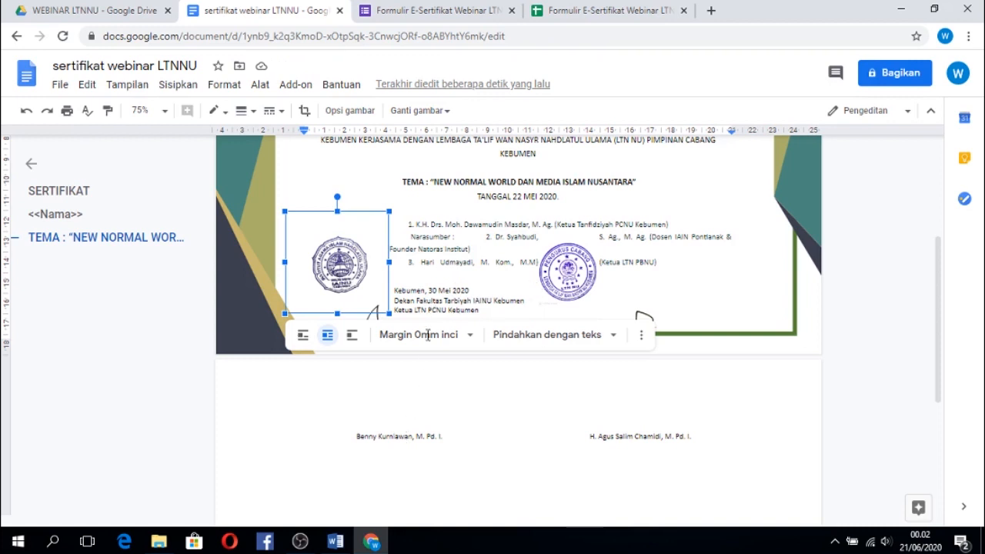
Try to move the certificate's decorative background frame down the page and undo that move.
click(404, 437)
click(450, 239)
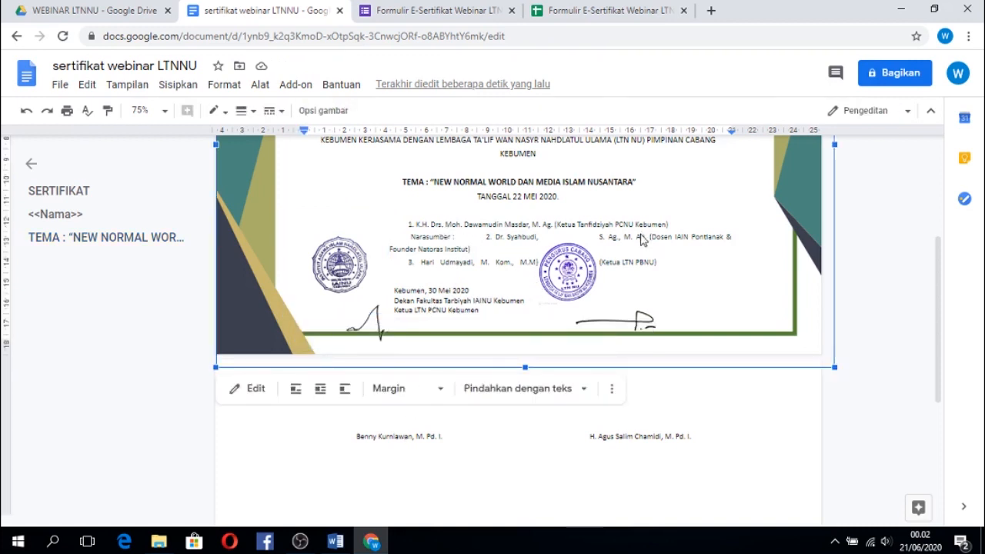
drag(623, 235, 623, 256)
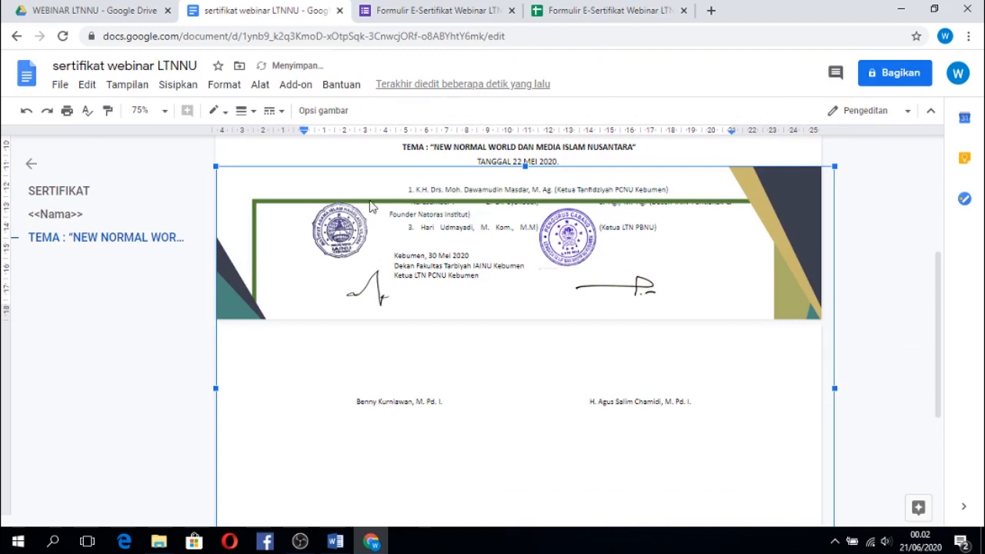
click(27, 112)
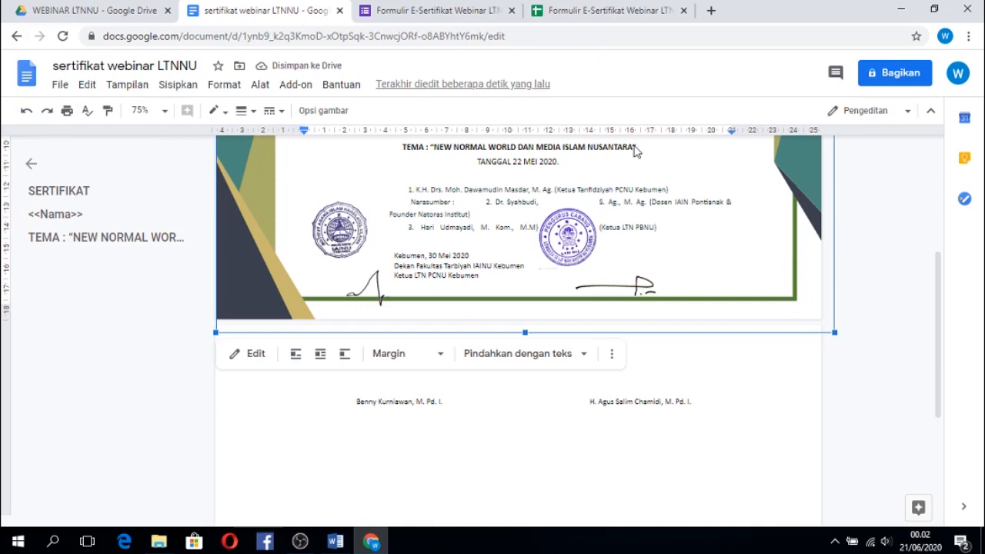
Switch to the "sertifikat narasumber LTNNU" document in Word and enlarge it to 110% with the body text in view.
click(336, 545)
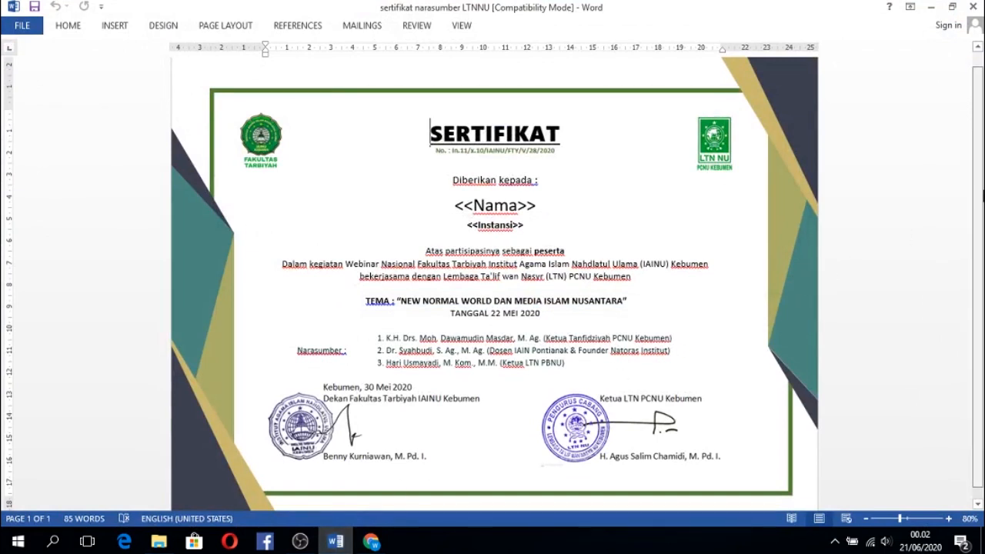
scroll(927, 216, down, 1)
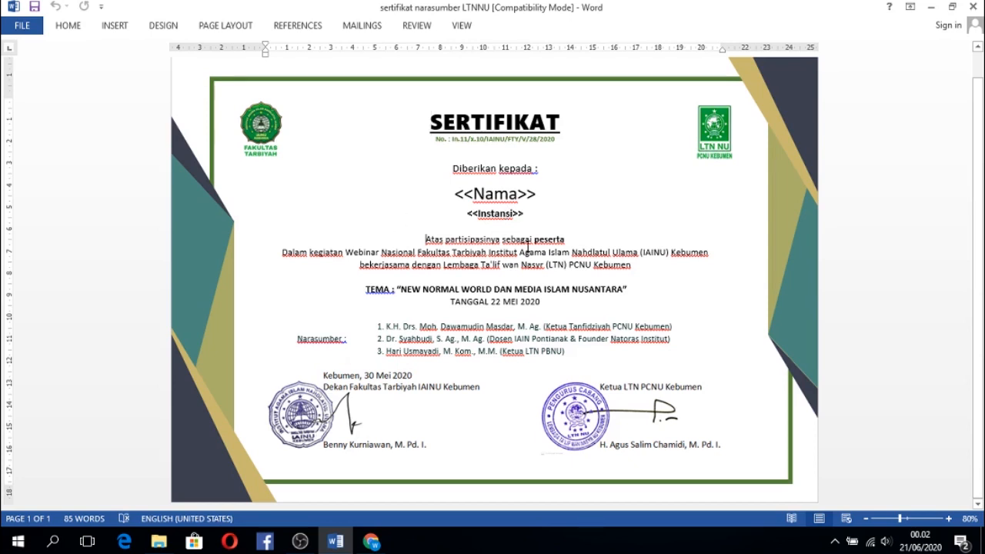
click(949, 519)
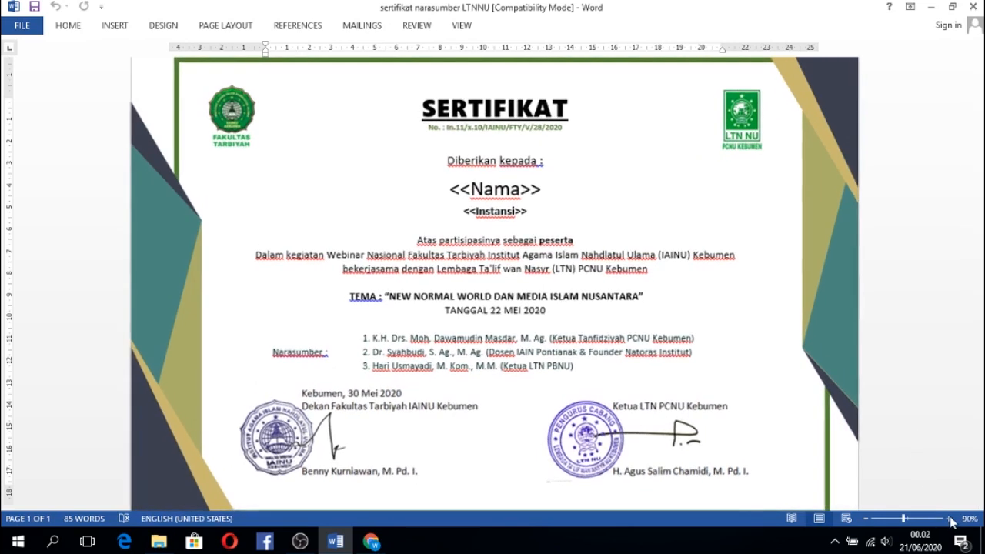
click(949, 519)
click(949, 519)
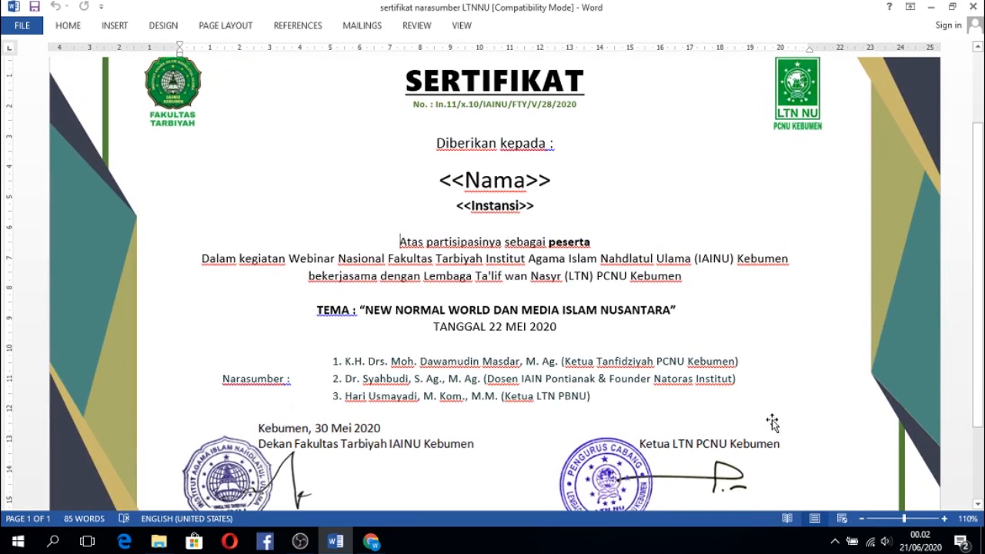
click(576, 395)
Open Paint and paste the captured screenshot of the Word certificate into the blank canvas.
click(23, 543)
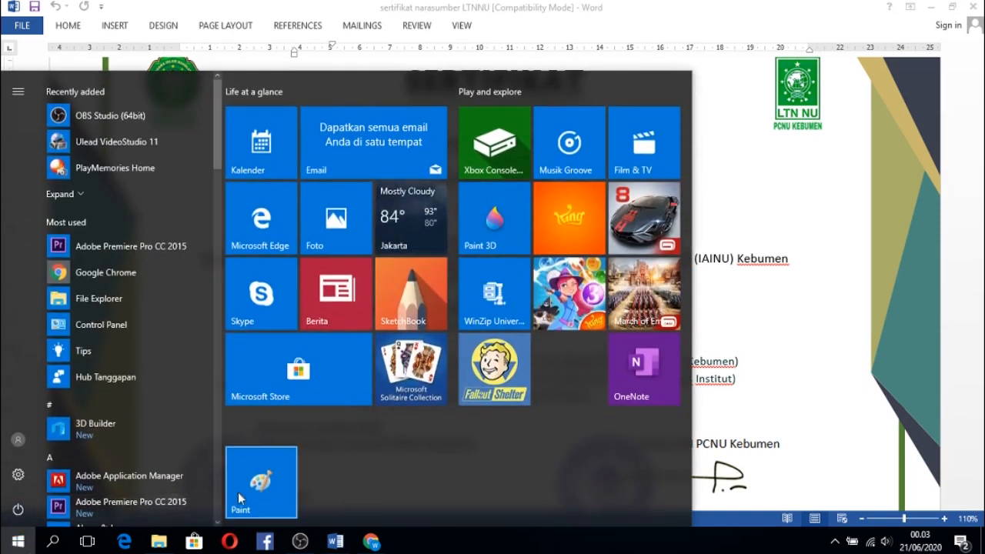
click(265, 489)
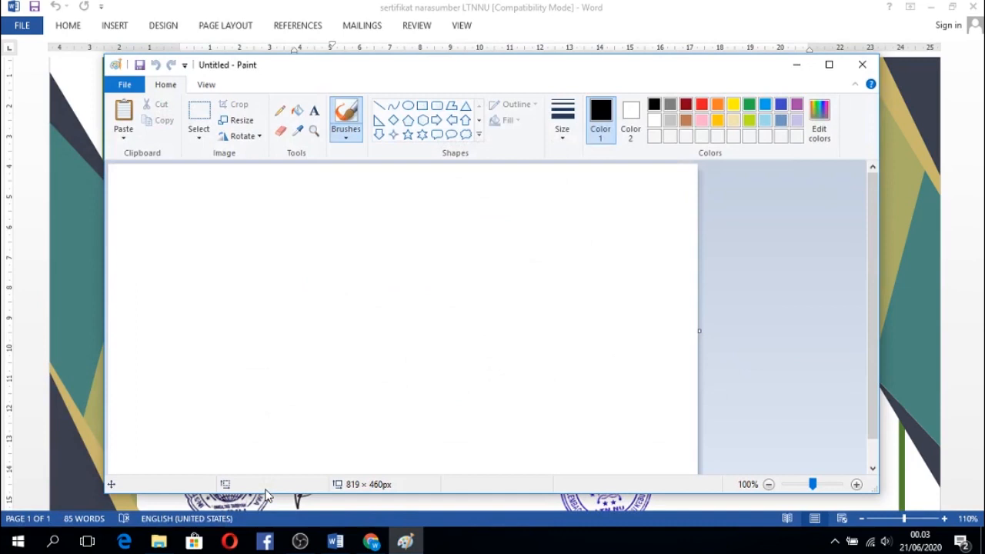
click(123, 115)
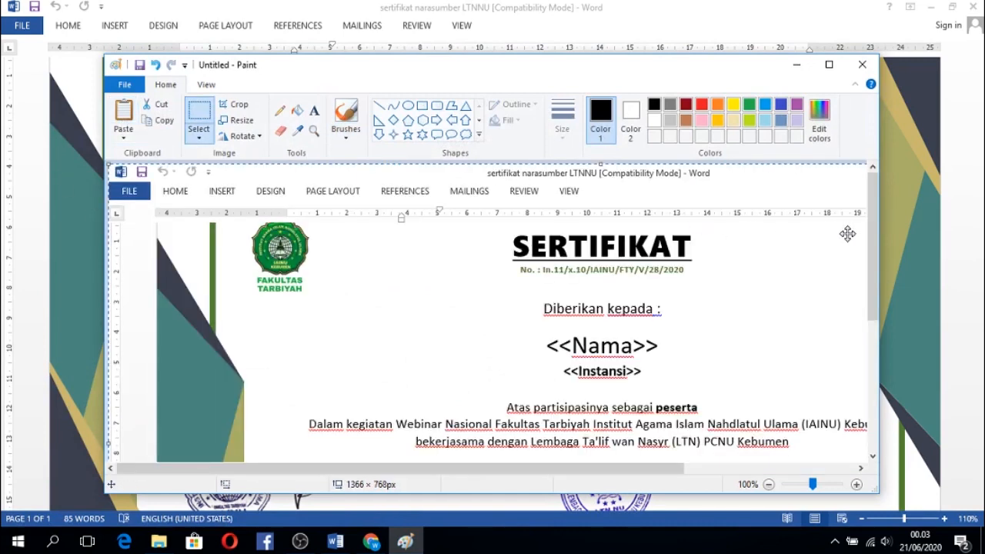
Crop the screenshot to the text from "Atas partisipasinya sebagai peserta" through the third speaker, about 855 × 250 px.
drag(869, 236, 904, 356)
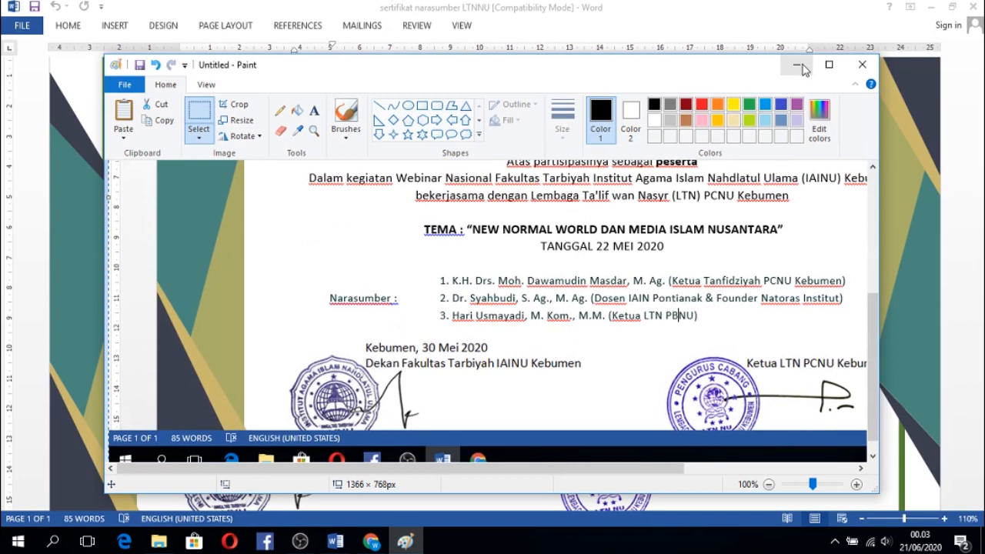
drag(870, 300, 872, 269)
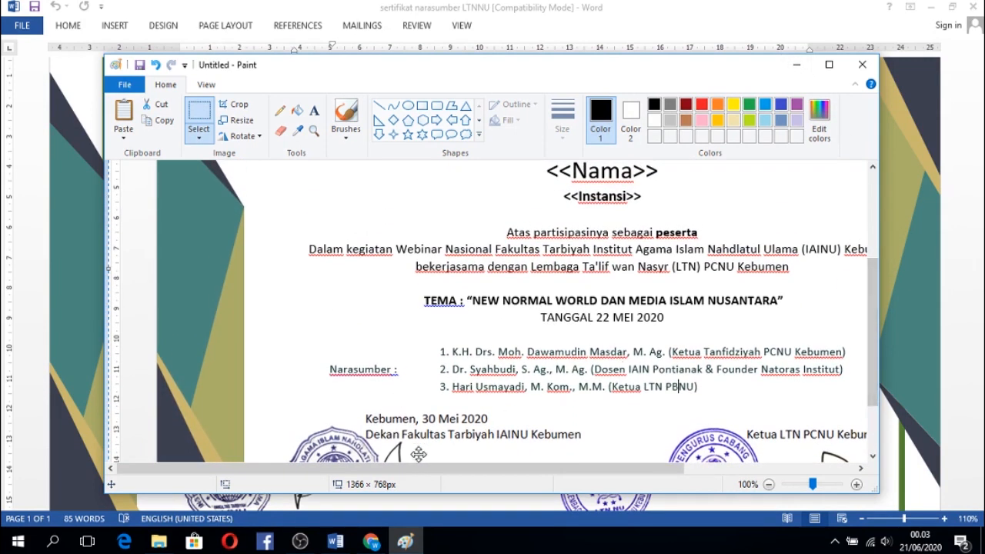
drag(403, 472, 486, 472)
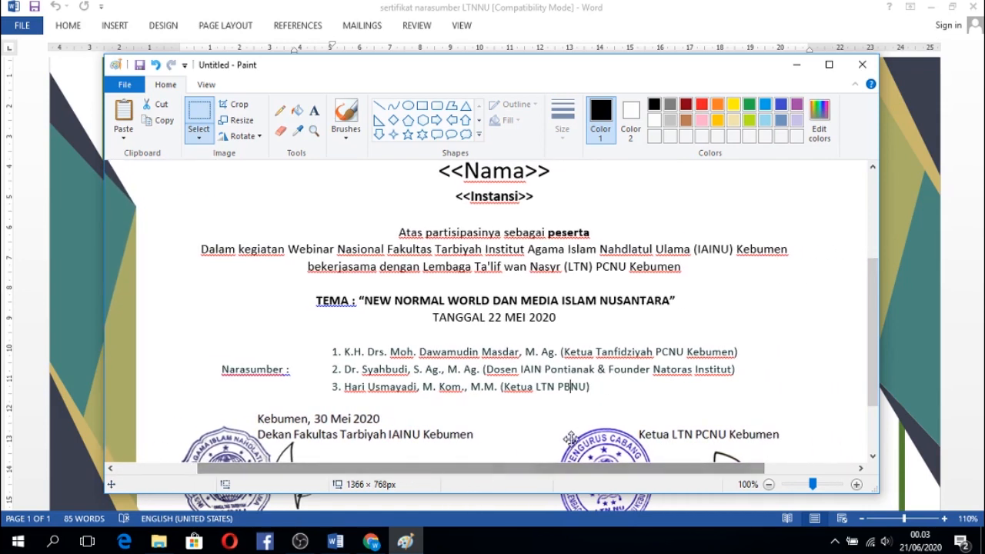
drag(870, 329, 872, 331)
click(201, 120)
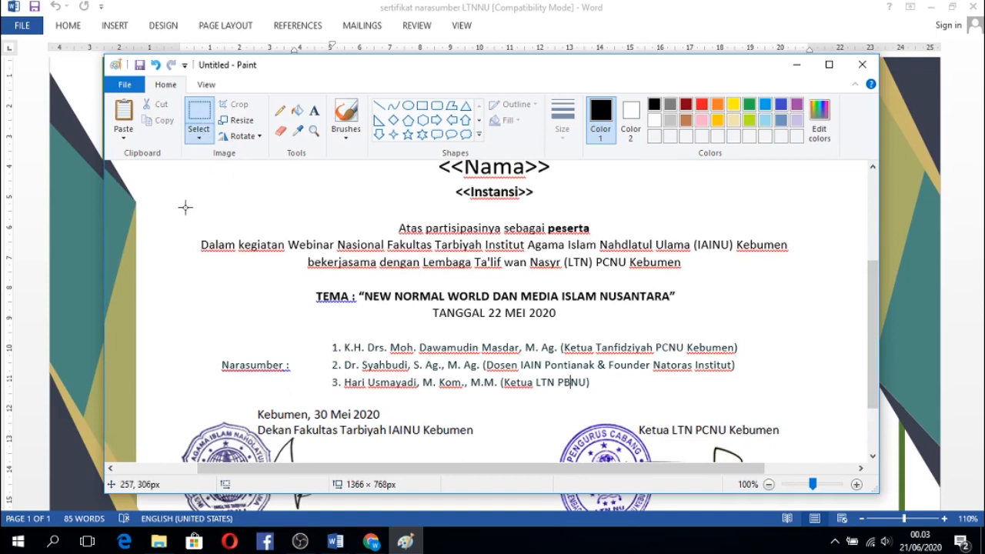
mouse_move(186, 217)
mouse_down()
mouse_move(212, 254)
mouse_move(365, 331)
mouse_move(519, 338)
mouse_move(668, 380)
mouse_move(802, 397)
mouse_up()
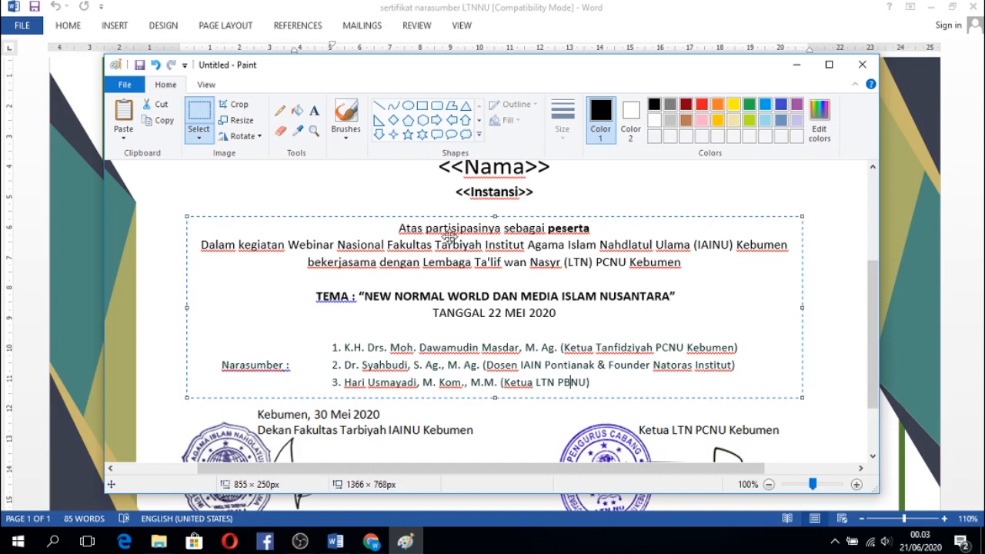
click(235, 109)
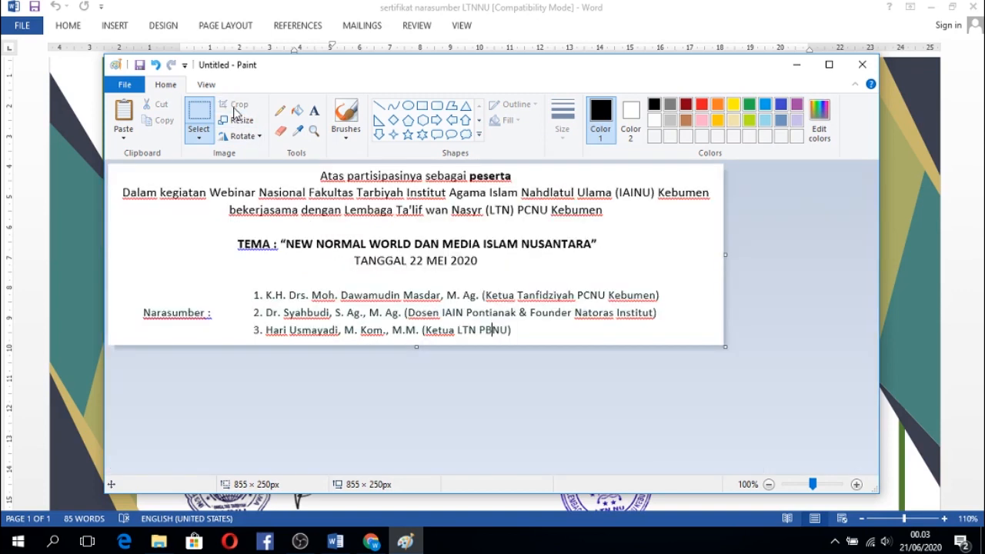
Save the cropped certificate body text as a PNG picture named 1 in the Documents folder.
click(131, 92)
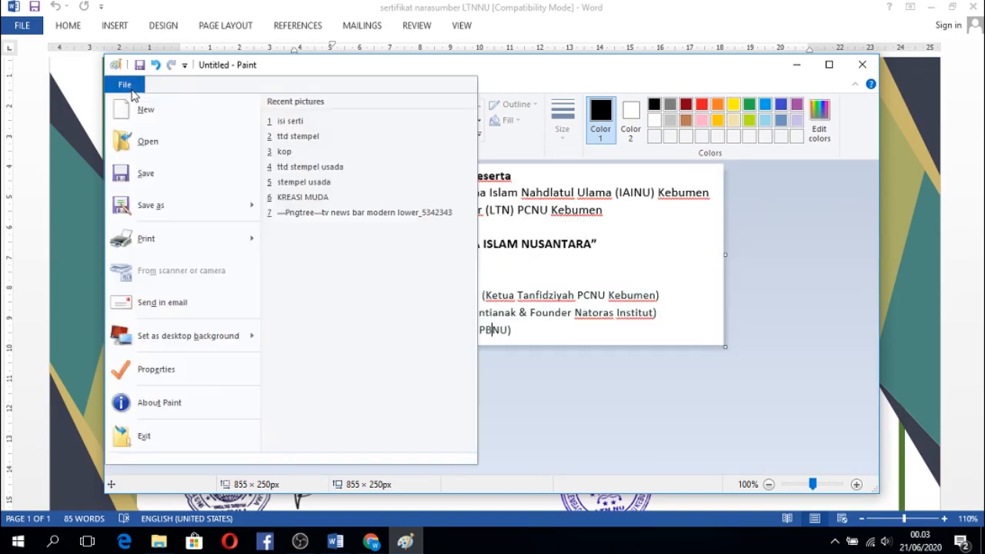
click(147, 179)
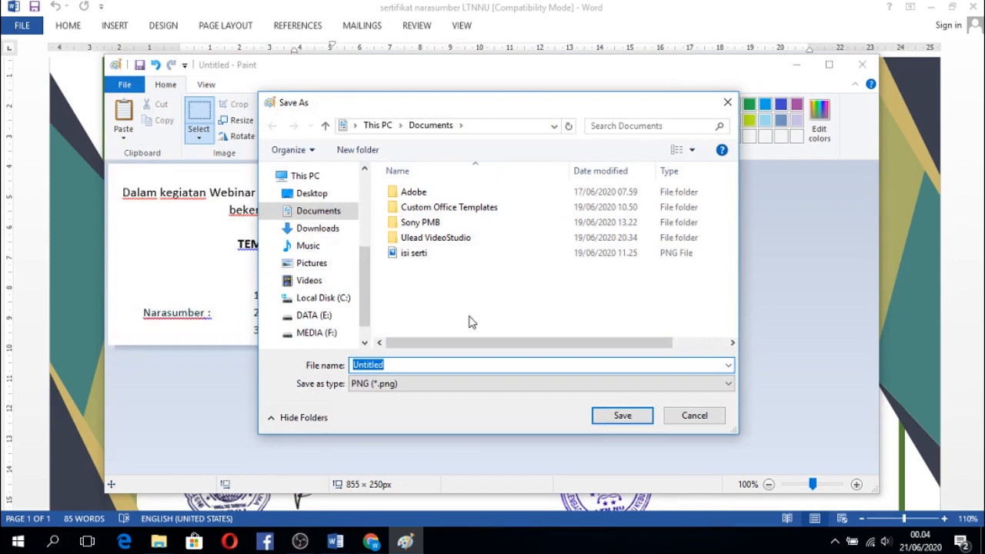
text(1)
click(608, 416)
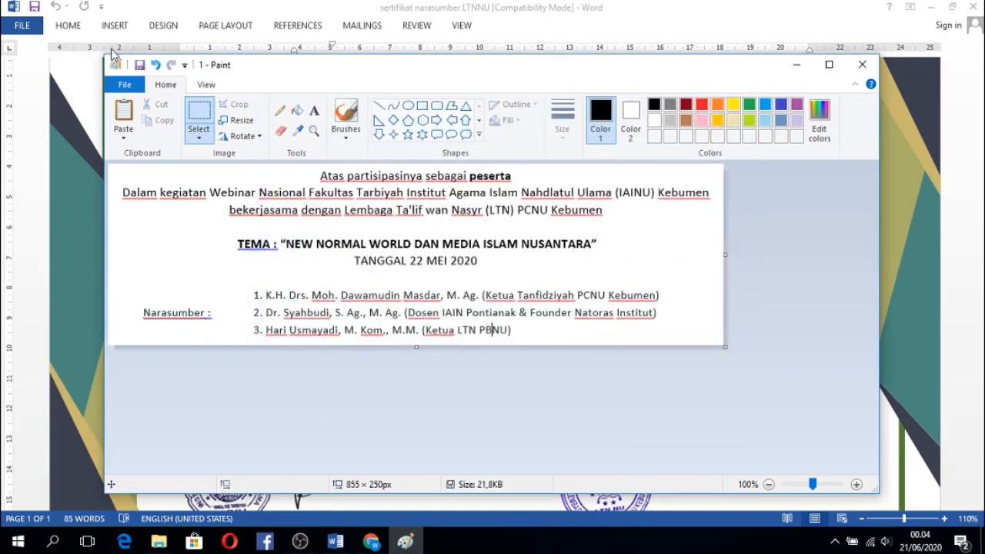
Capture the Word certificate with its signature block in view and paste the screenshot into Paint.
click(339, 541)
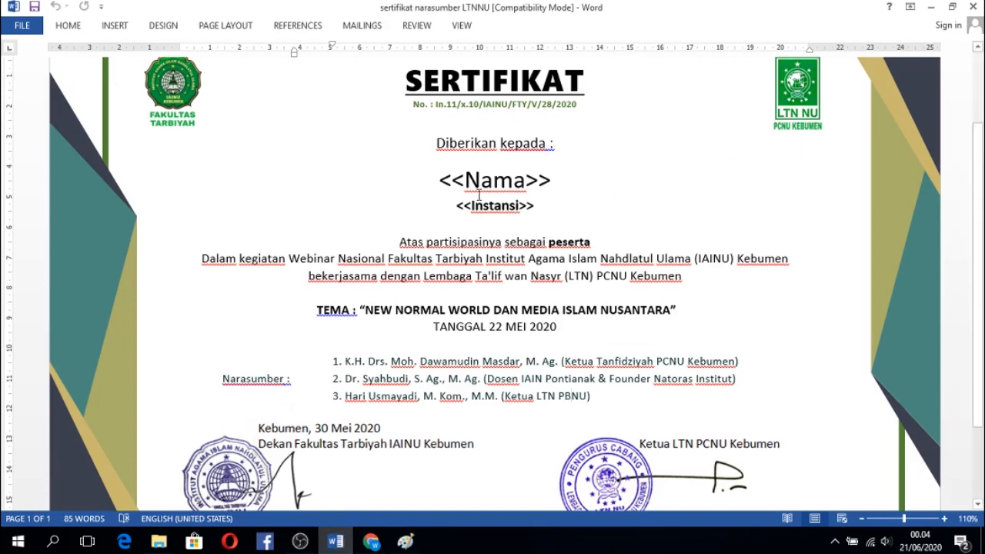
drag(982, 185, 983, 268)
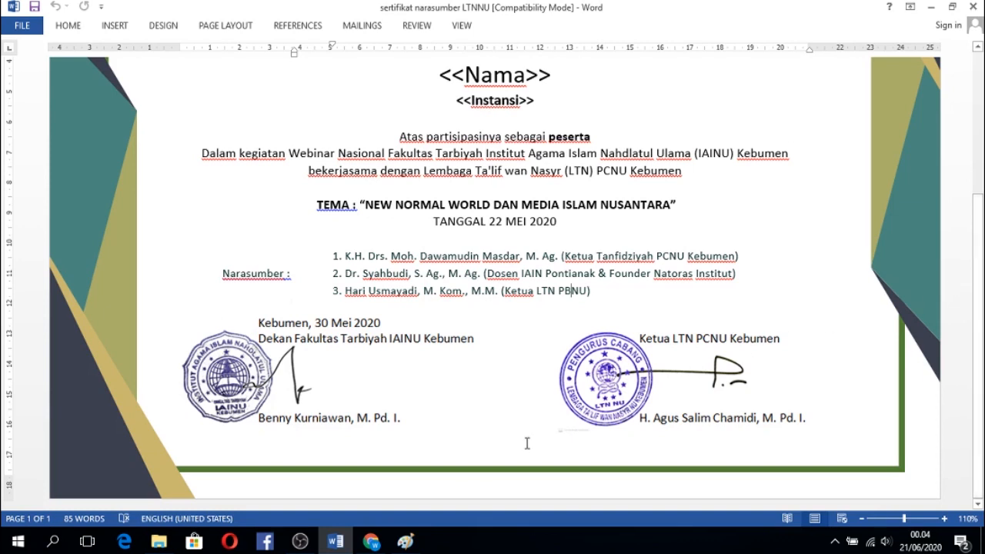
click(411, 545)
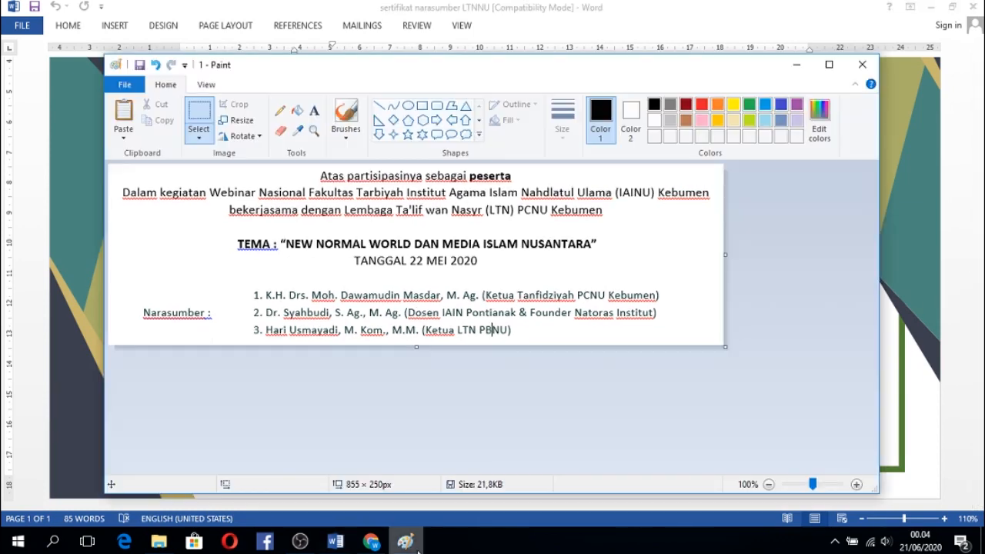
click(135, 113)
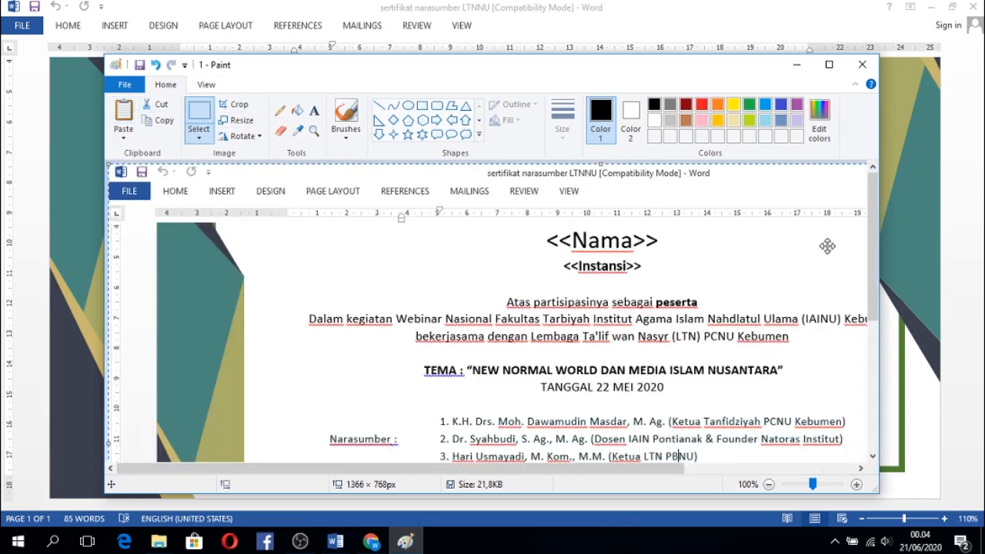
Crop the pasted screenshot to the date, stamps and both signatures, about 902 × 179 px.
drag(871, 231, 891, 331)
drag(570, 469, 644, 477)
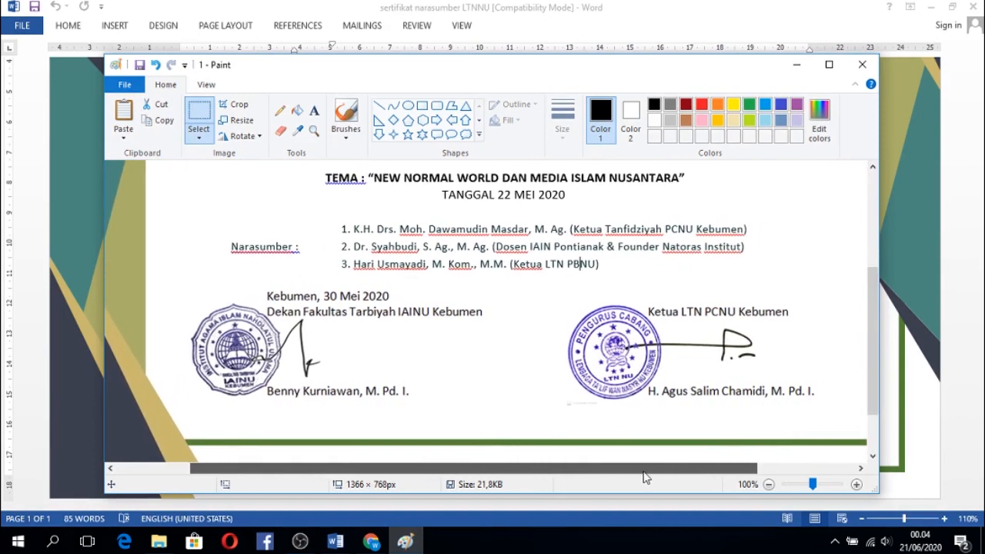
click(198, 116)
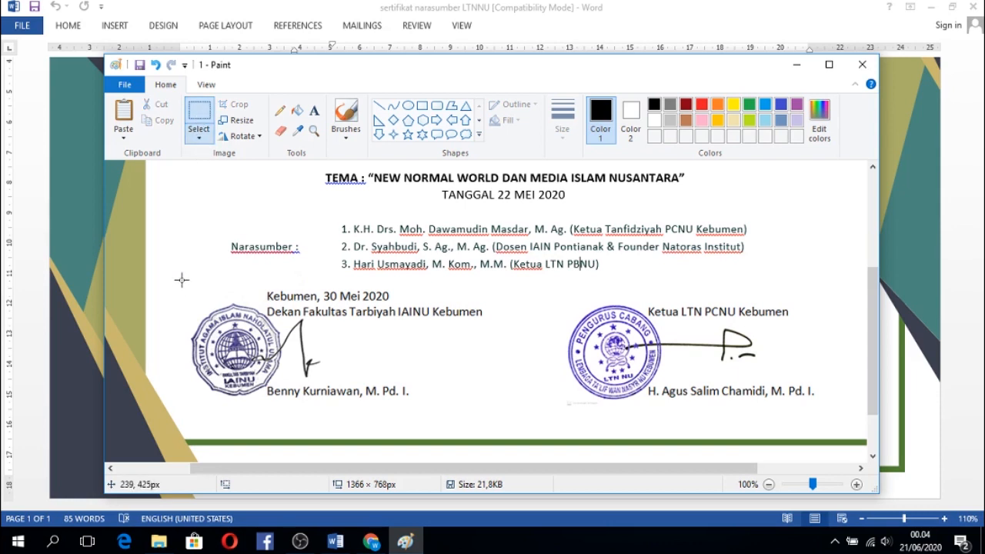
mouse_move(178, 284)
mouse_down()
mouse_move(250, 363)
mouse_move(399, 395)
mouse_move(608, 400)
mouse_move(792, 426)
mouse_move(826, 413)
mouse_up()
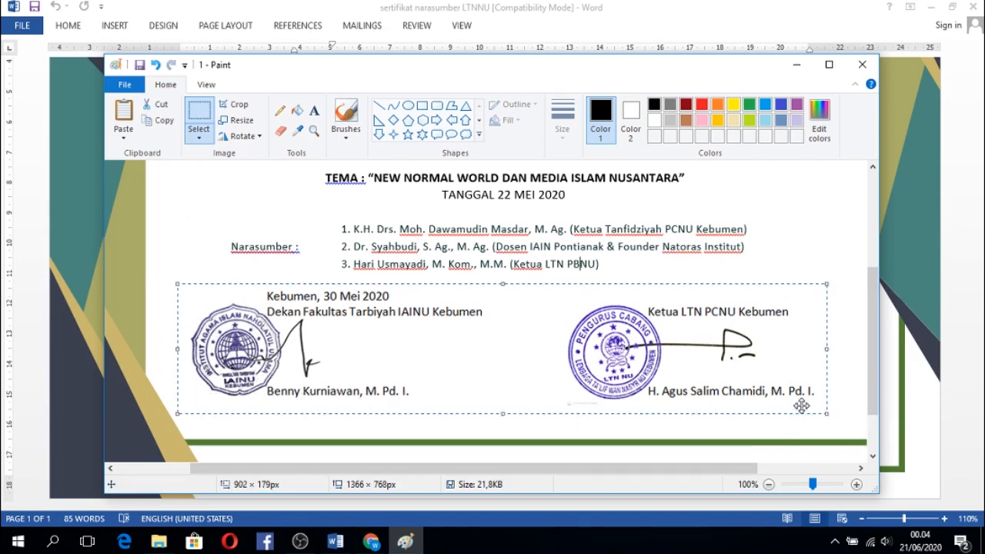
click(233, 105)
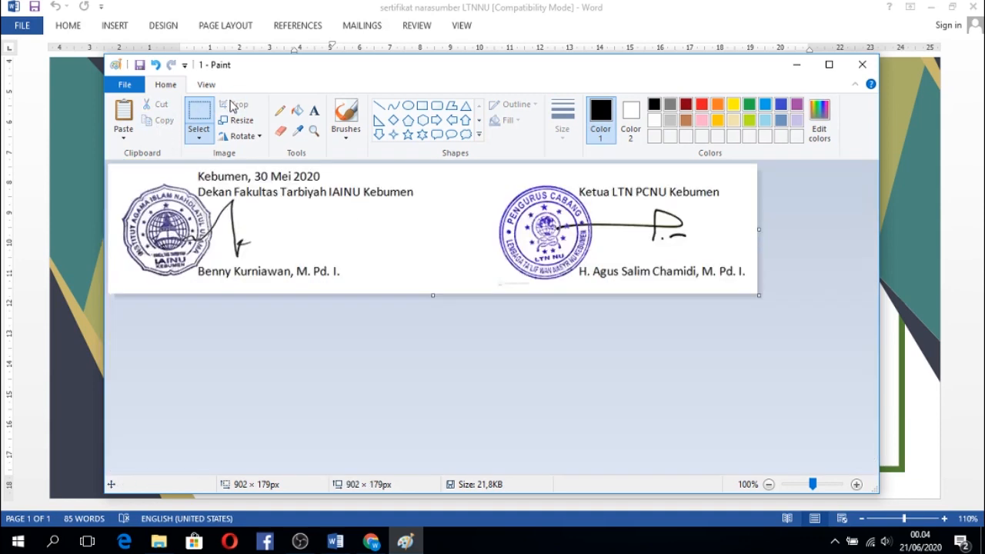
Save the cropped signature block as a separate PNG picture named 2 in the Documents folder.
click(245, 332)
click(124, 84)
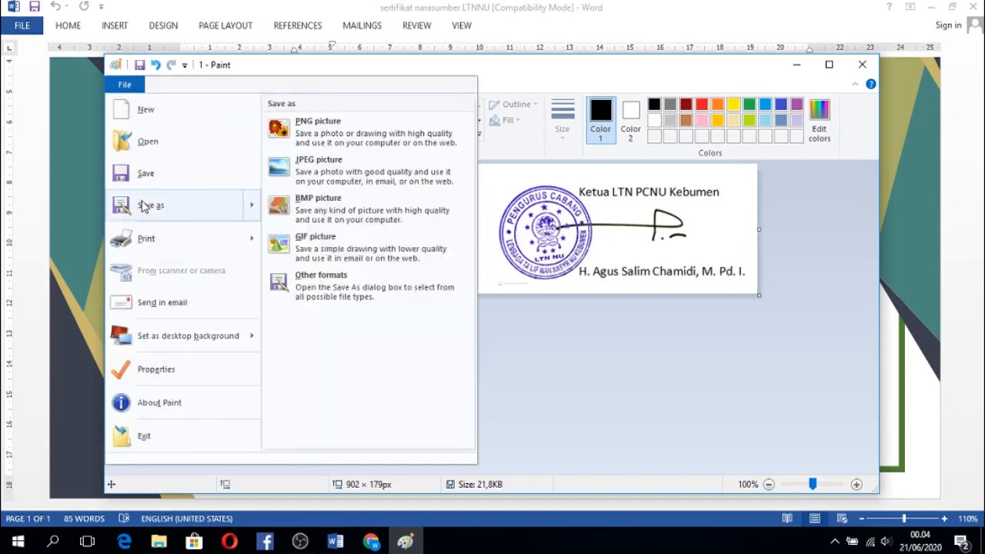
click(142, 206)
text(2)
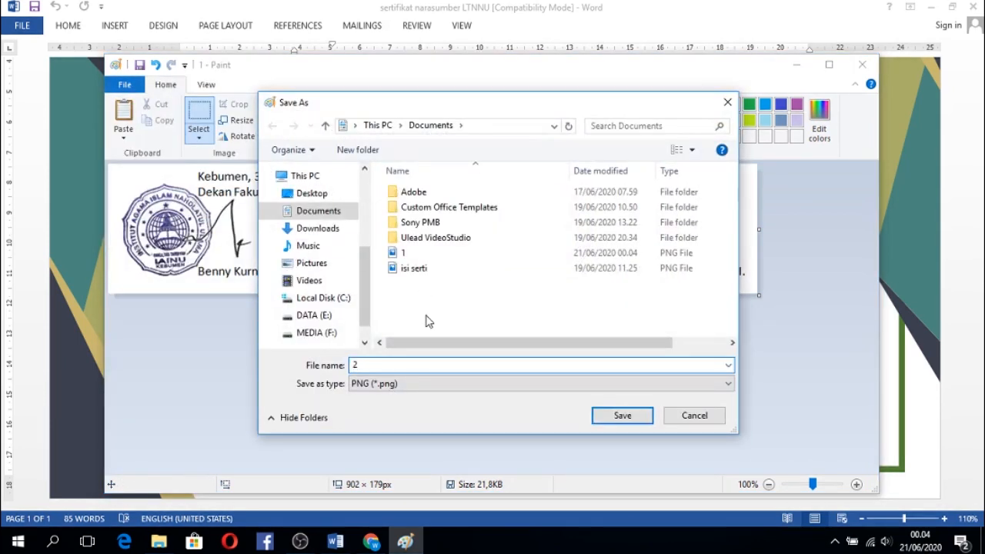
click(621, 415)
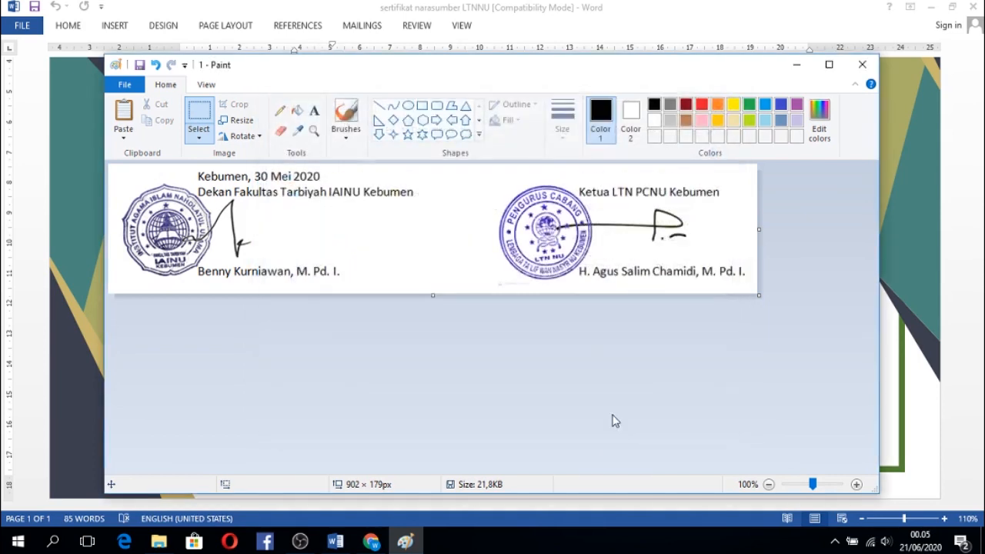
Switch to the Word certificate and delete everything from "Atas partisipasinya sebagai peserta" through the signature block.
click(335, 541)
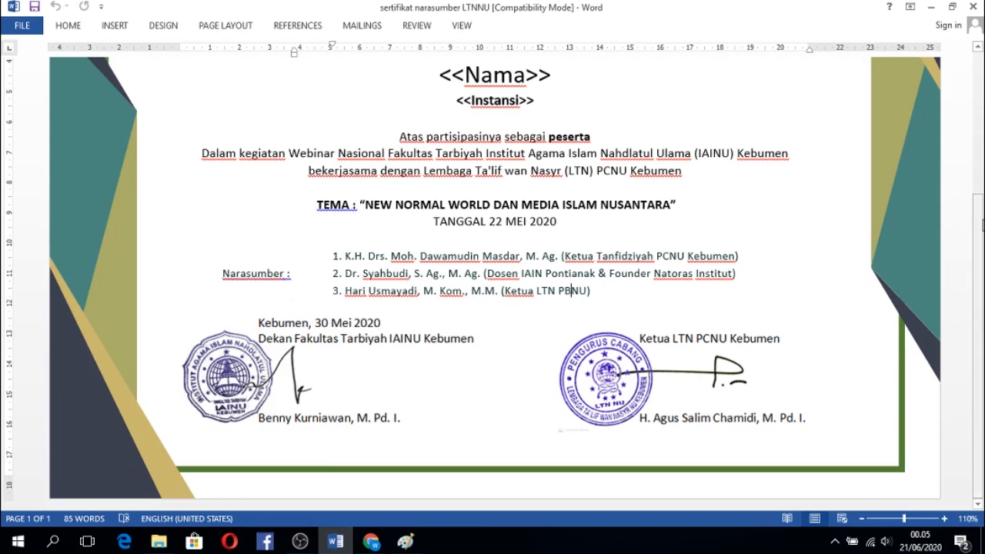
scroll(950, 264, up, 4)
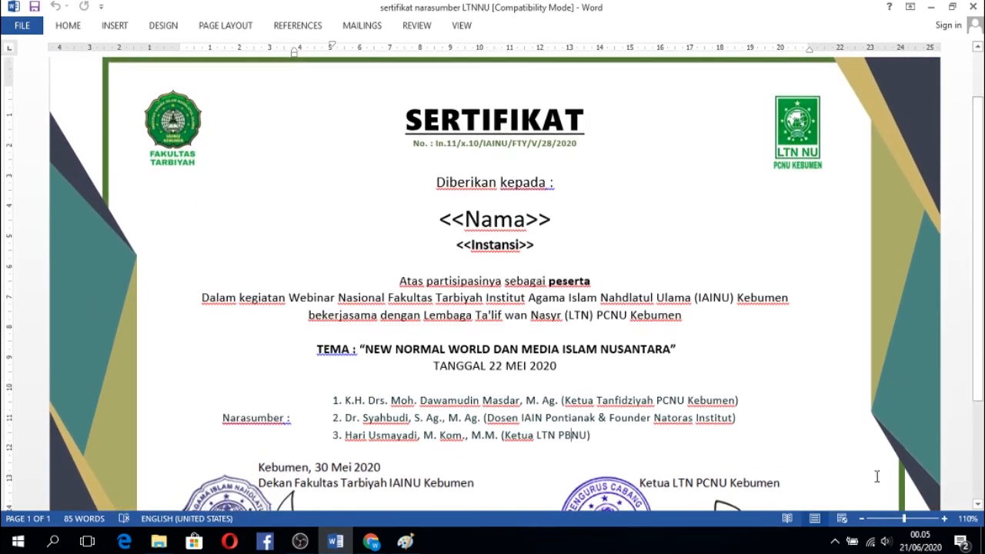
ctrl+scroll(814, 441, down, 2)
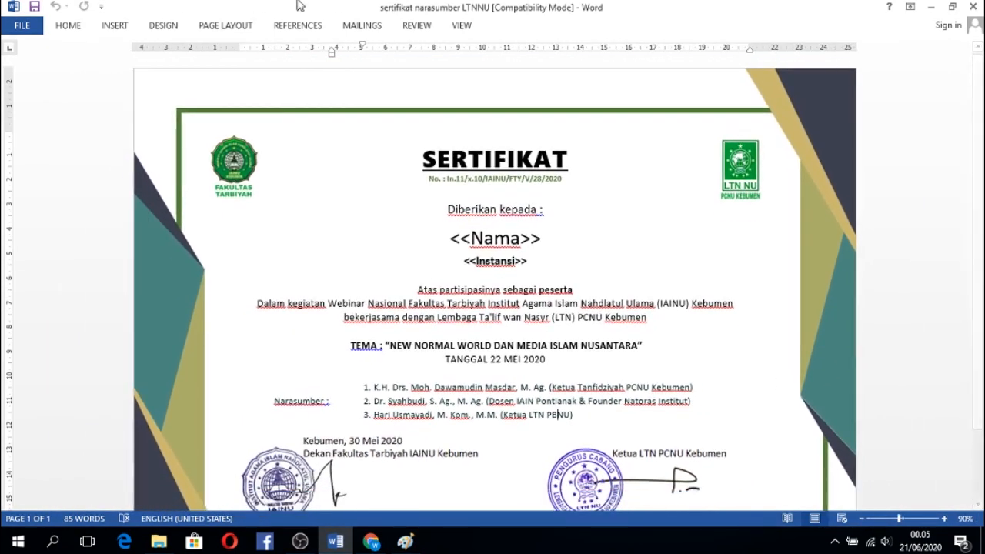
scroll(980, 245, down, 2)
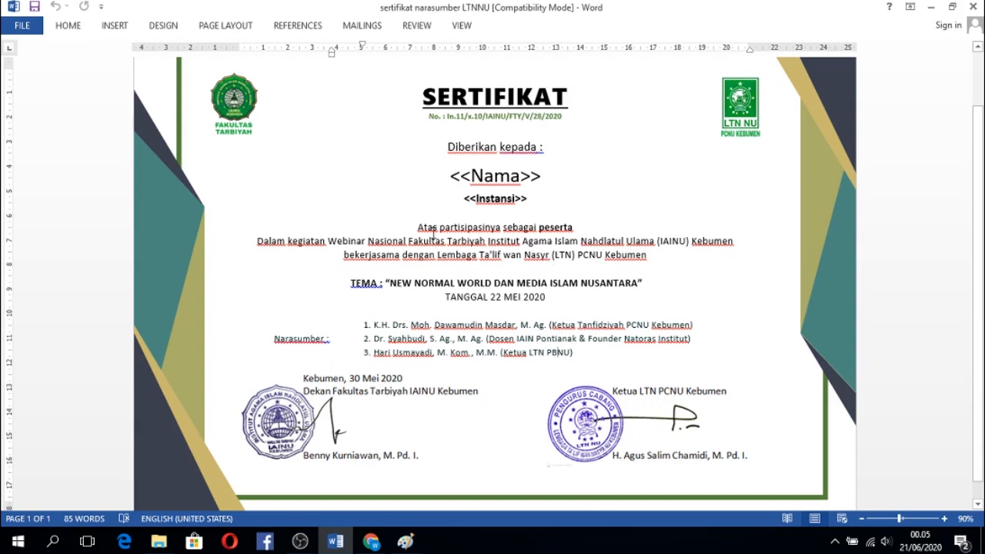
mouse_move(420, 226)
mouse_down()
mouse_move(521, 300)
mouse_move(645, 423)
mouse_up()
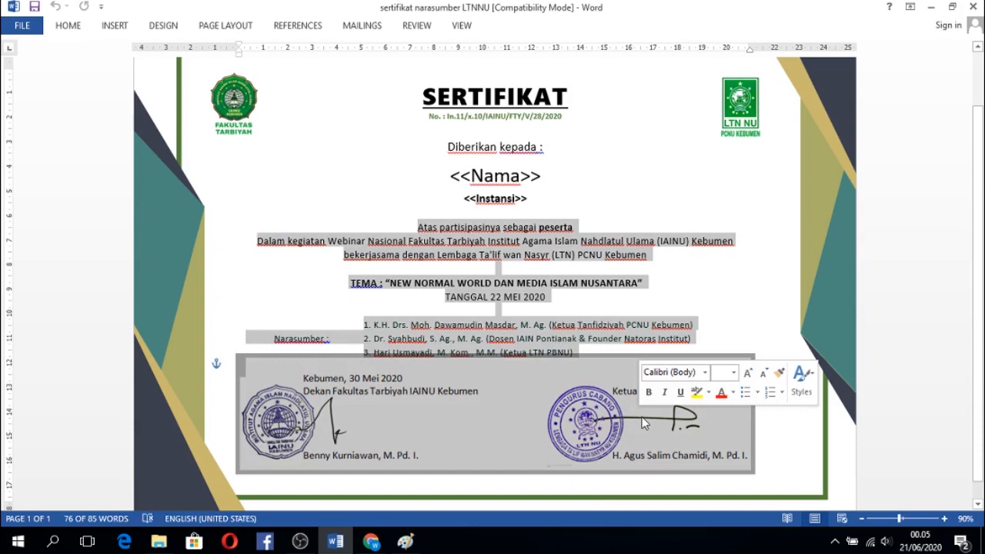
key(Delete)
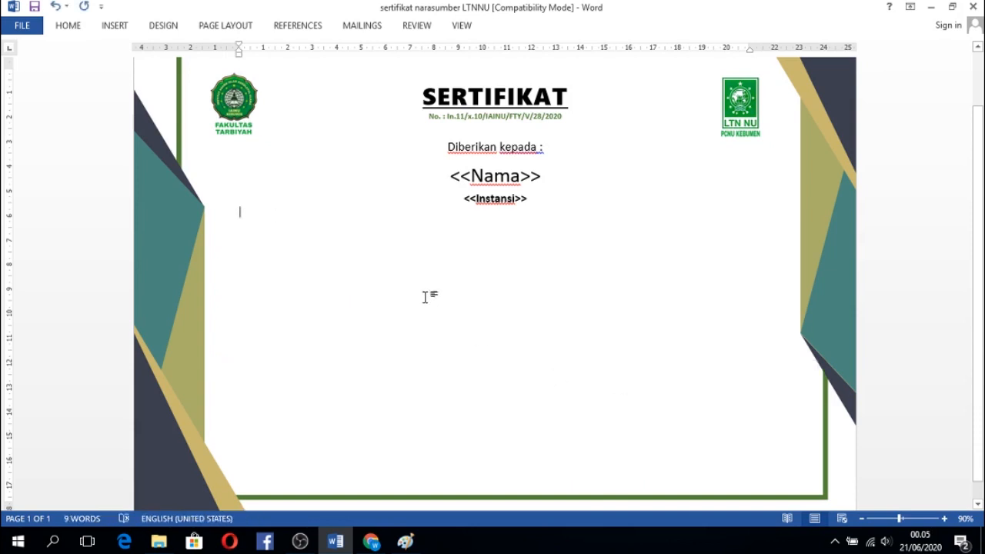
Insert the picture 1 from the Documents folder below the <<Instansi>> placeholder.
click(121, 28)
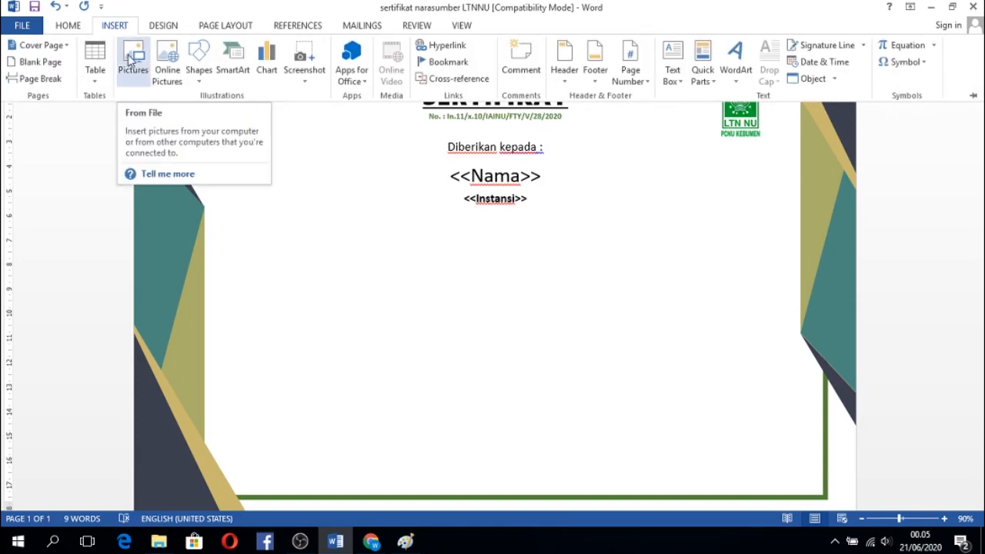
click(129, 61)
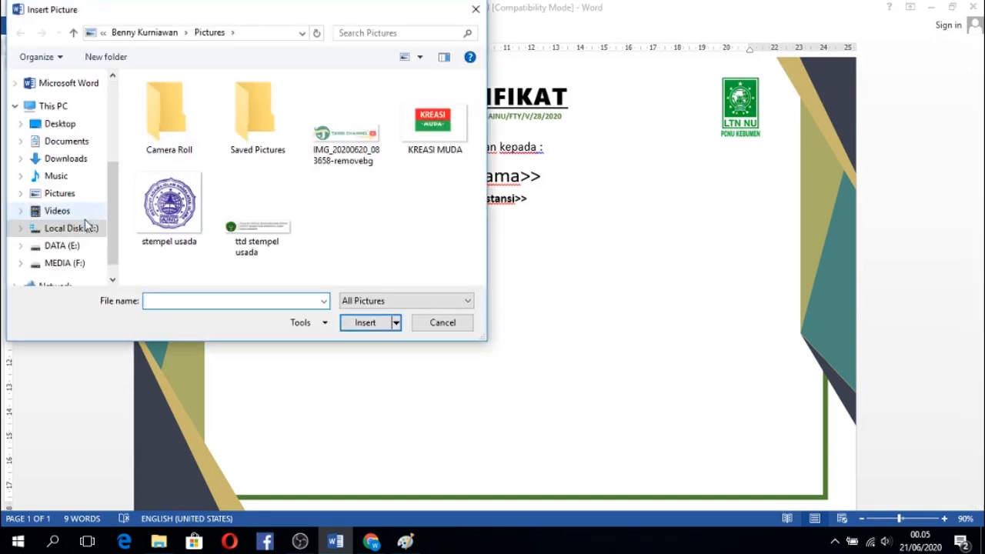
click(66, 194)
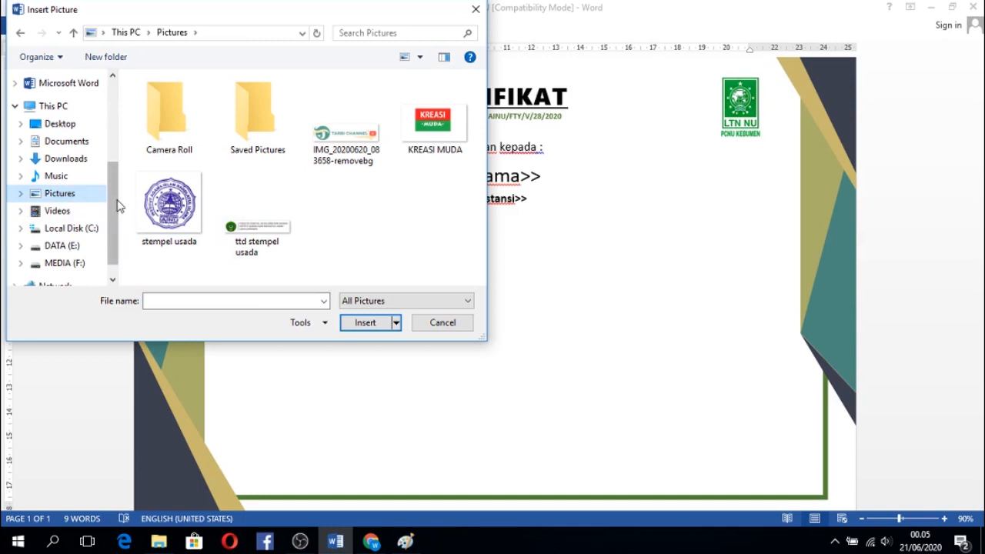
mouse_move(116, 204)
mouse_down()
mouse_move(114, 218)
mouse_move(117, 189)
mouse_up()
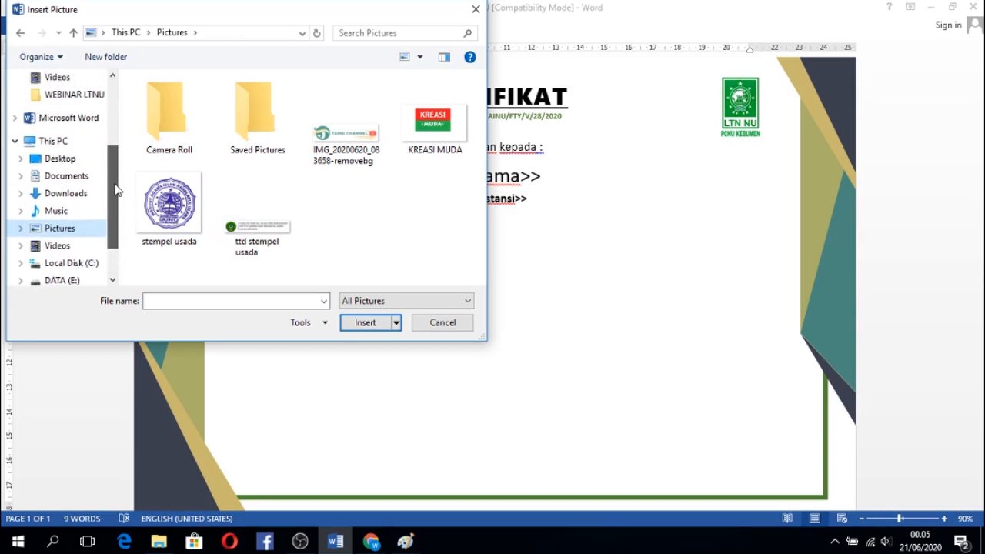
click(68, 177)
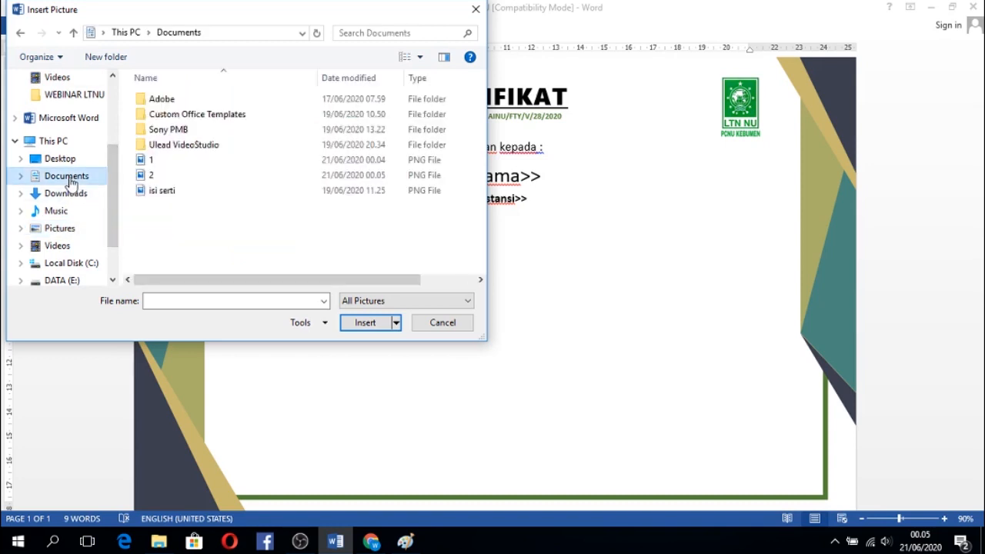
double_click(162, 164)
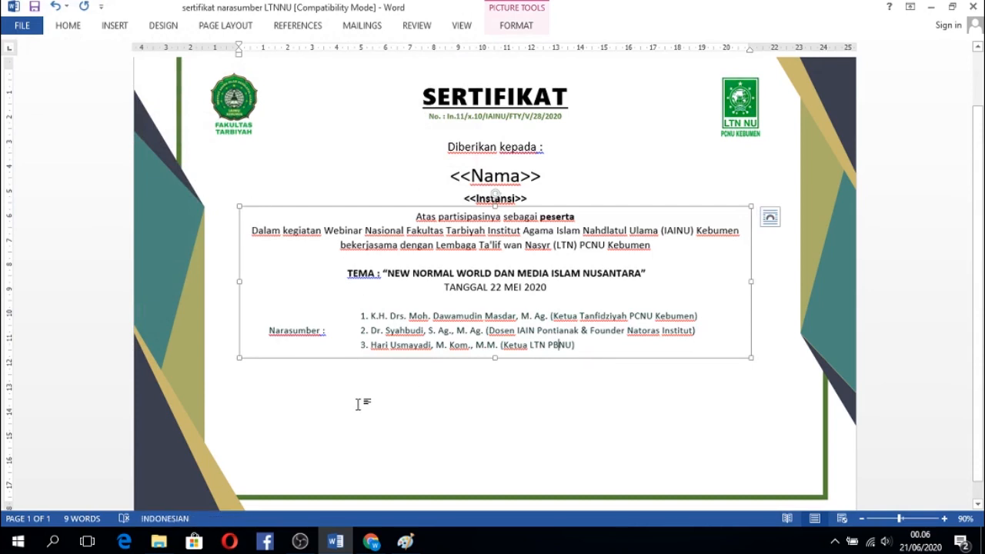
Change the text wrapping of the inserted body-text picture from inline to a floating layout.
click(225, 187)
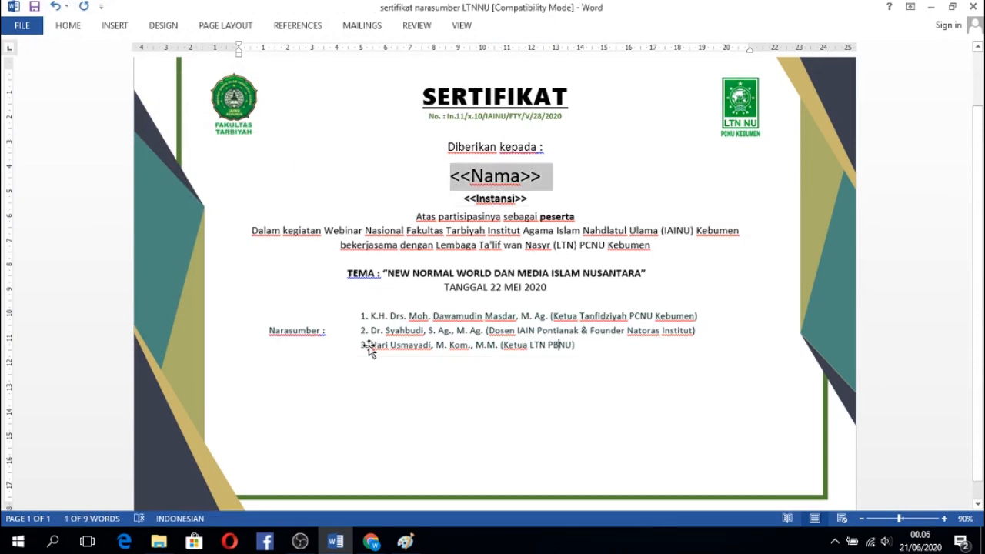
click(424, 287)
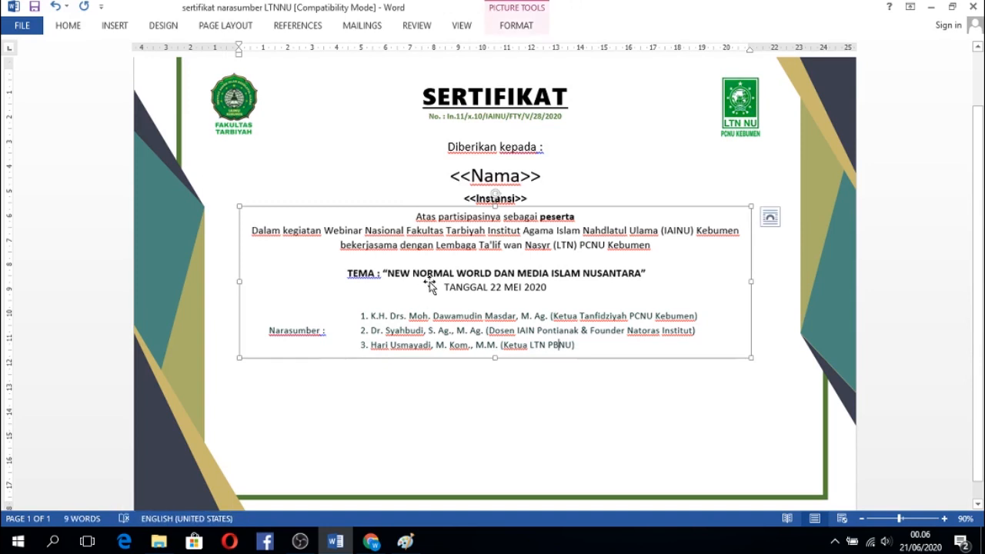
drag(429, 284, 431, 290)
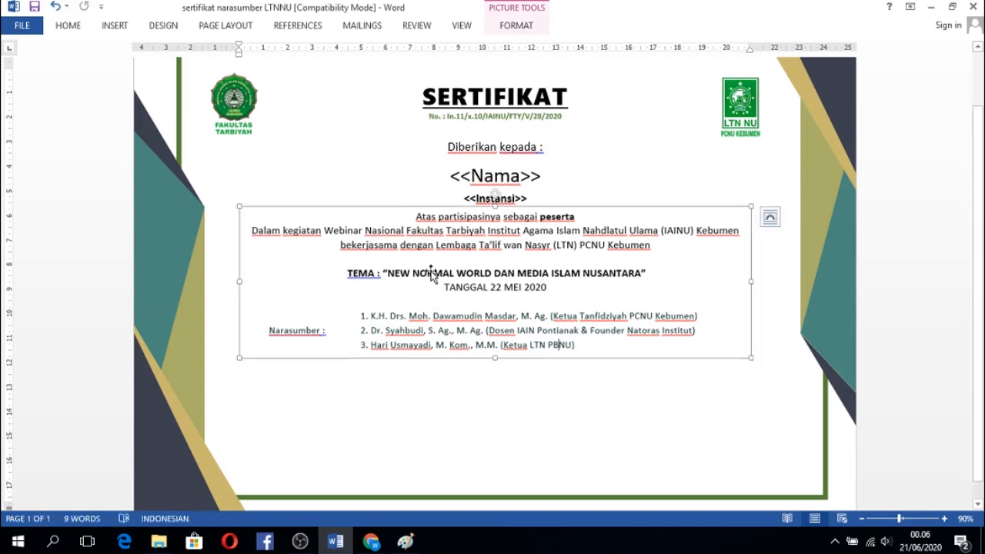
click(508, 29)
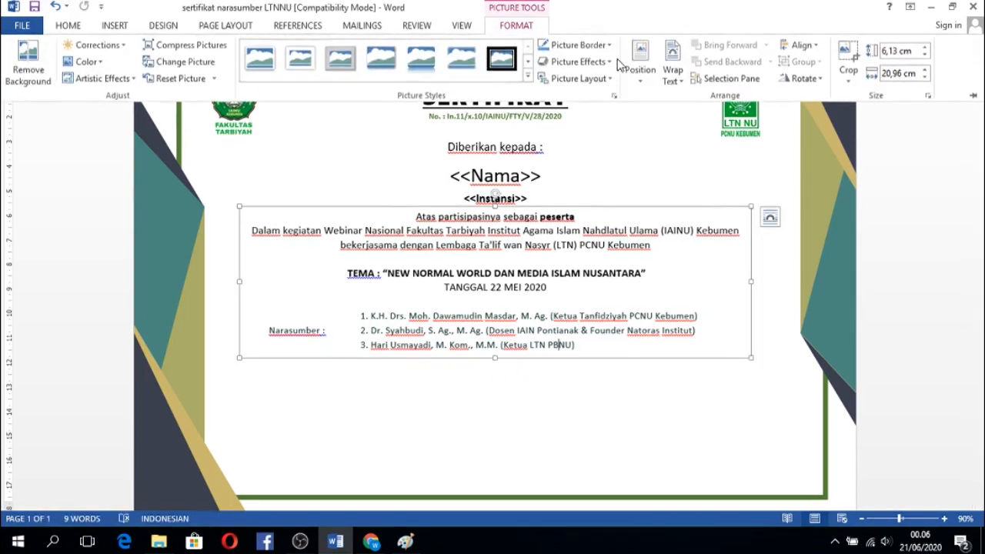
click(673, 73)
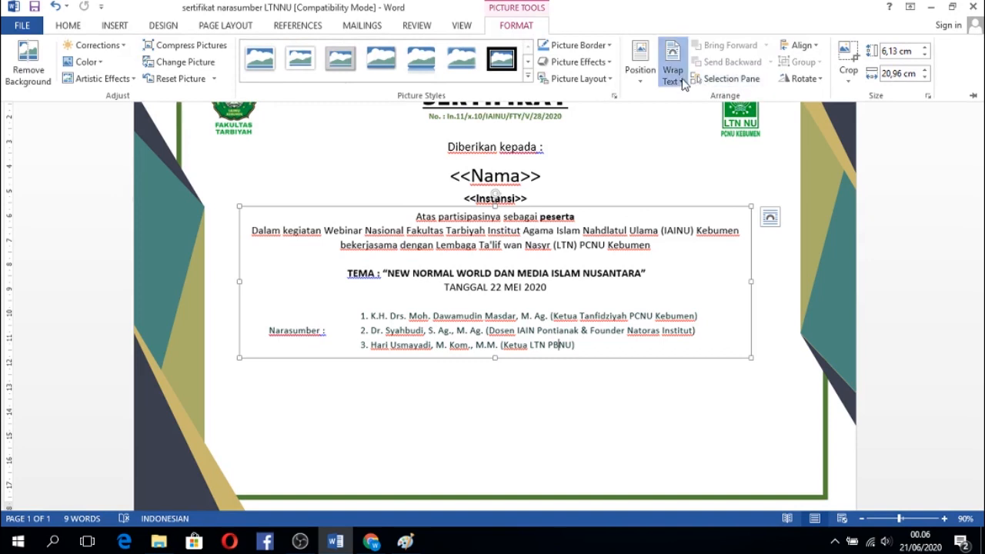
click(700, 185)
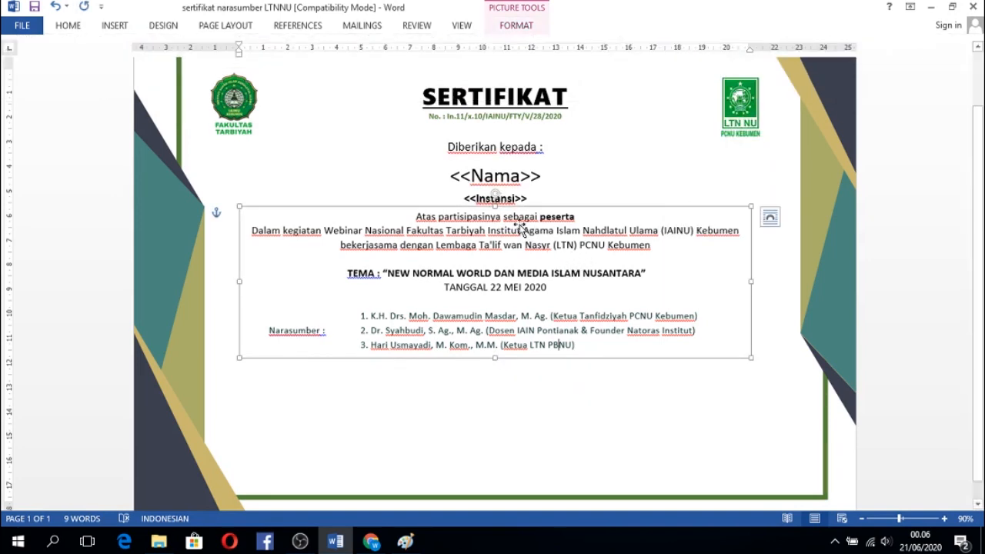
Nudge the body-text picture slightly down to leave a small gap below <<Instansi>>.
key(Down)
key(Down)
key(Down)
key(Down)
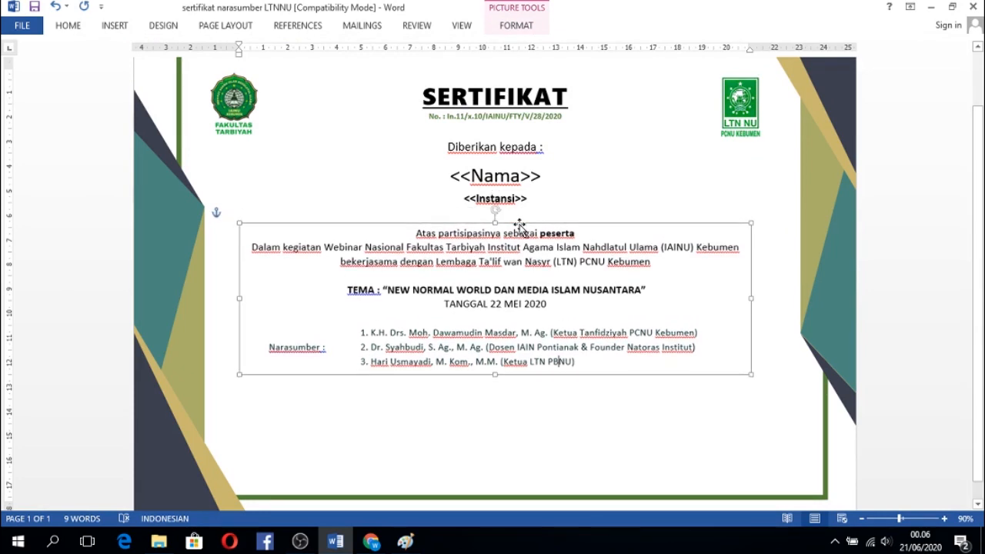
key(Up)
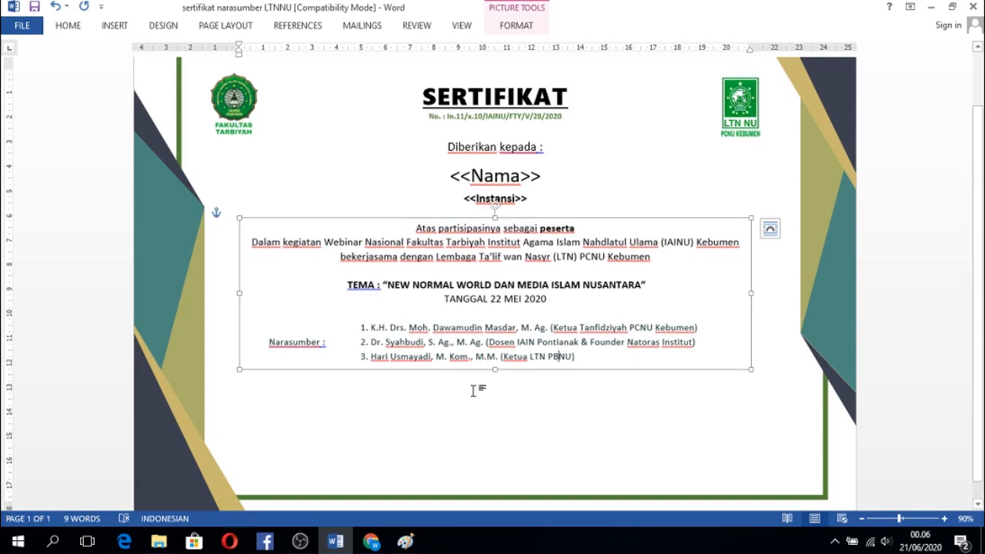
Insert the signature picture 2 from the Documents folder at the empty line below <<Instansi>>.
click(470, 412)
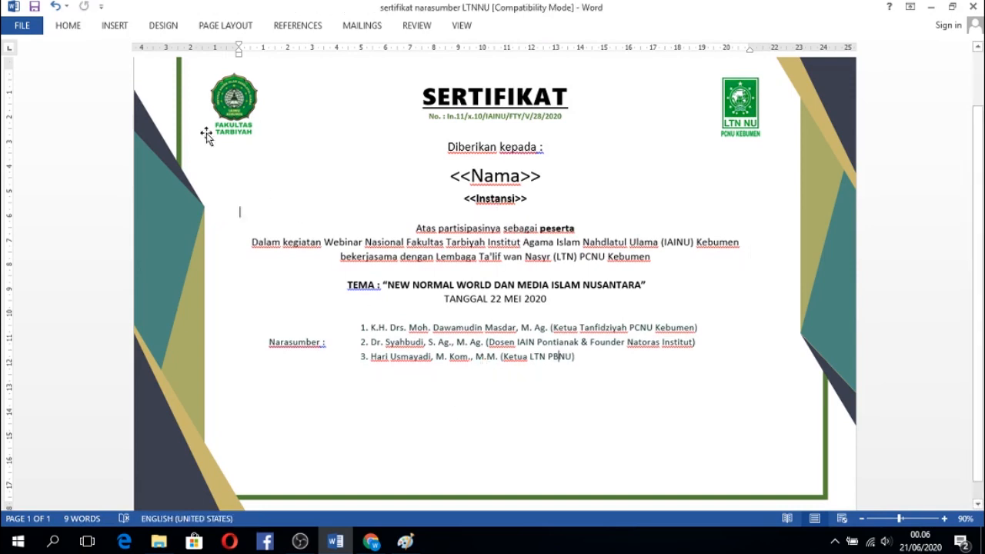
click(114, 26)
click(136, 69)
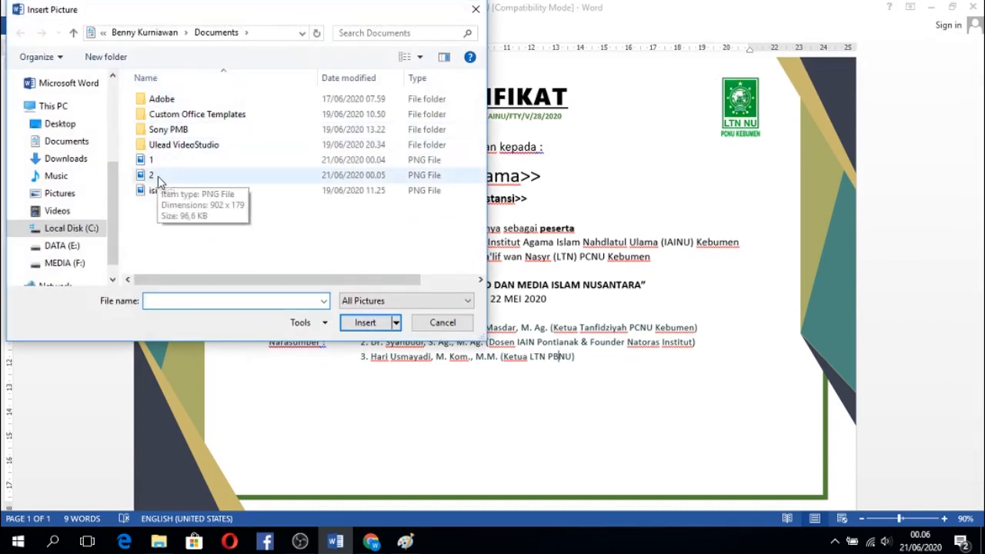
double_click(158, 181)
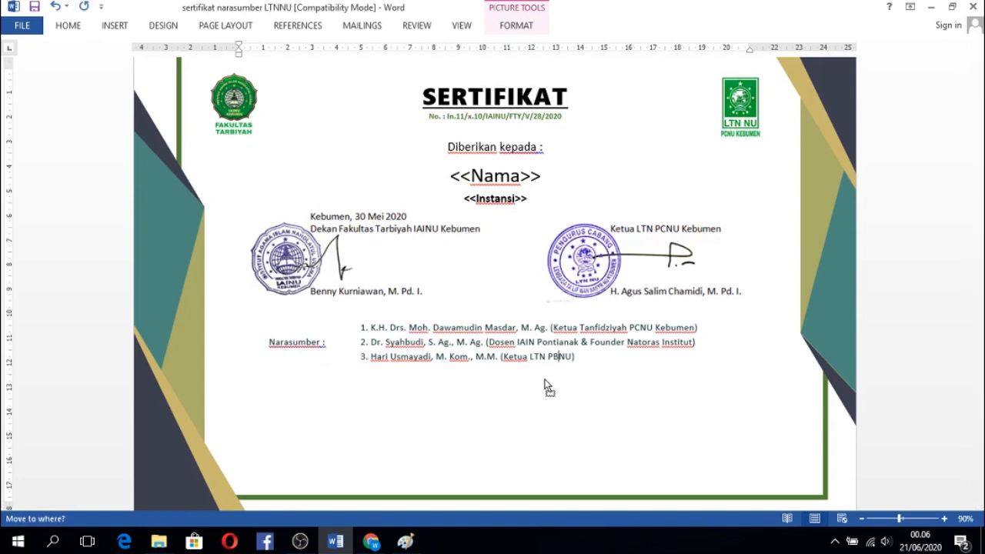
Set the signature picture's text wrapping to Behind Text.
click(521, 25)
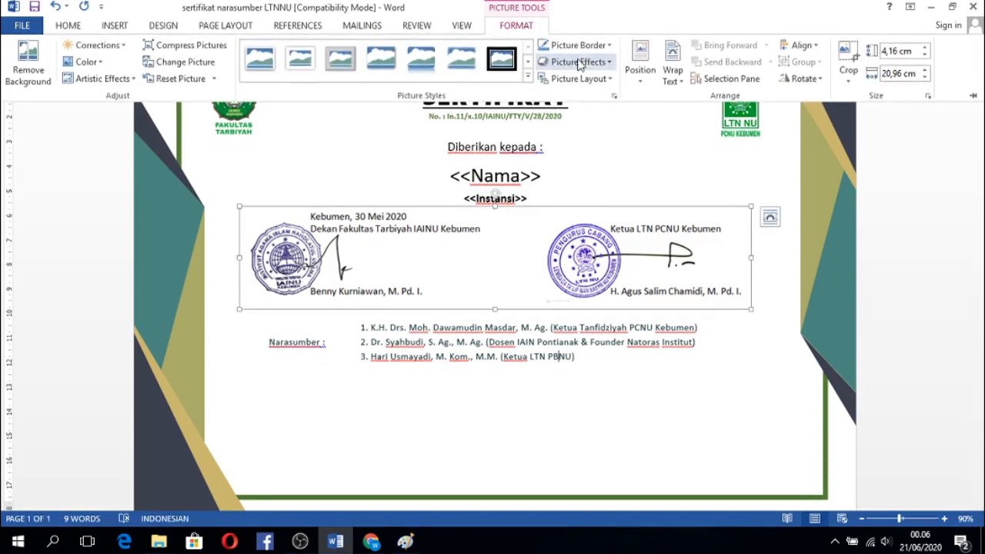
click(680, 84)
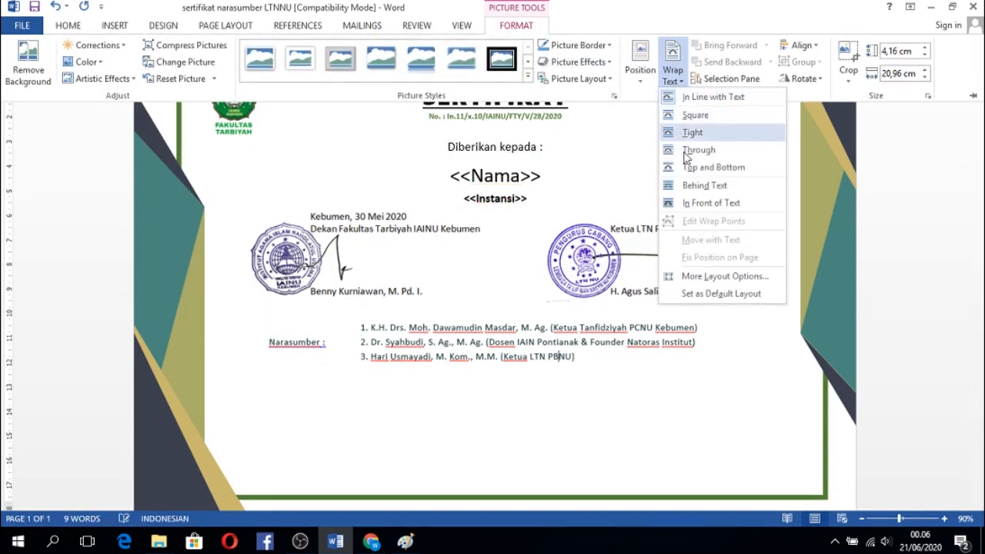
click(695, 186)
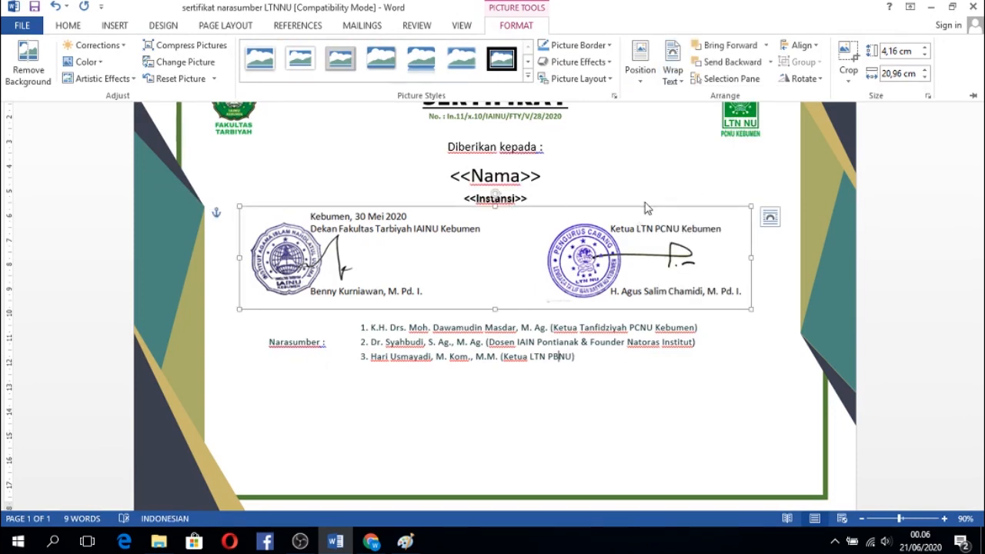
key(ctrl+F1)
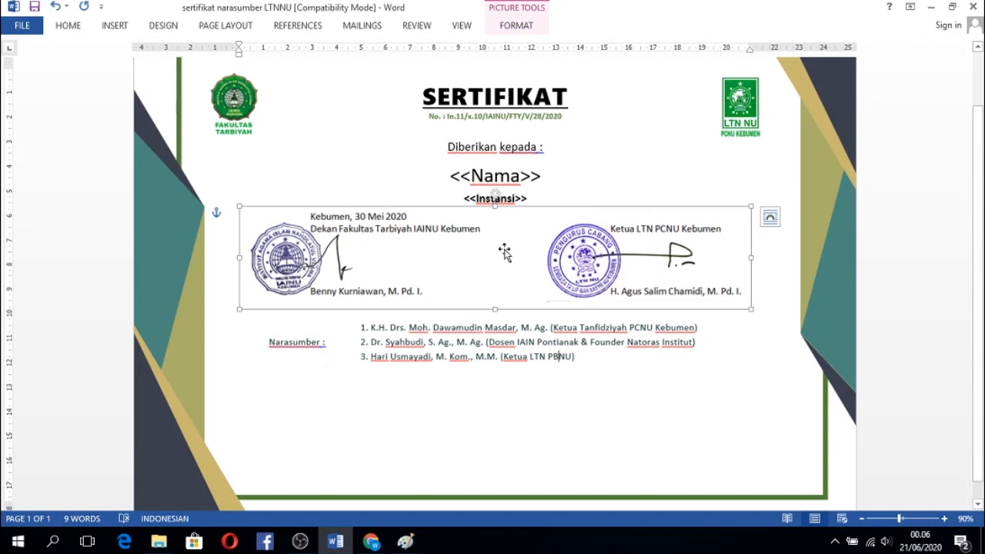
Move the signature picture below the Narasumber list, leaving a small gap and keeping it above the green border.
drag(471, 241, 480, 409)
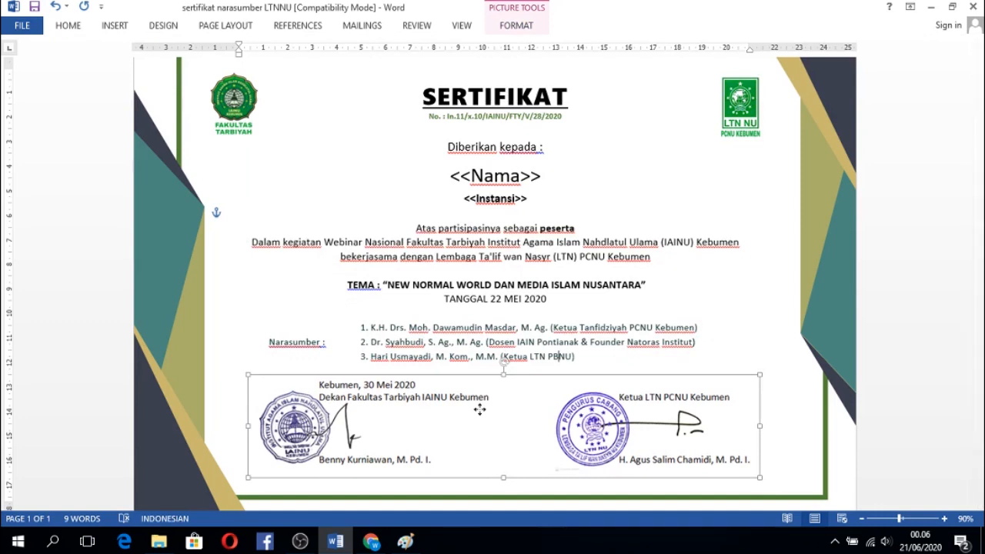
drag(479, 410, 479, 414)
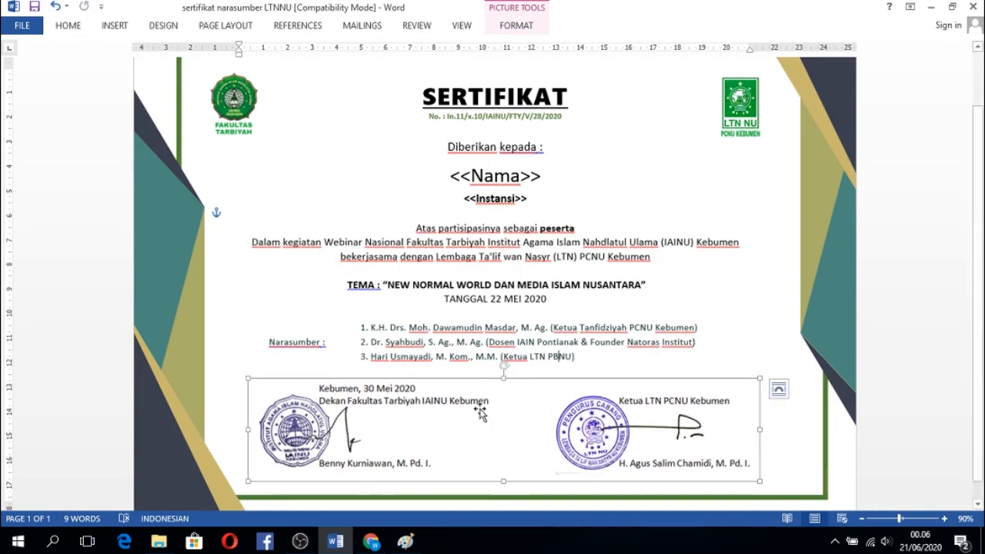
click(888, 161)
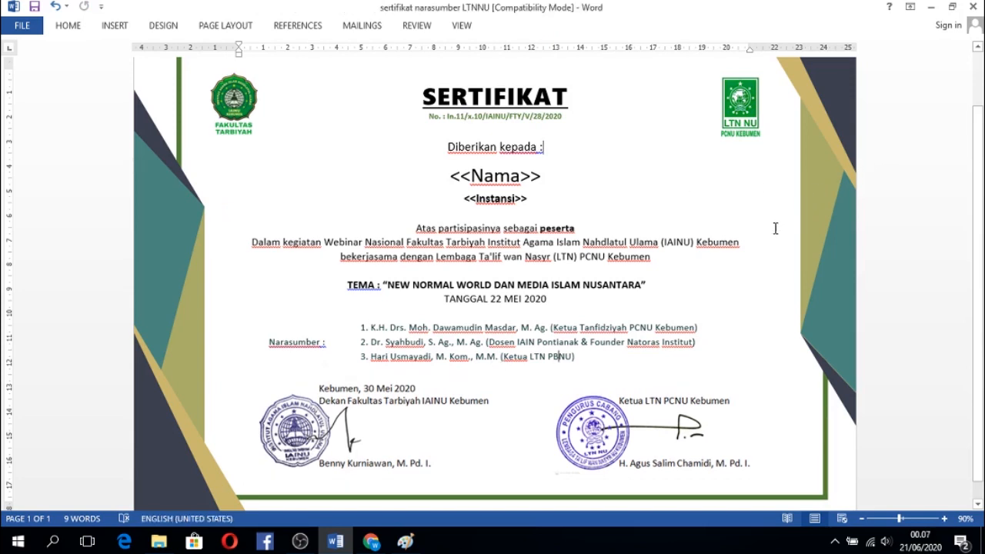
mouse_move(980, 211)
mouse_down()
mouse_move(981, 228)
mouse_move(981, 151)
mouse_up()
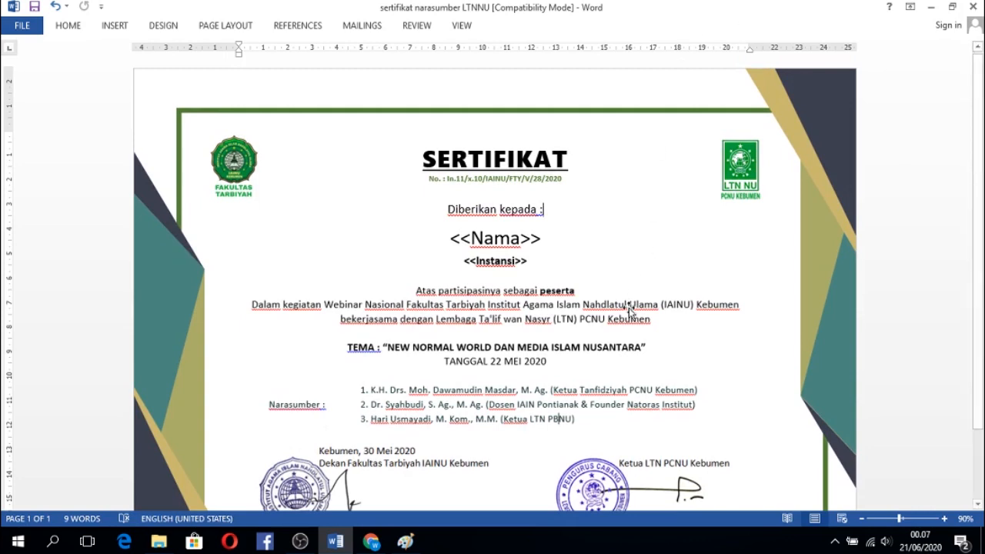
Switch to Chrome and go back from the sertifikat webinar LTNNU document to the blank untitled document.
mouse_move(382, 545)
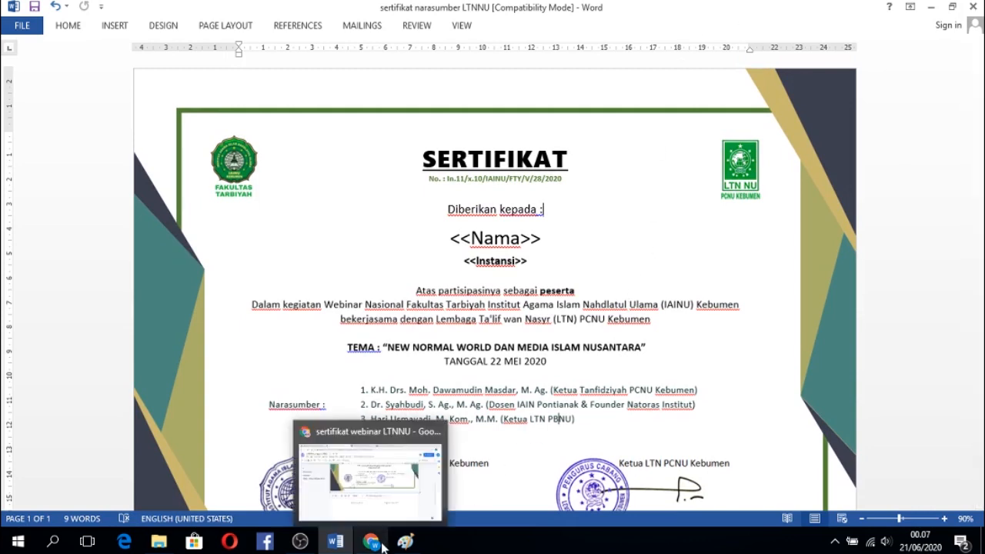
click(383, 546)
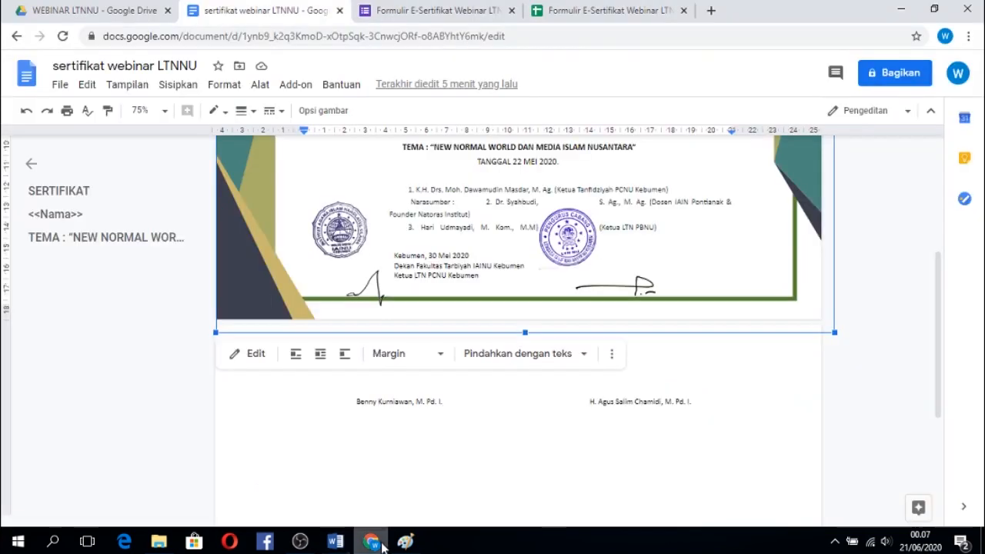
click(18, 36)
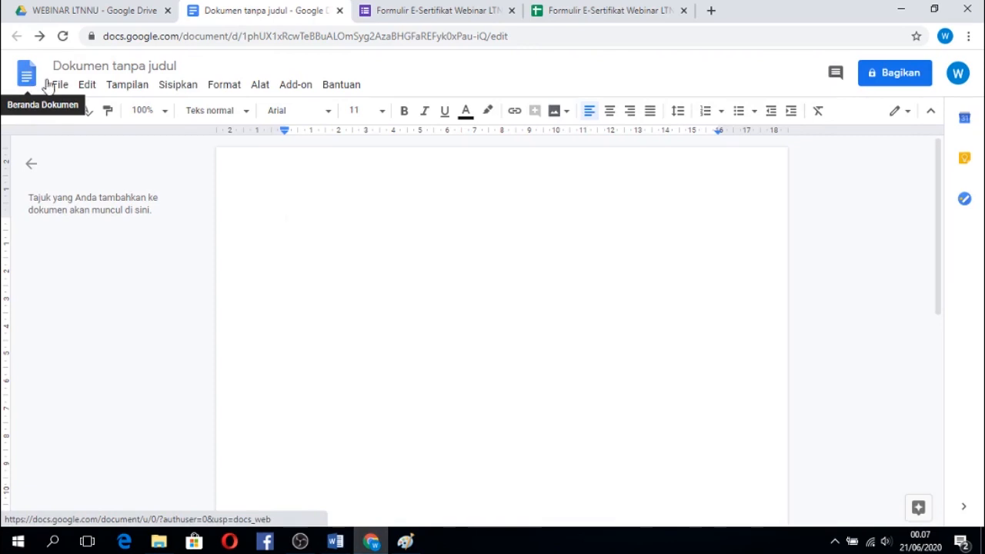
Upload sertifikat webinar LTNNU2 from the WEBINAR LTNU folder, open it in Google Docs and view it at 75% zoom.
click(59, 86)
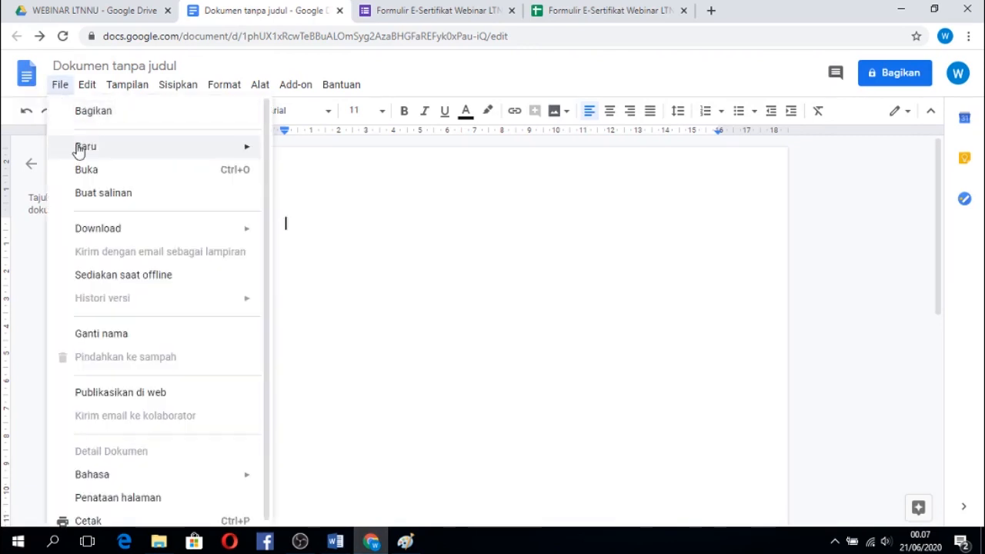
click(87, 170)
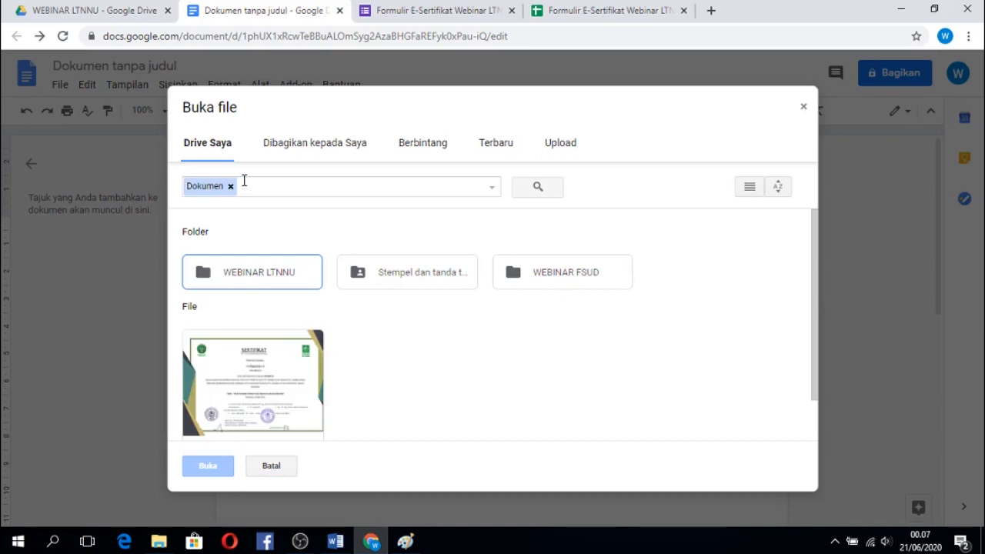
click(569, 149)
click(516, 326)
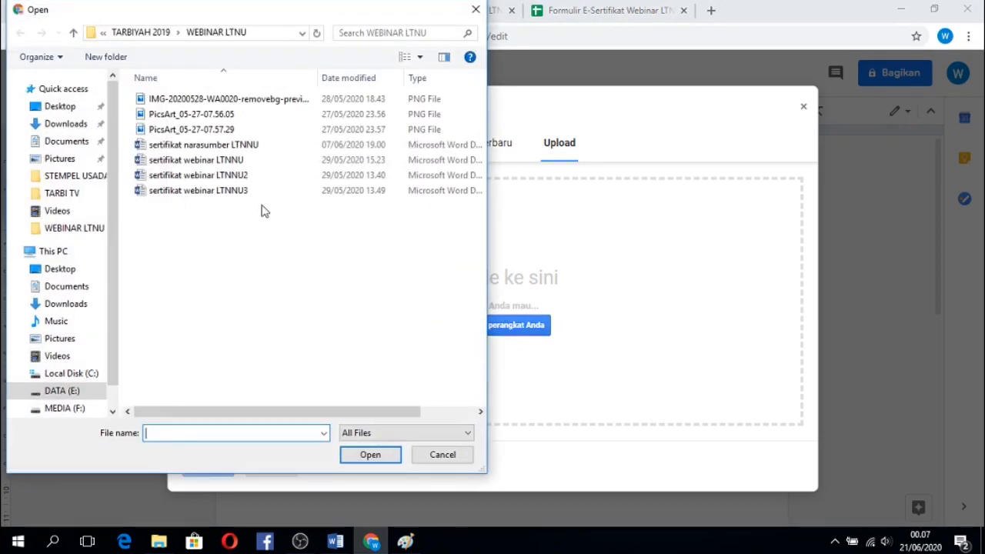
double_click(231, 177)
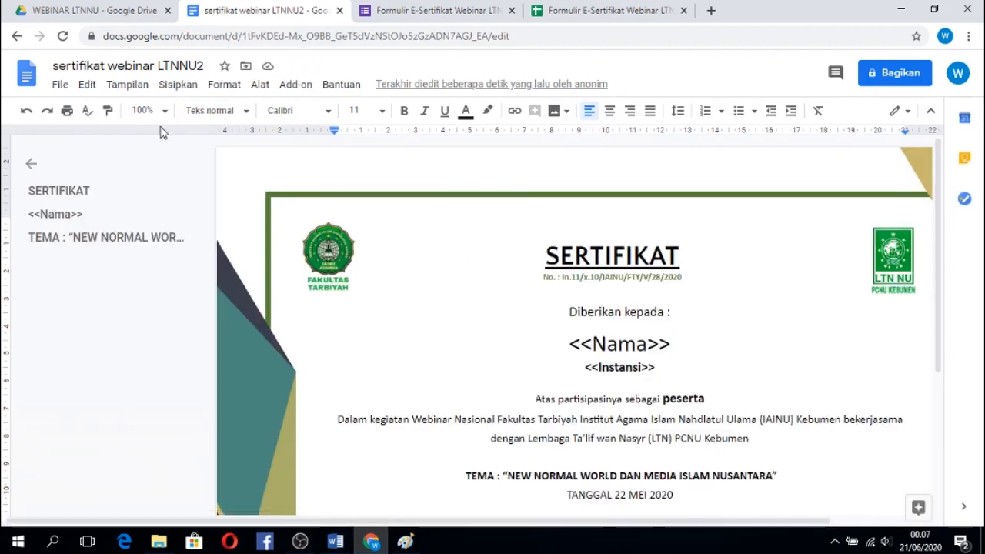
click(163, 112)
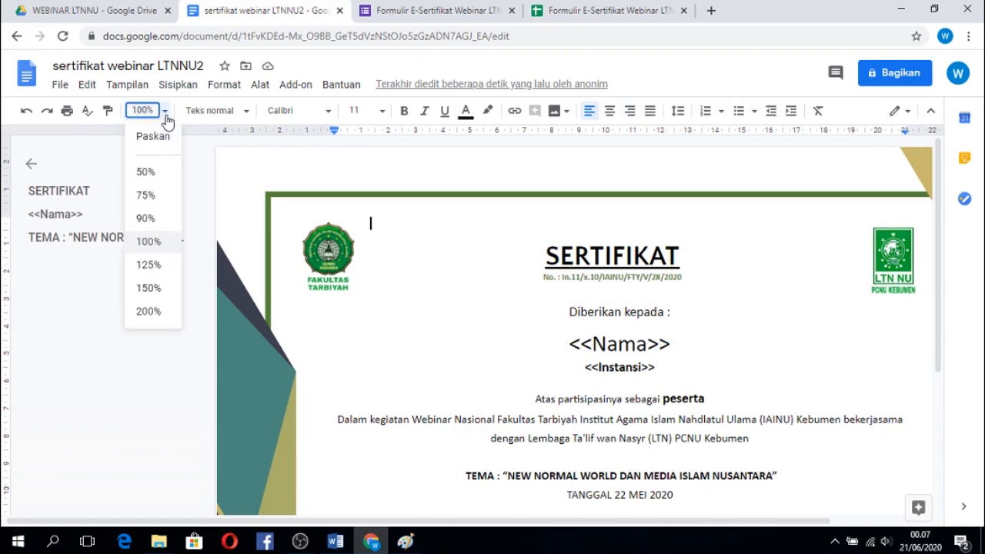
click(146, 196)
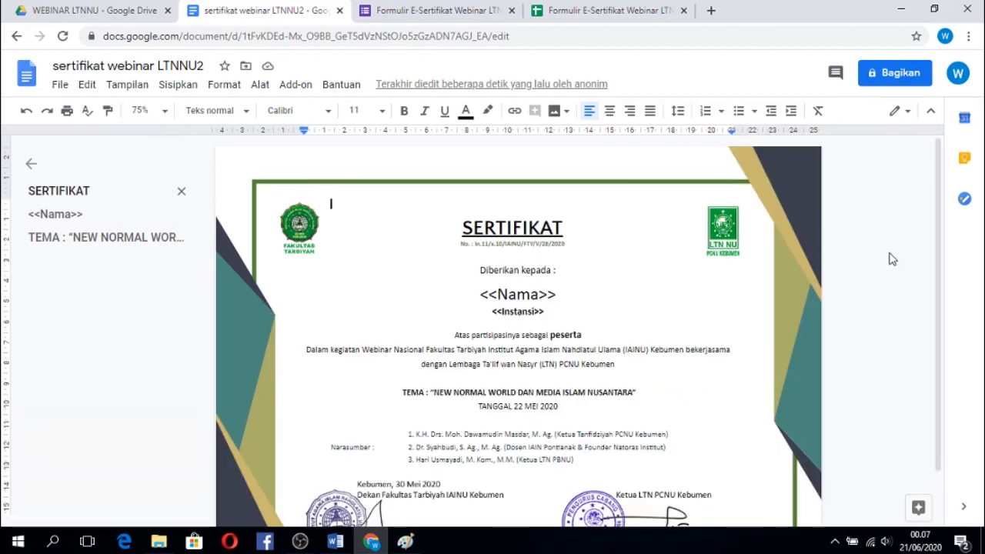
drag(939, 233, 938, 316)
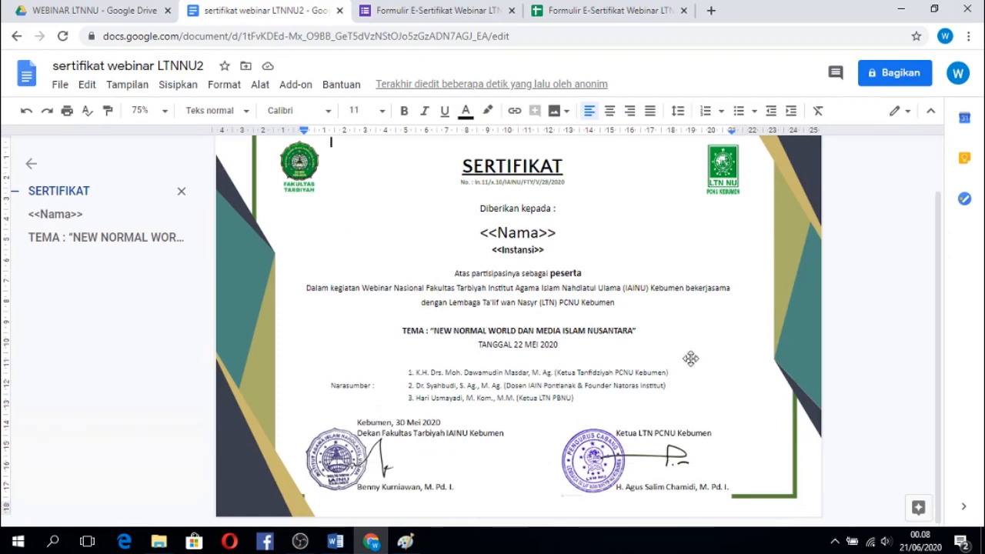
Try to move the signature picture slightly up, and return to the blank untitled document.
click(557, 441)
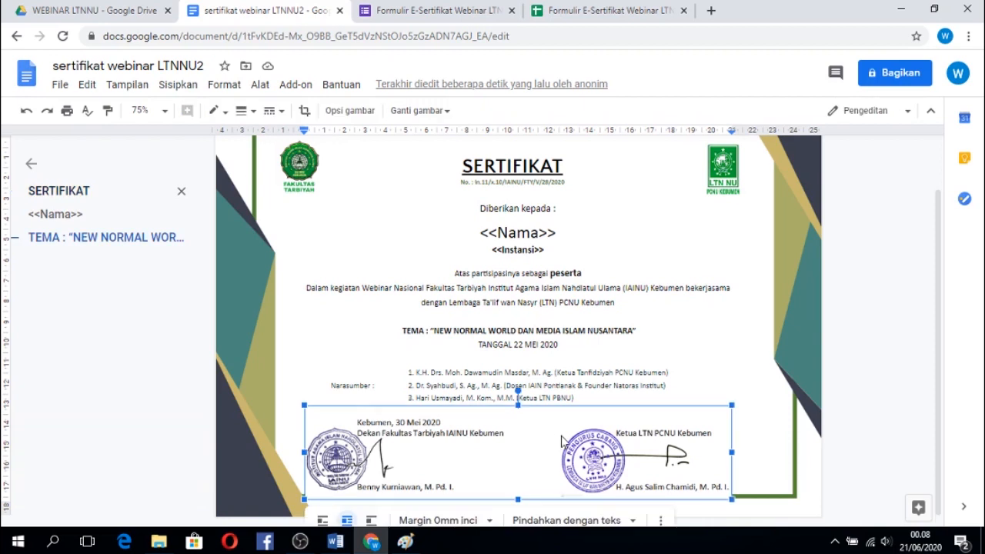
key(Up)
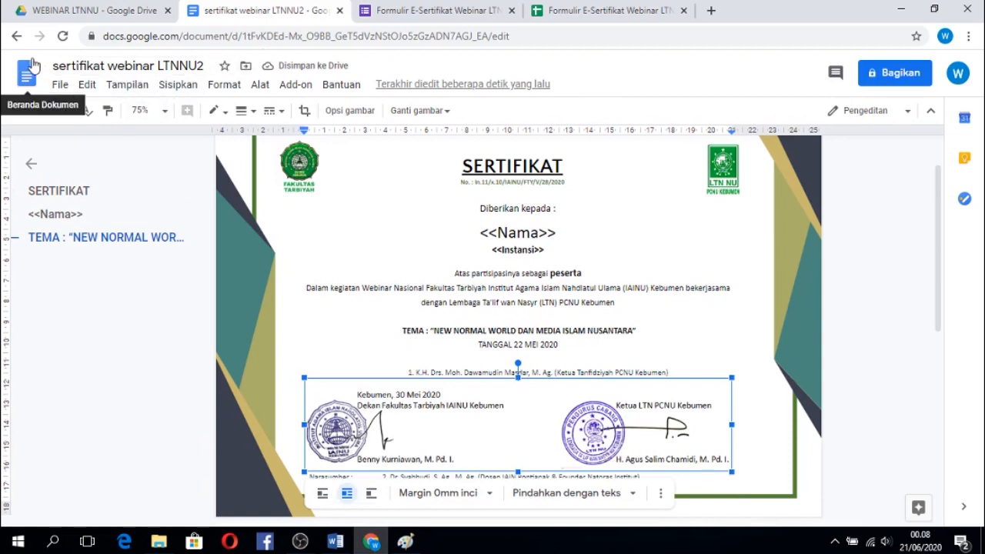
click(59, 85)
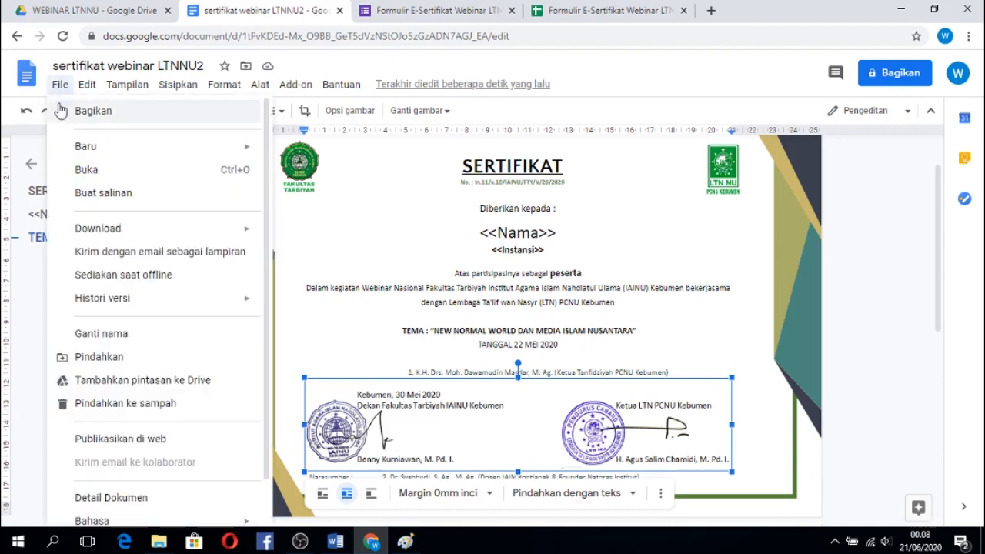
click(26, 110)
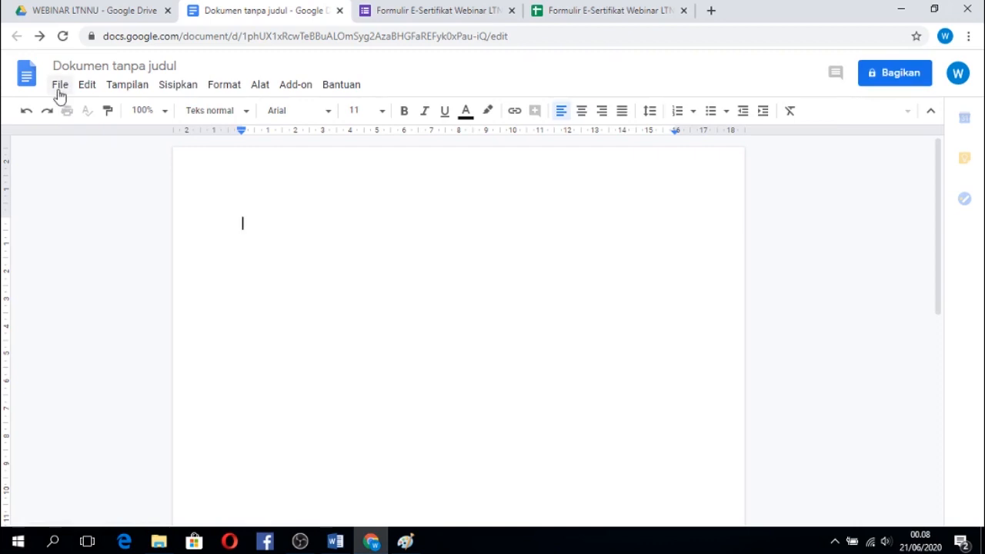
Upload sertifikat webinar LTNNU3 from the WEBINAR LTNU folder and open it in Google Docs.
click(60, 86)
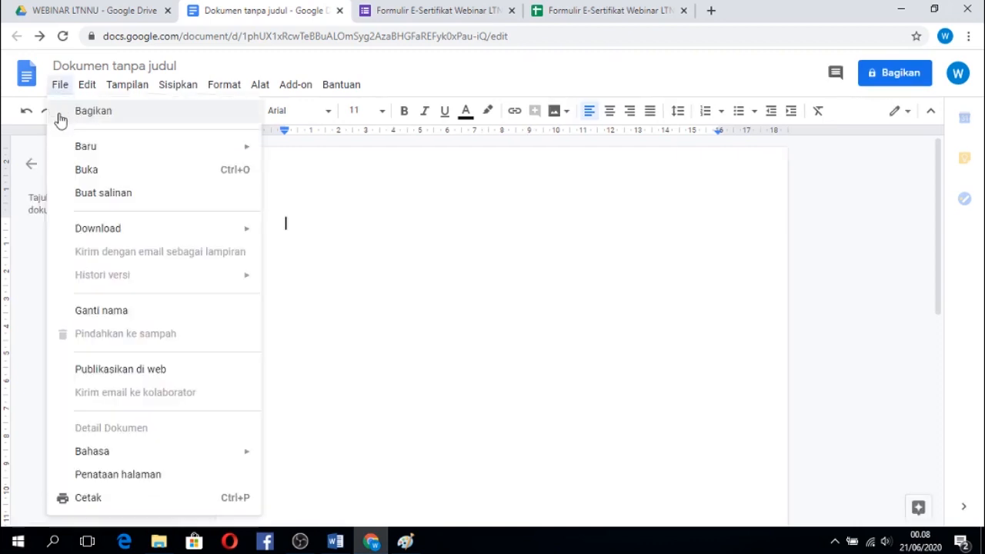
click(77, 170)
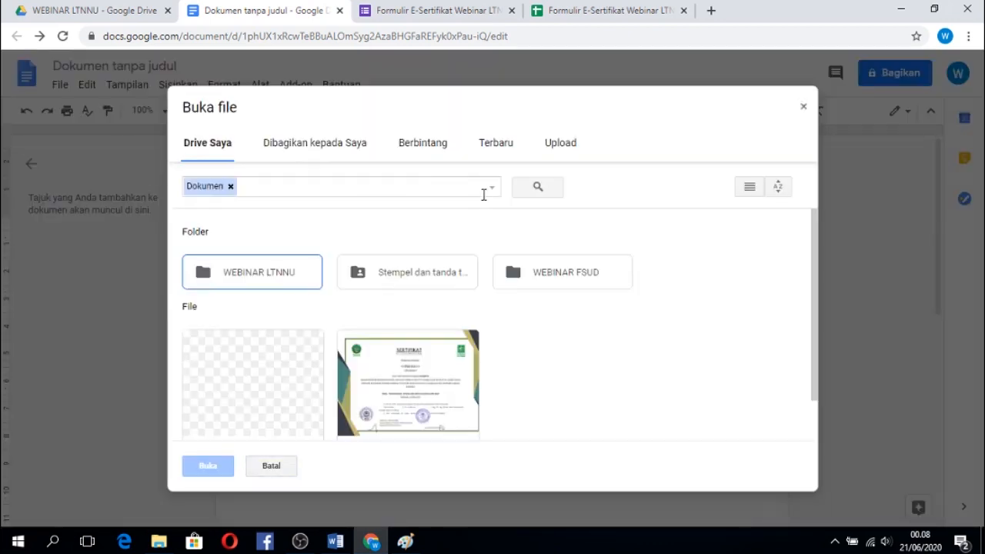
click(556, 145)
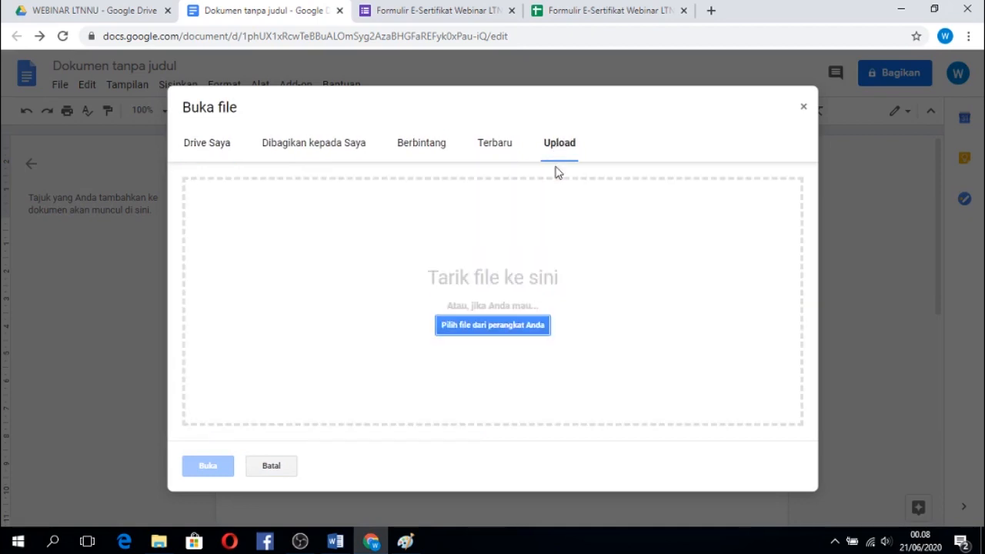
click(507, 332)
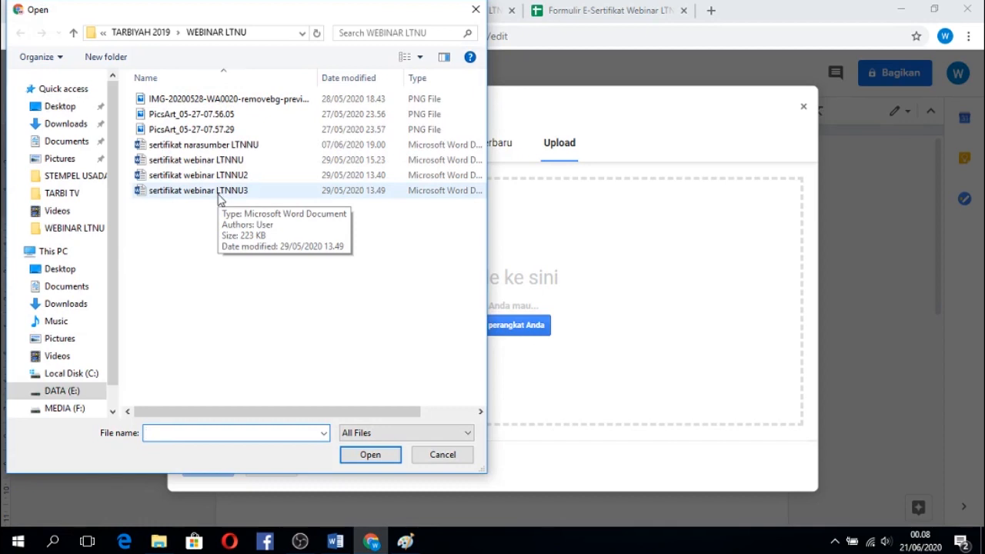
double_click(220, 197)
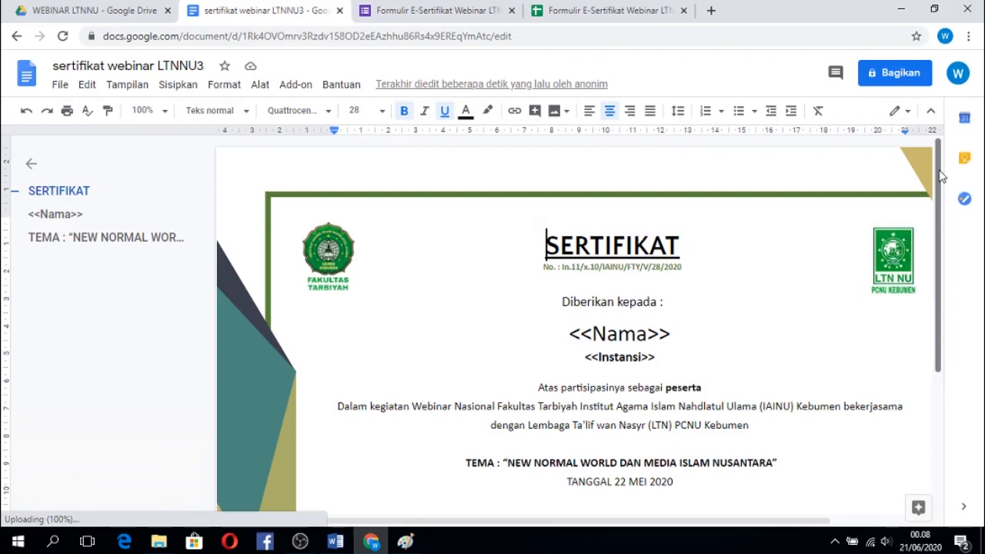
Set the zoom to 75% and check the certificate's layout down to the signatures and lower border.
drag(940, 176, 956, 323)
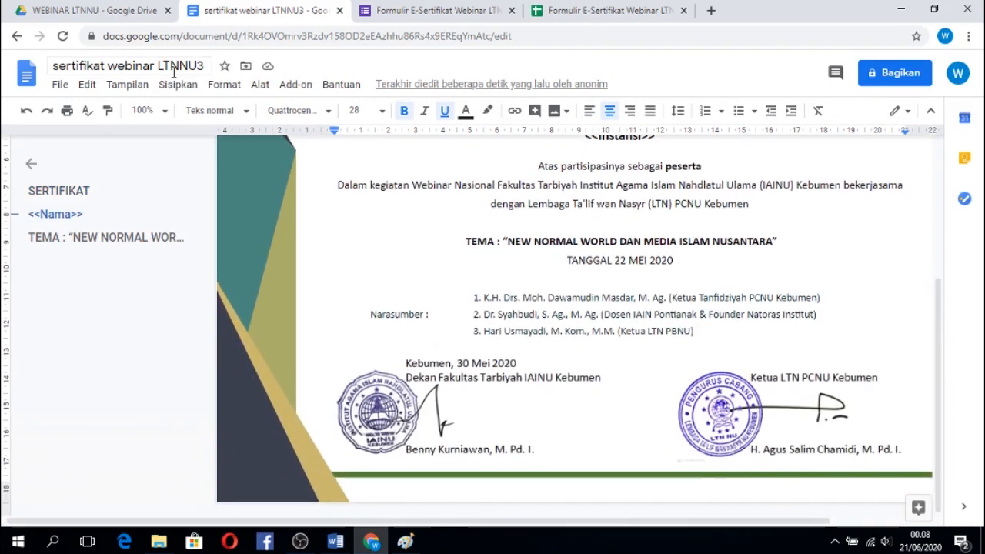
click(161, 112)
click(152, 195)
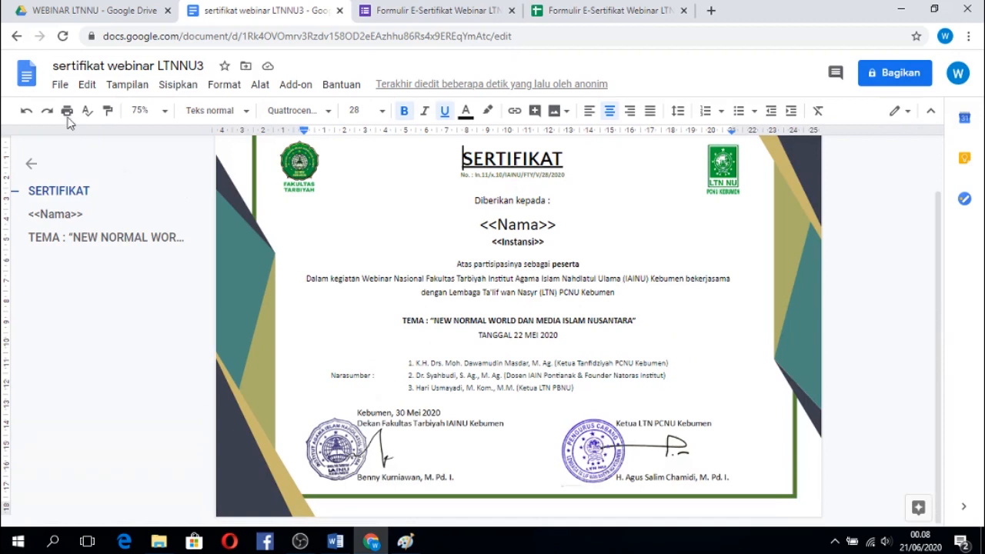
mouse_move(938, 300)
mouse_down()
mouse_move(938, 266)
mouse_move(937, 315)
mouse_up()
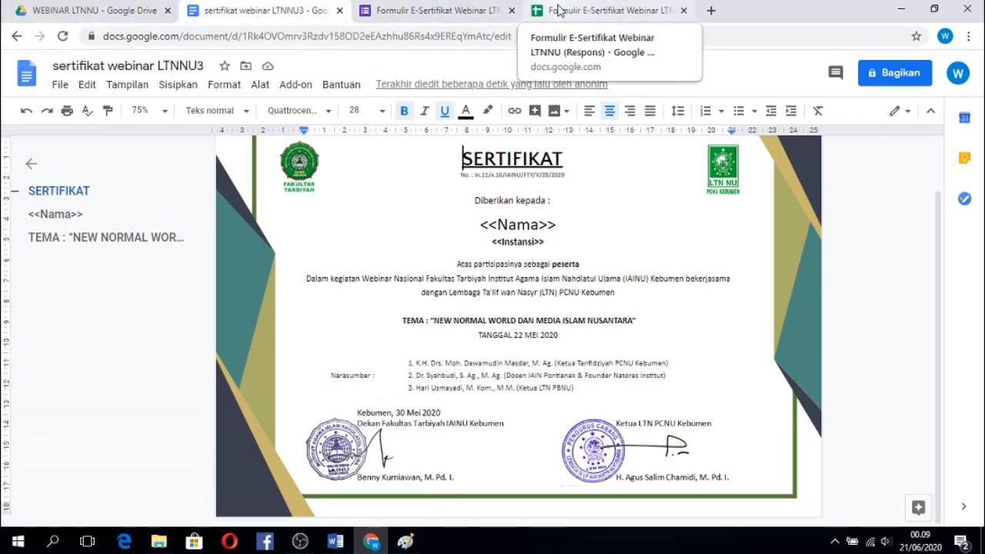
Check the column headers in the form response spreadsheet and return to the WEBINAR LTNNU folder in Drive.
click(559, 10)
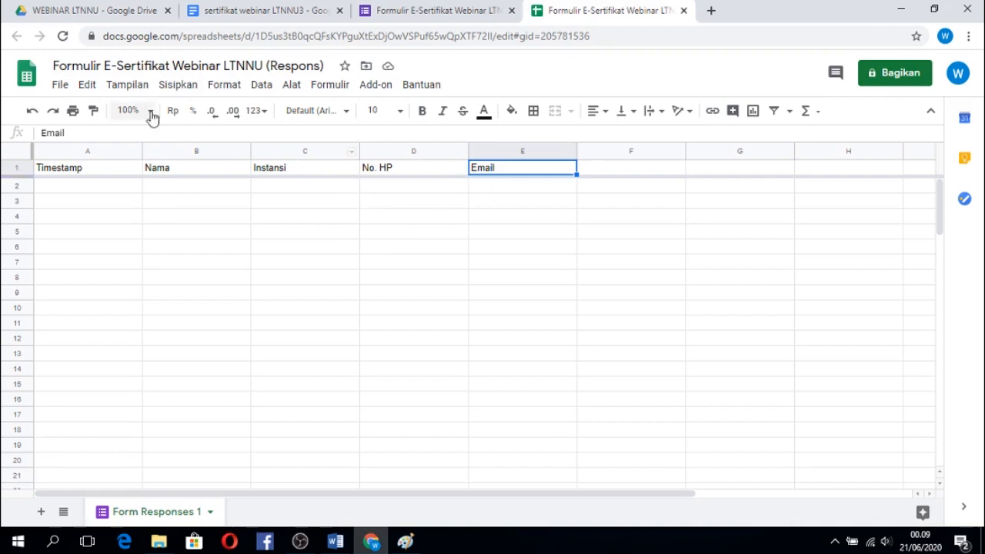
click(107, 13)
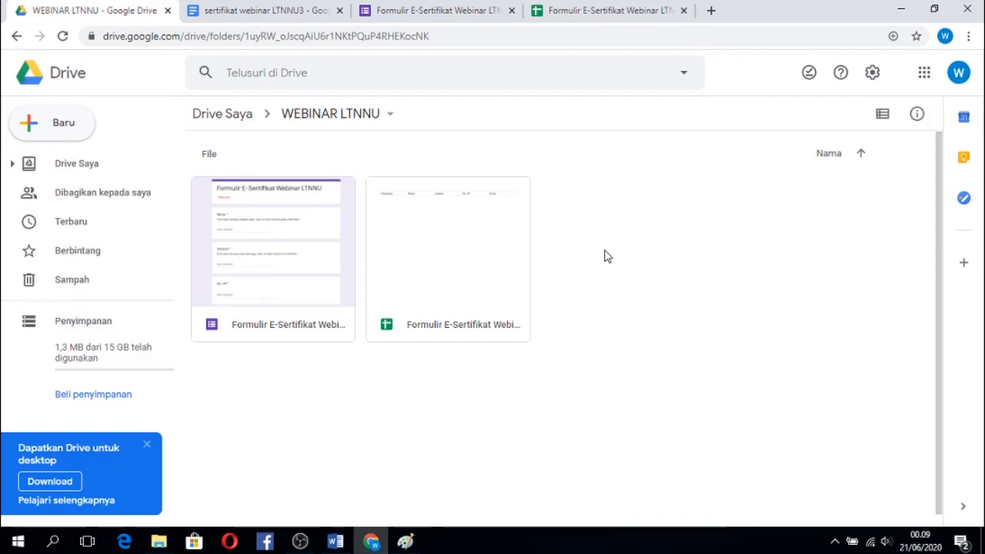
Create a folder named REKAP SERTIFIKAT inside the WEBINAR LTNNU folder.
click(73, 124)
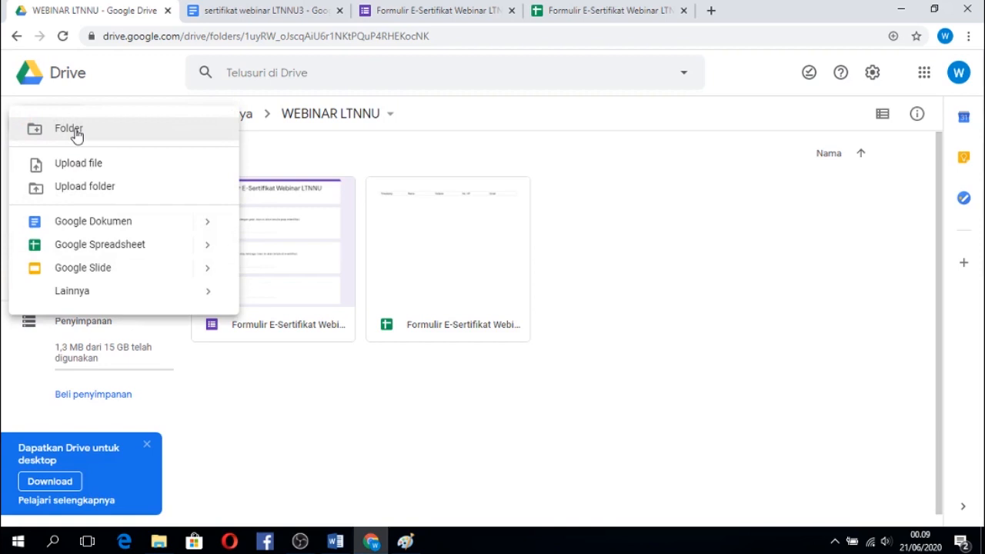
click(77, 136)
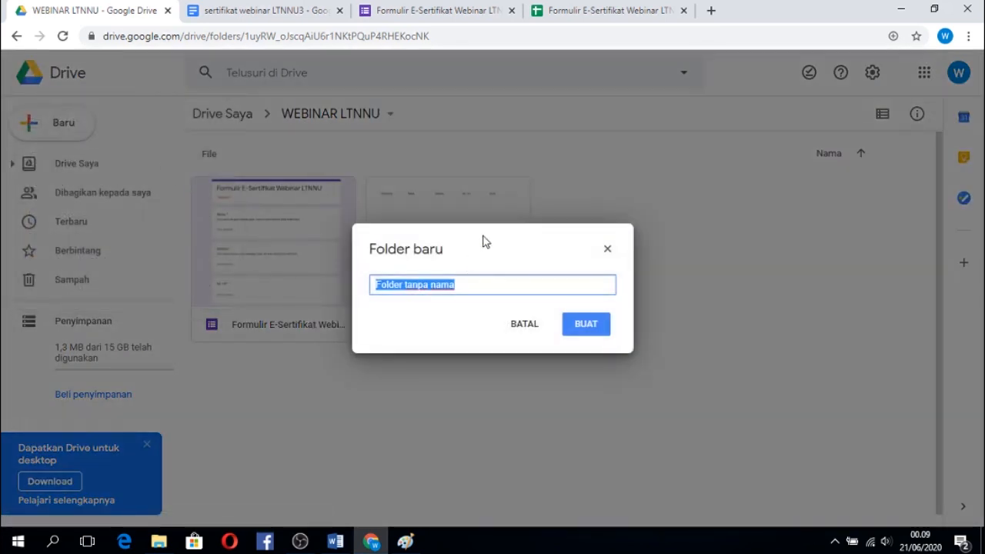
text(R)
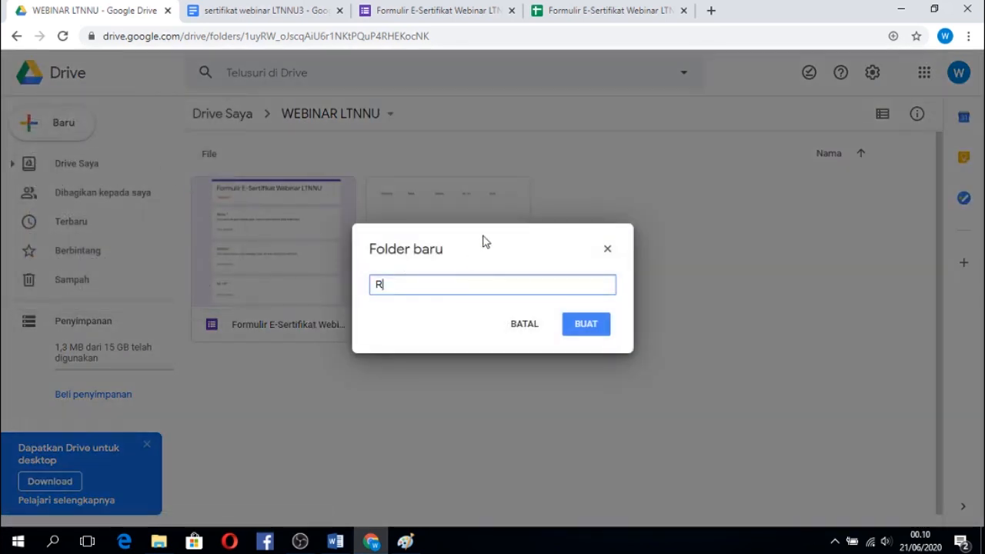
text(EKAP SERTIFIKAT)
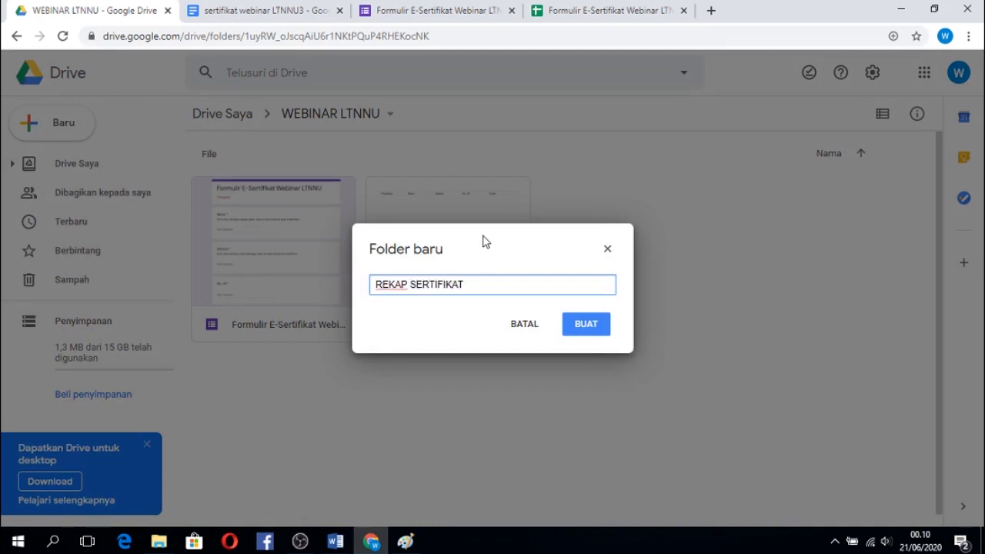
click(585, 326)
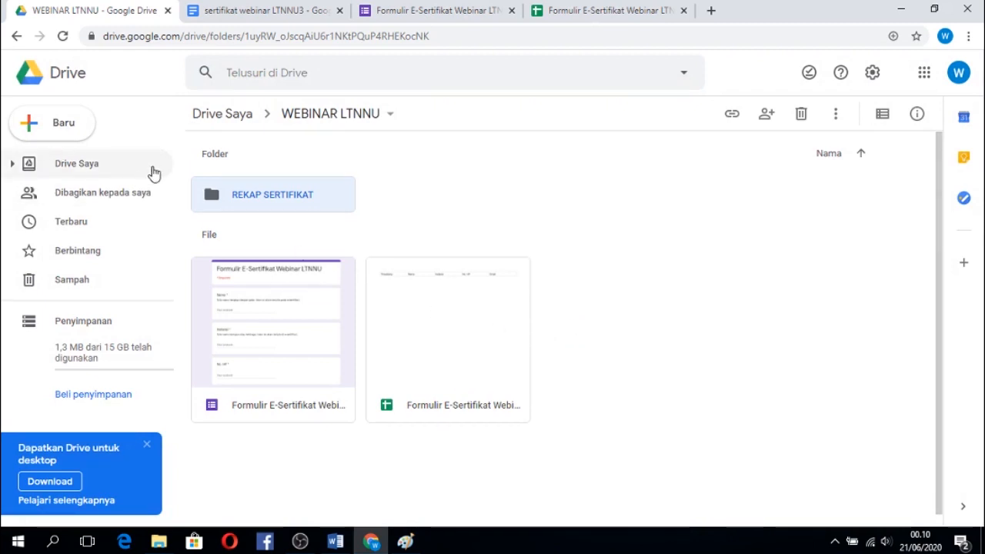
Open the add-on marketplace from the form response spreadsheet and search it for autocrat.
click(567, 11)
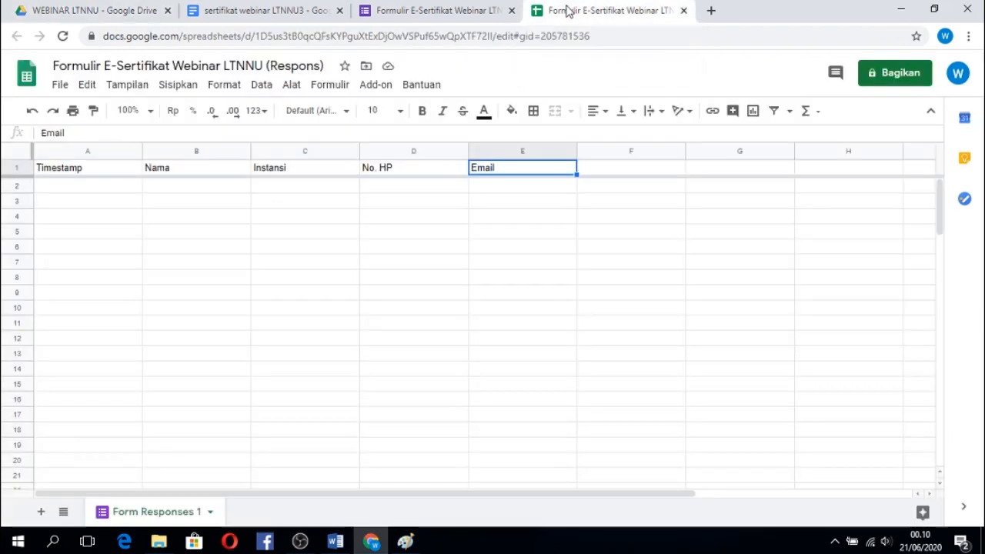
click(510, 308)
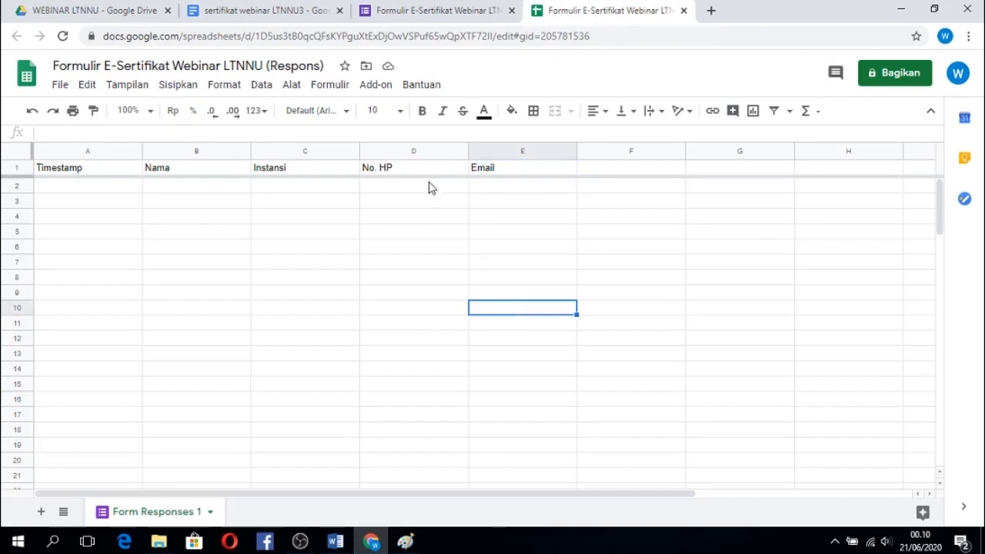
click(380, 87)
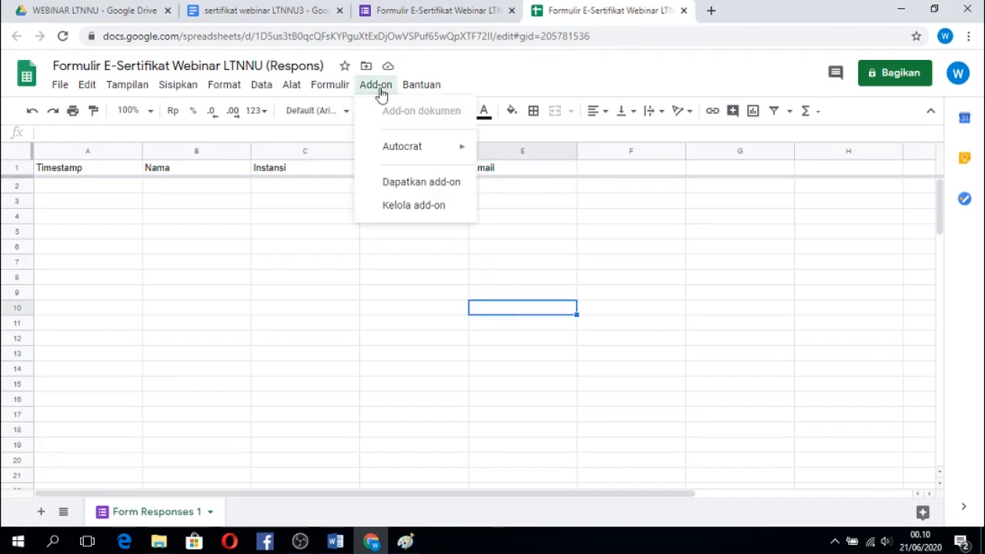
click(402, 184)
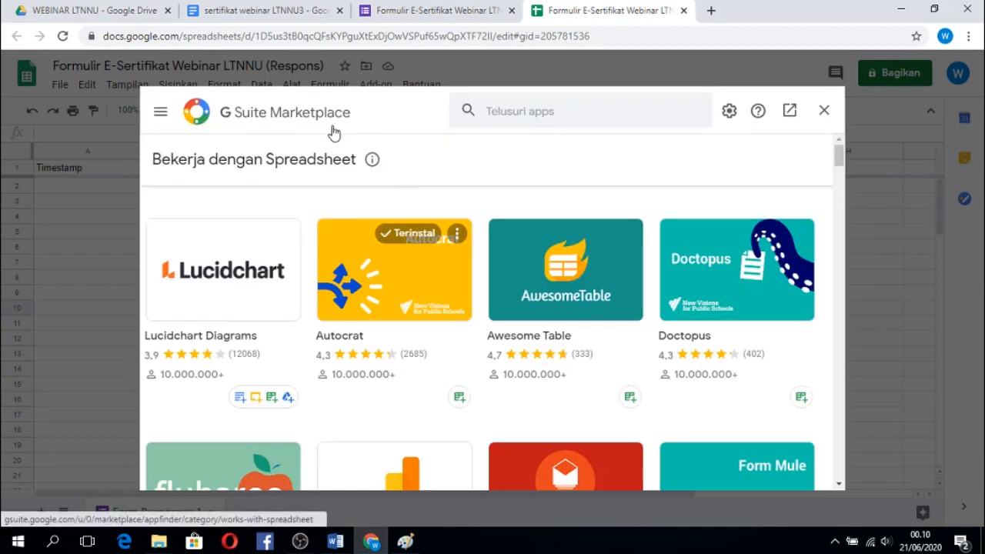
click(501, 111)
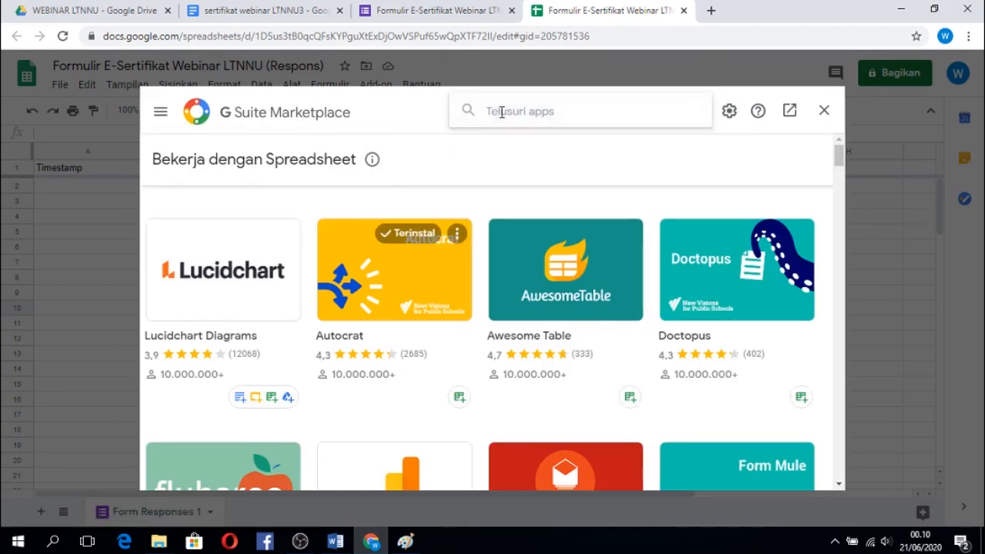
text(au)
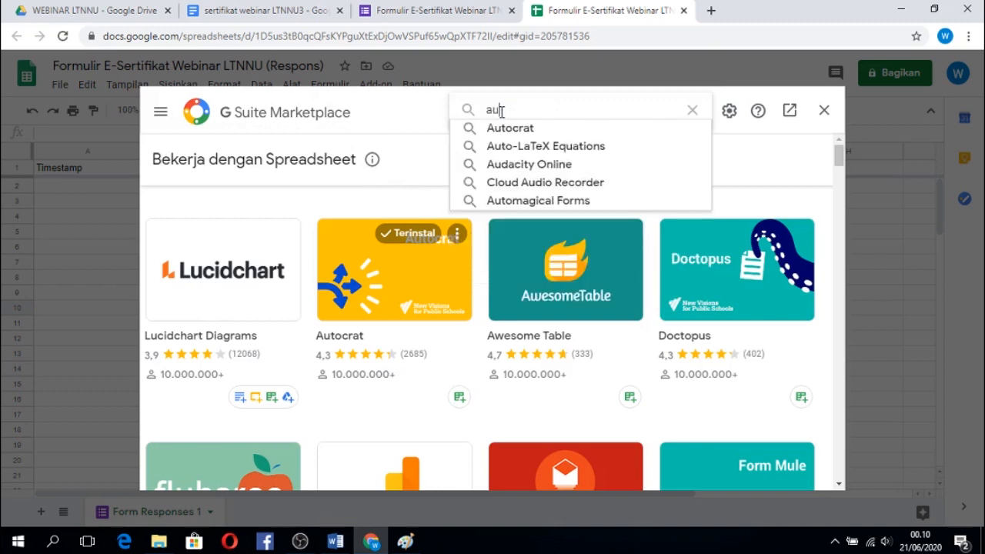
text(to)
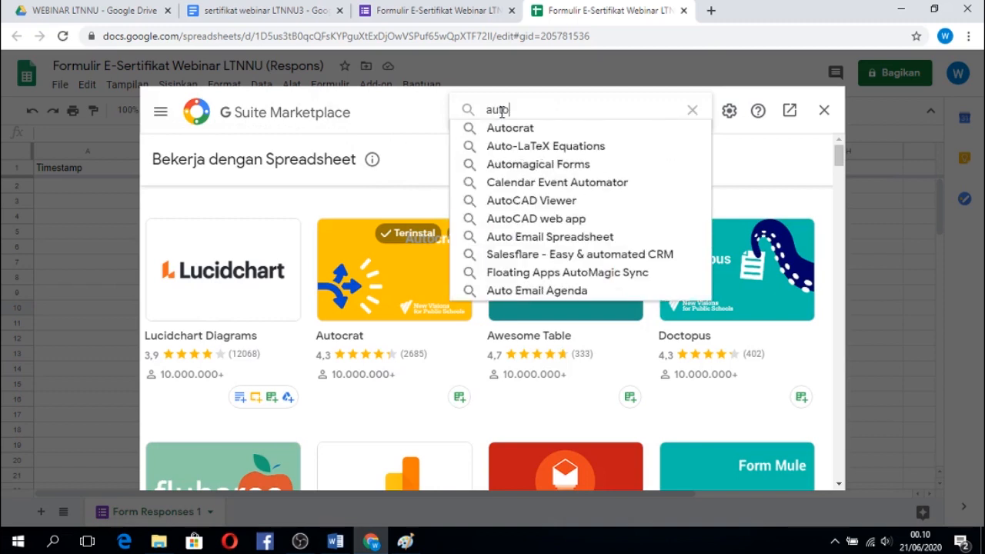
text(cra)
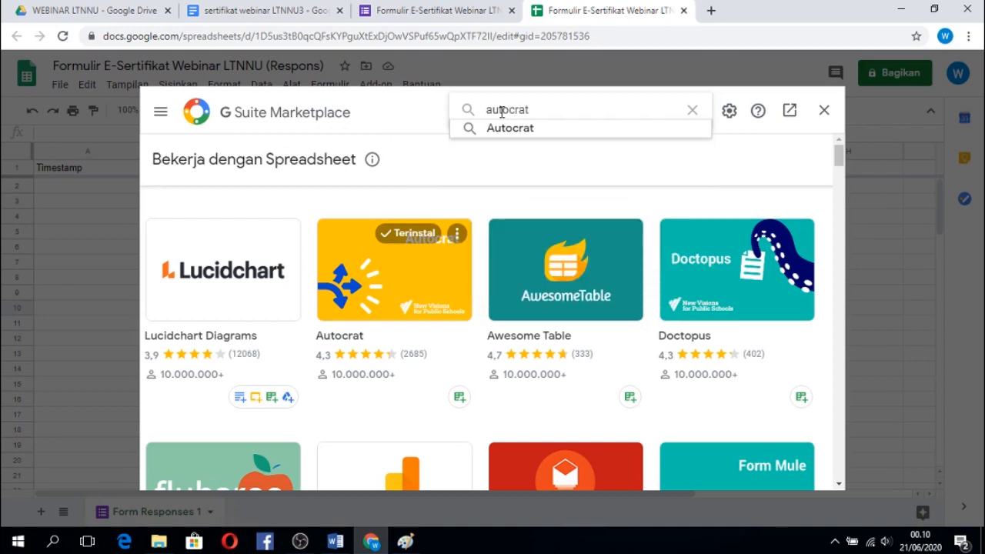
text(t)
key(Return)
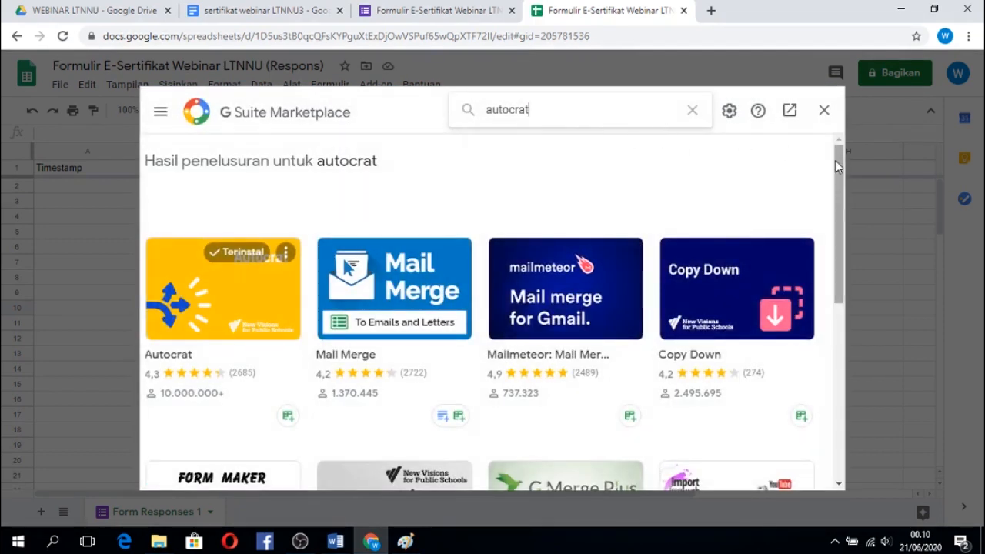
Look through the search results, view the Autocrat add-on's details page, and close the marketplace.
mouse_move(839, 161)
mouse_down()
mouse_move(860, 353)
mouse_move(841, 160)
mouse_up()
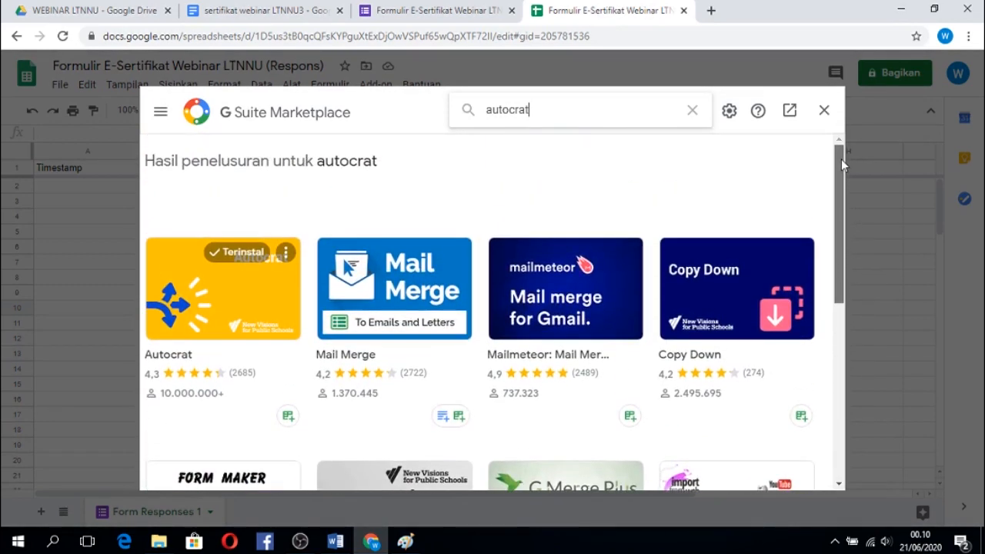
scroll(841, 167, down, 1)
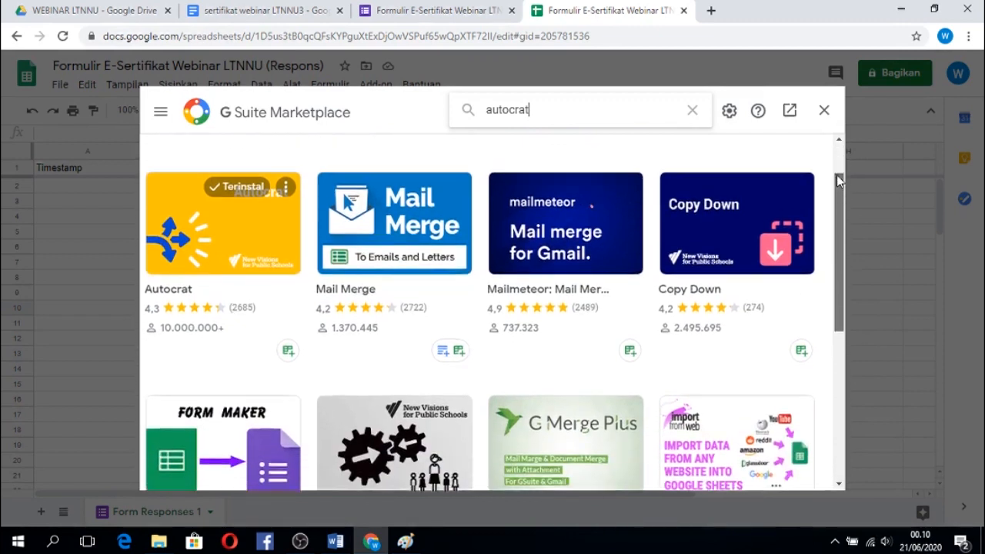
scroll(837, 169, up, 1)
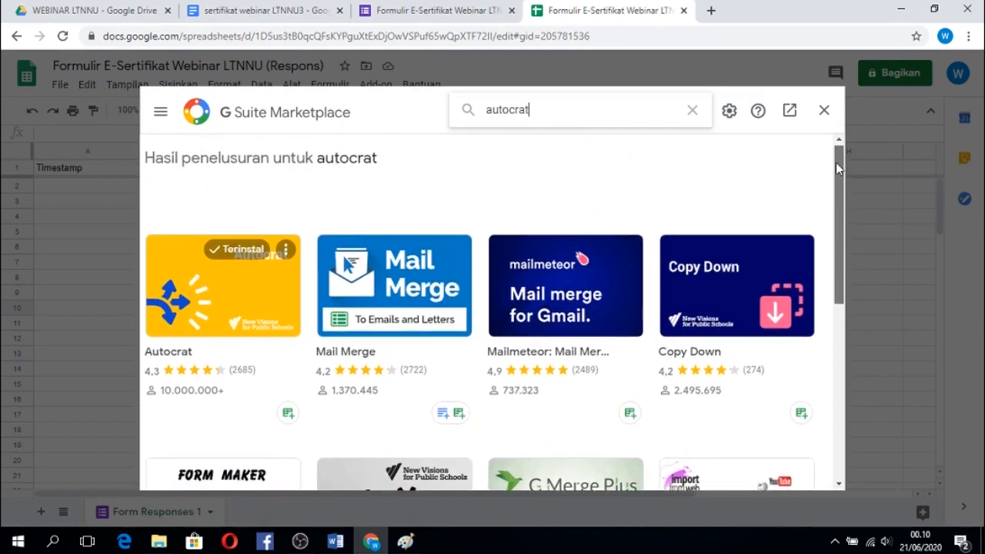
click(181, 354)
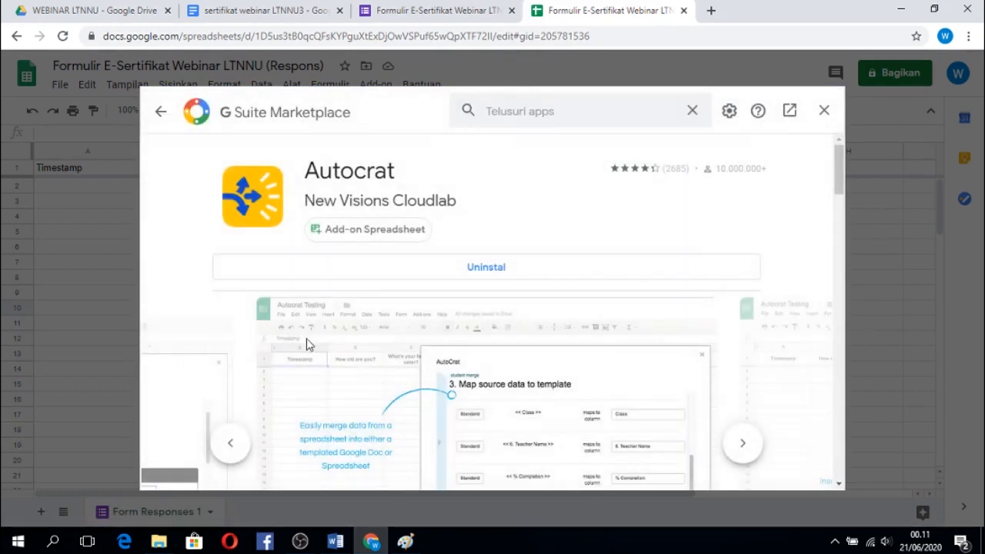
mouse_move(836, 177)
mouse_down()
mouse_move(840, 229)
mouse_move(840, 166)
mouse_up()
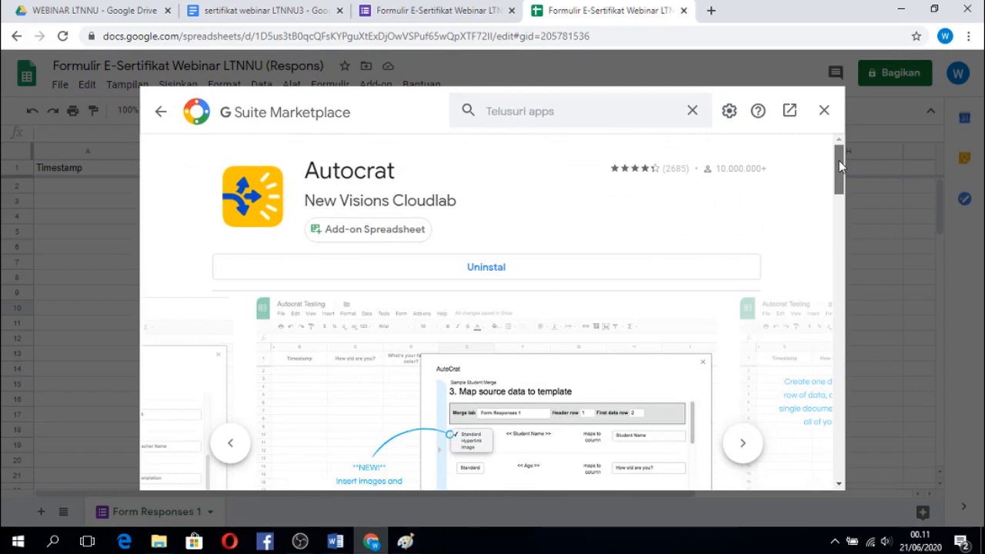
mouse_move(839, 165)
mouse_down()
mouse_move(834, 294)
mouse_move(830, 154)
mouse_up()
click(822, 114)
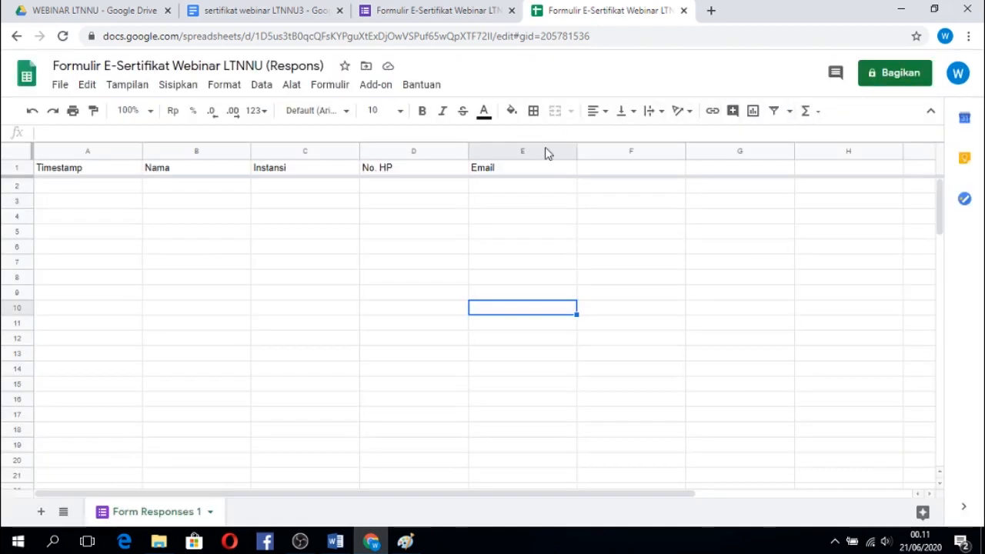
Launch the Autocrat add-on in the form response spreadsheet.
click(428, 222)
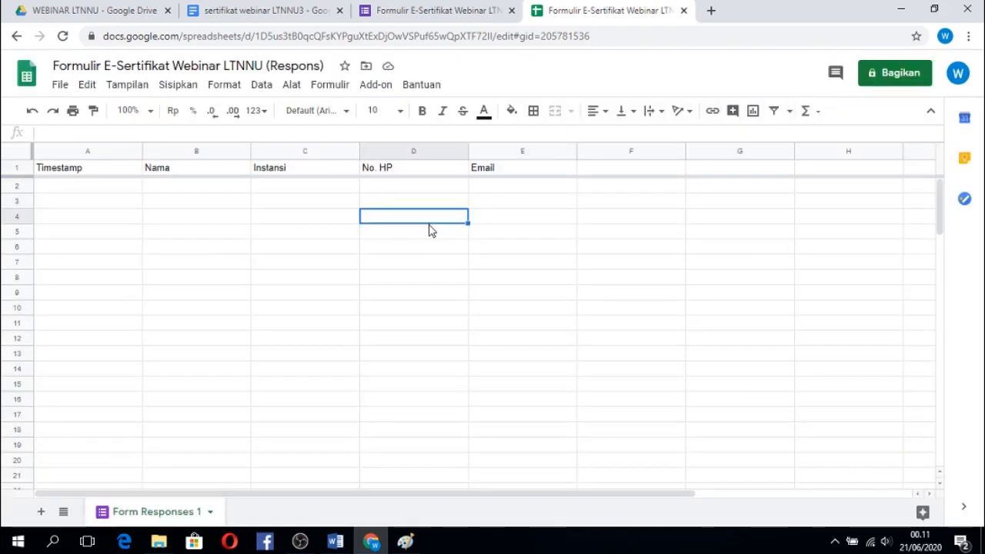
click(375, 89)
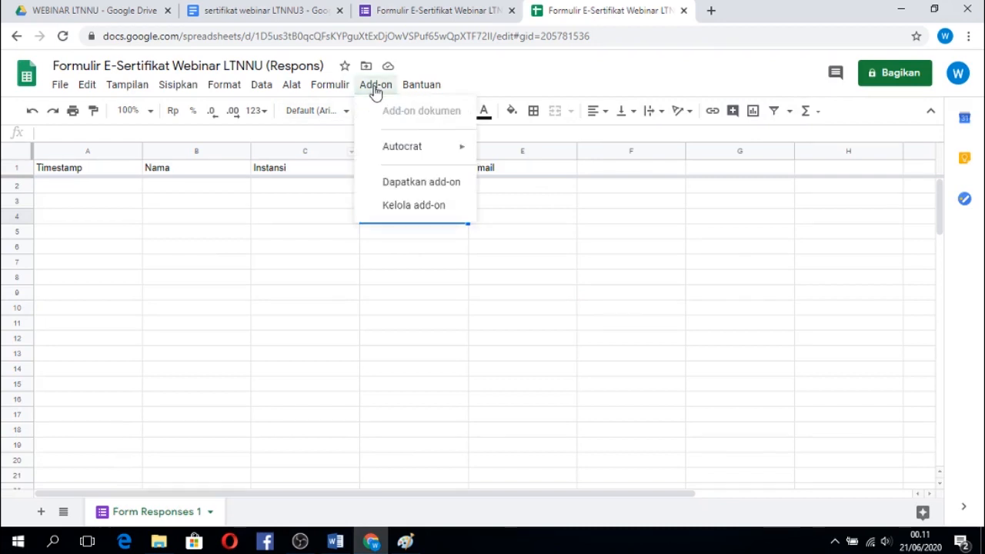
mouse_move(390, 150)
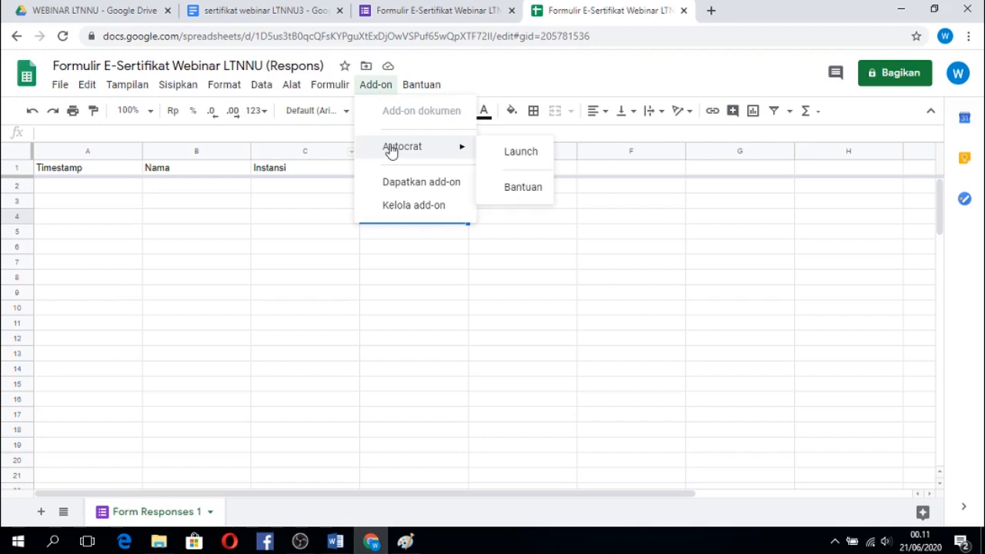
click(502, 153)
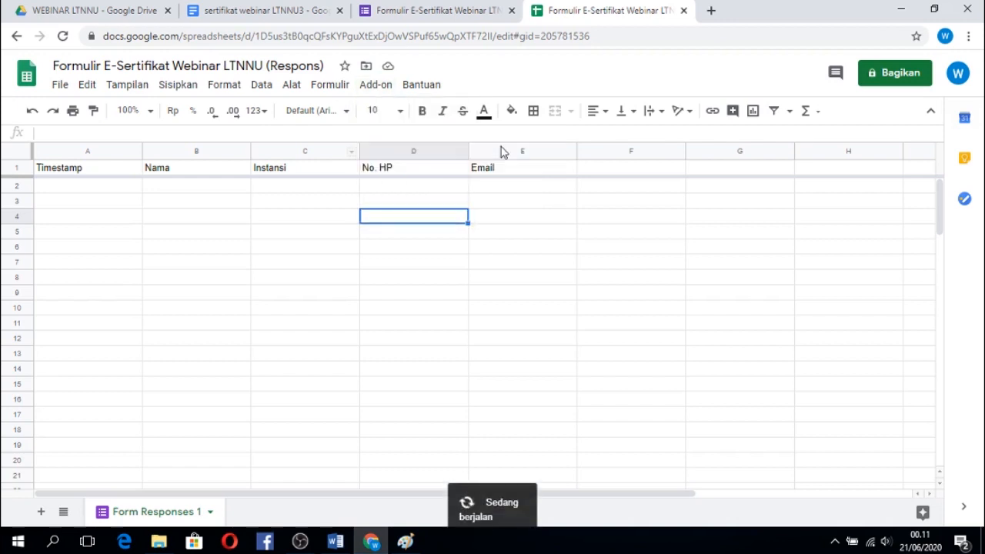
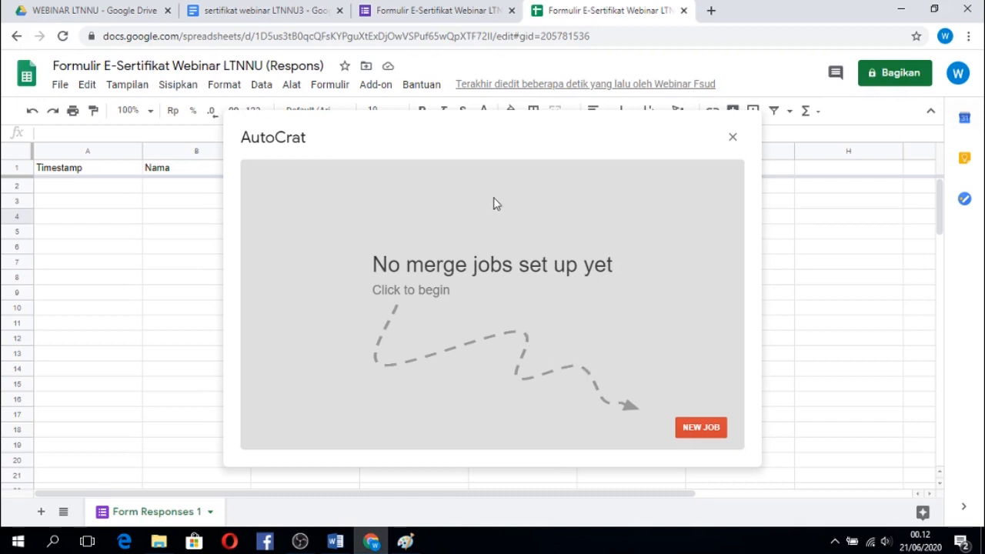
Create a new merge job named Sertifikat Webinar LTNNU and continue to choosing its template.
click(700, 428)
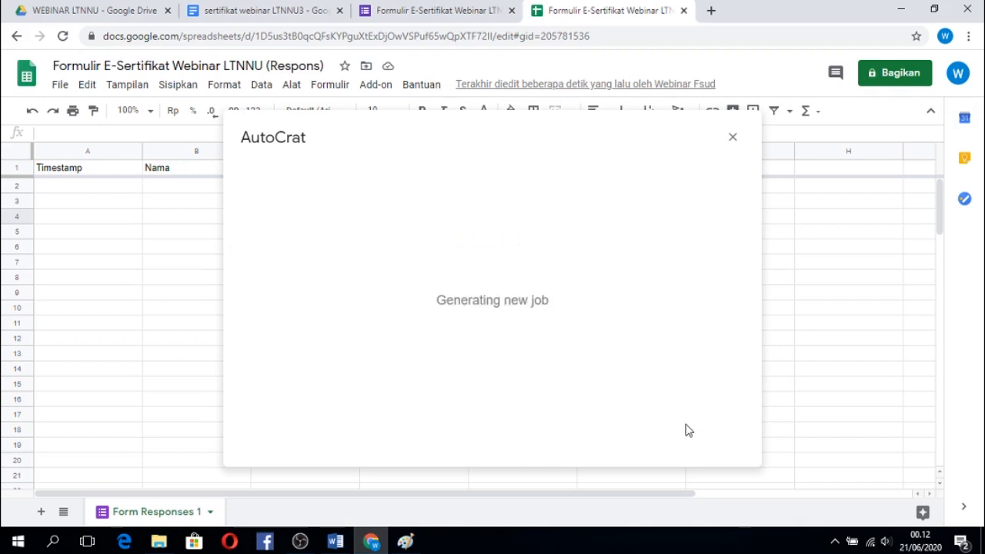
click(331, 237)
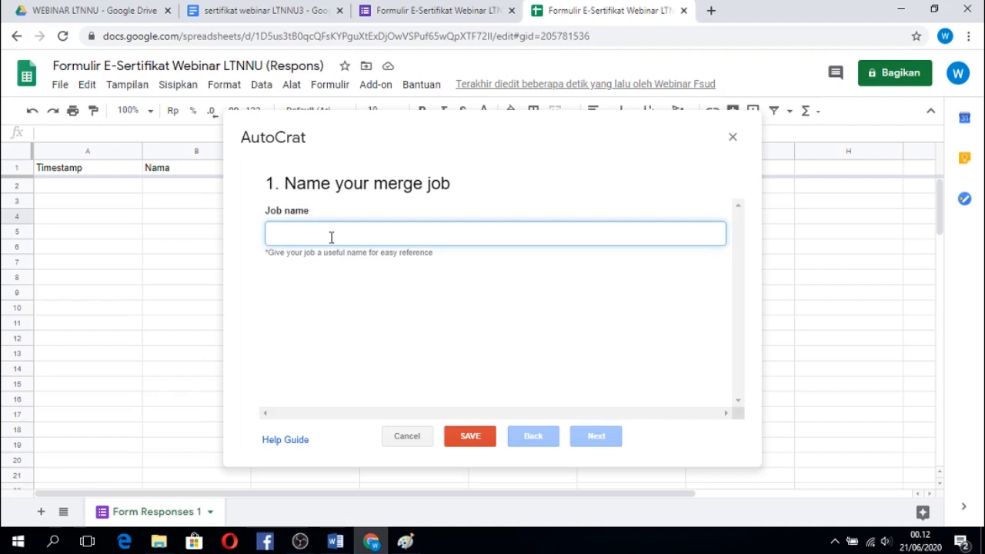
text(Sertifi)
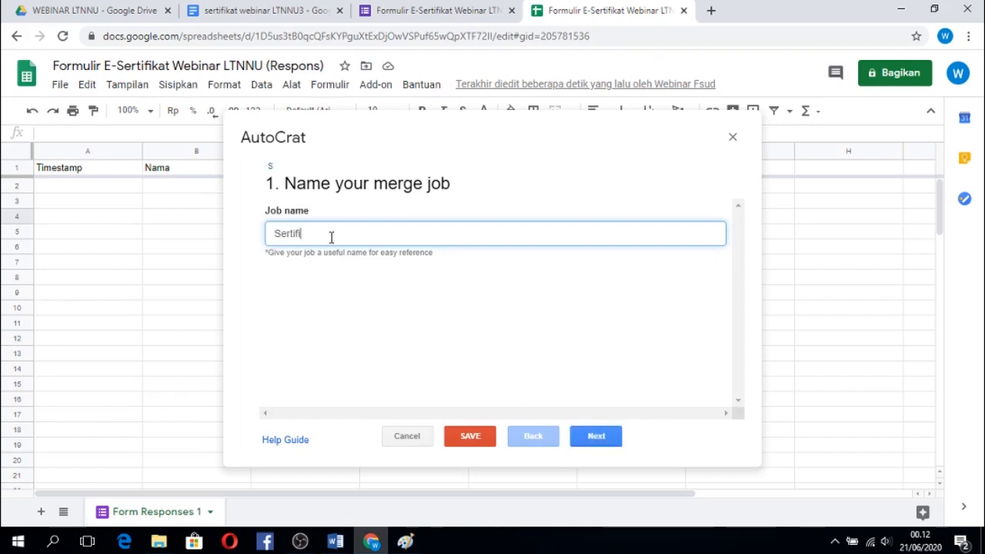
text(kat Webinar LTNNU)
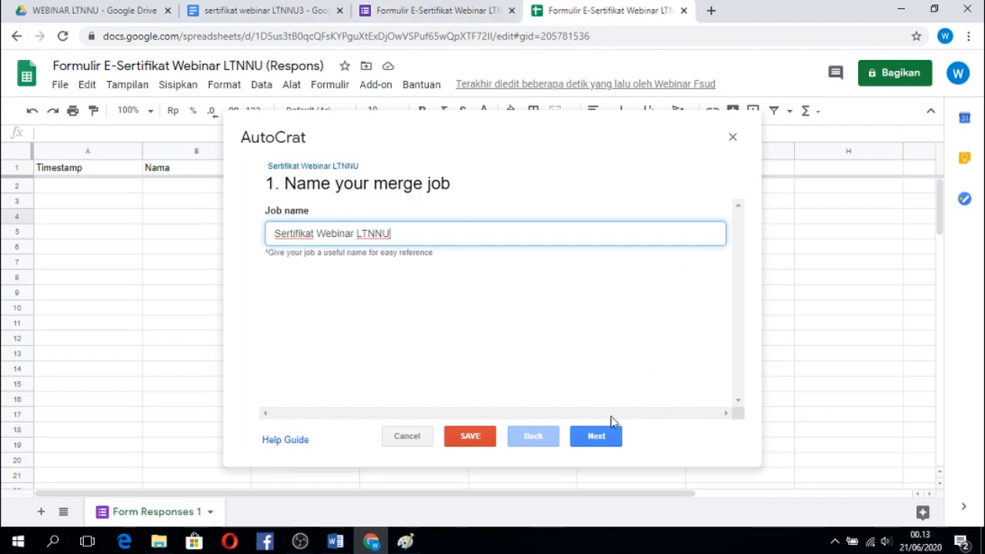
click(597, 437)
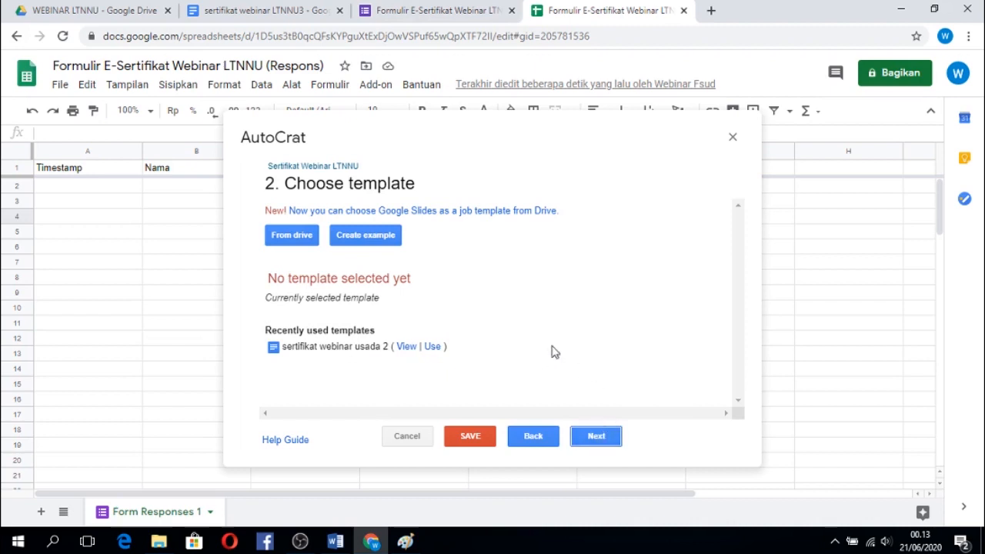
click(306, 243)
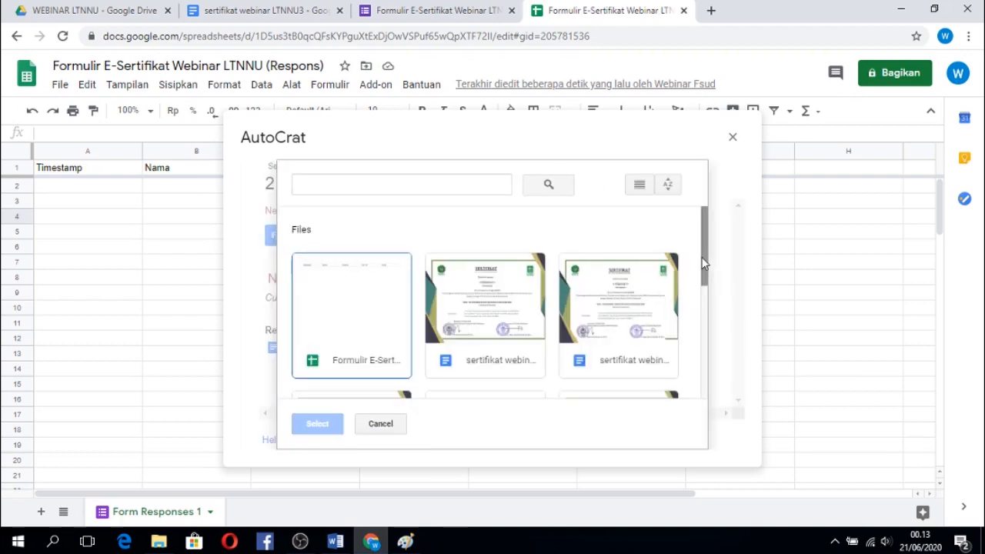
mouse_move(704, 263)
mouse_down()
mouse_move(703, 376)
mouse_move(704, 274)
mouse_up()
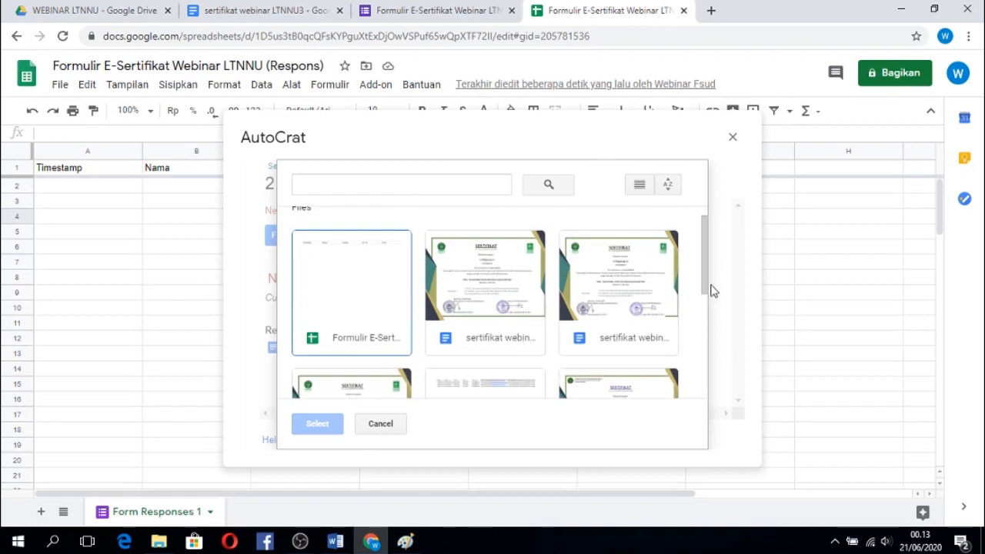
drag(708, 288, 704, 331)
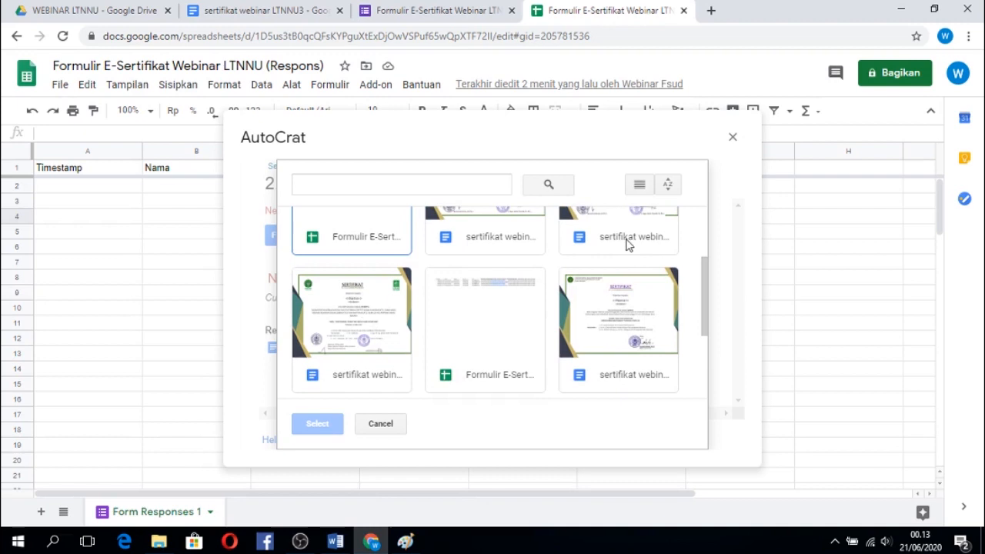
mouse_move(708, 298)
mouse_down()
mouse_move(708, 360)
mouse_move(708, 282)
mouse_up()
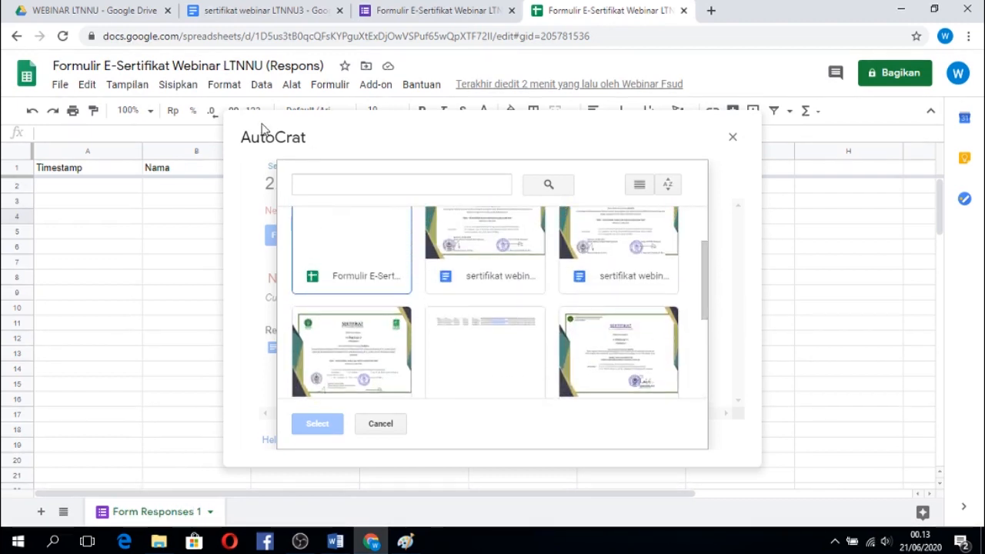
Switch to Google Drive and delete the documents sertifikat webinar LTNNU and sertifikat webinar LTNNU2 from Drive Saya.
click(123, 8)
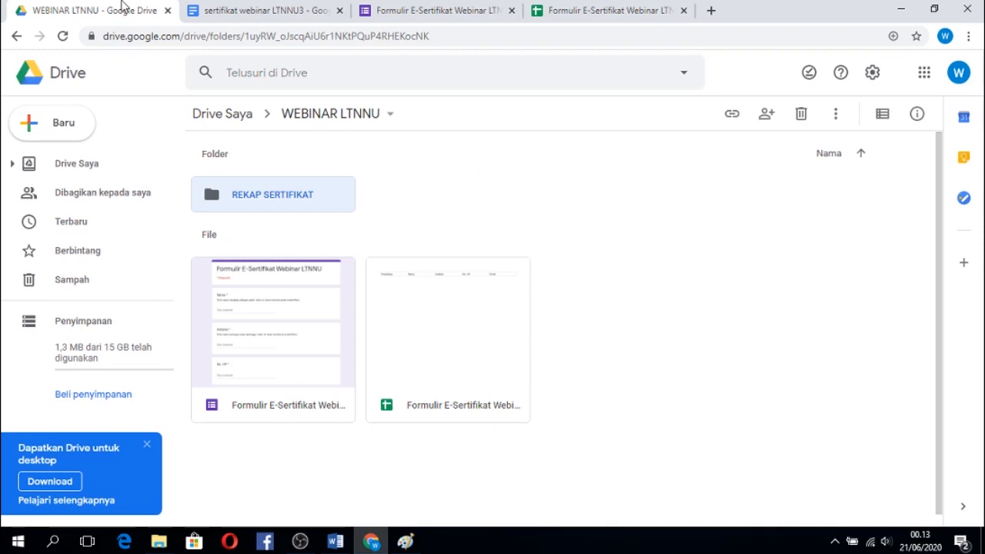
click(77, 163)
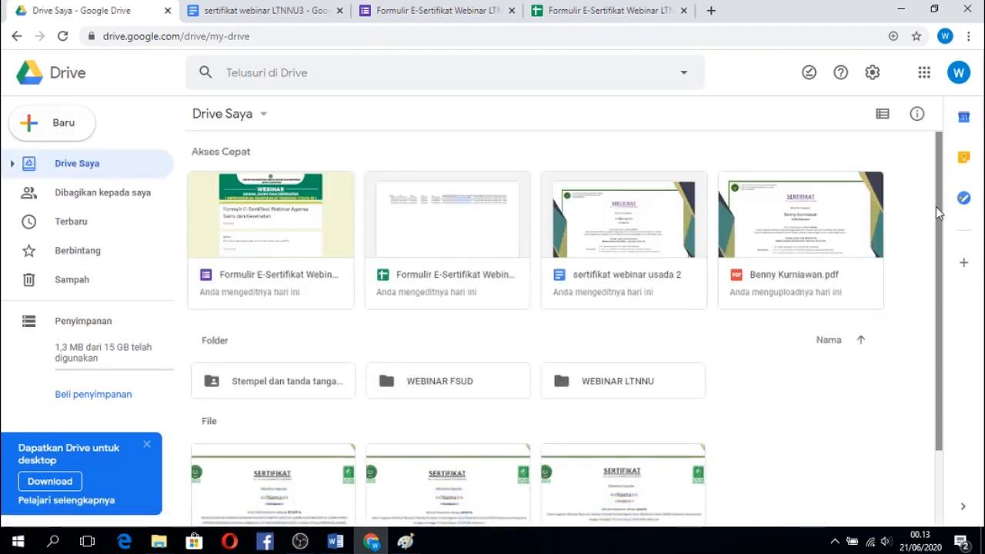
drag(940, 214, 942, 291)
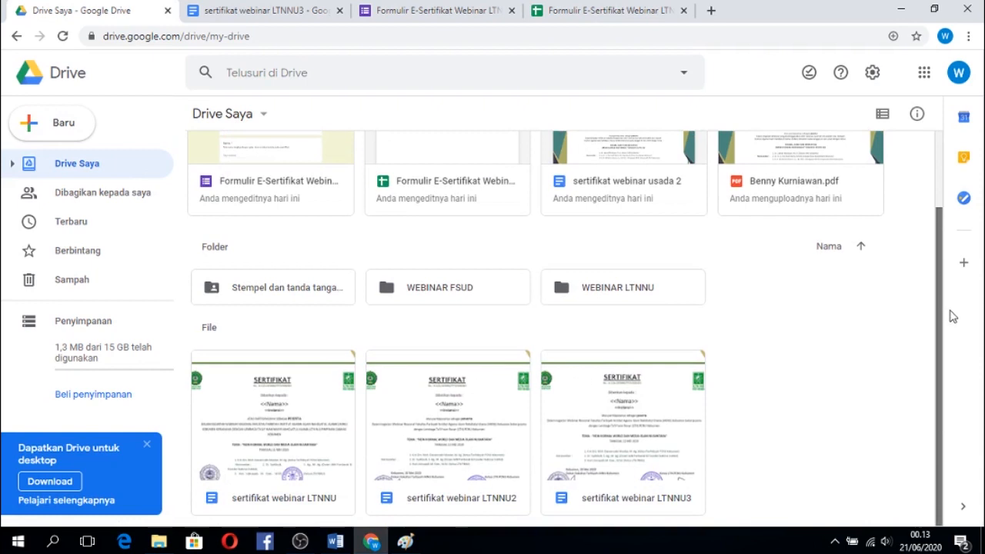
click(289, 398)
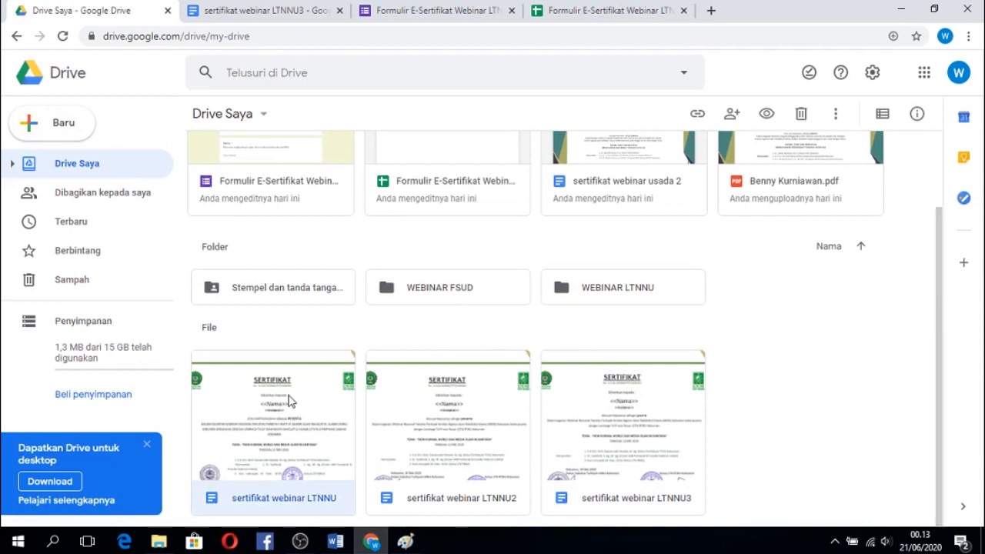
click(801, 115)
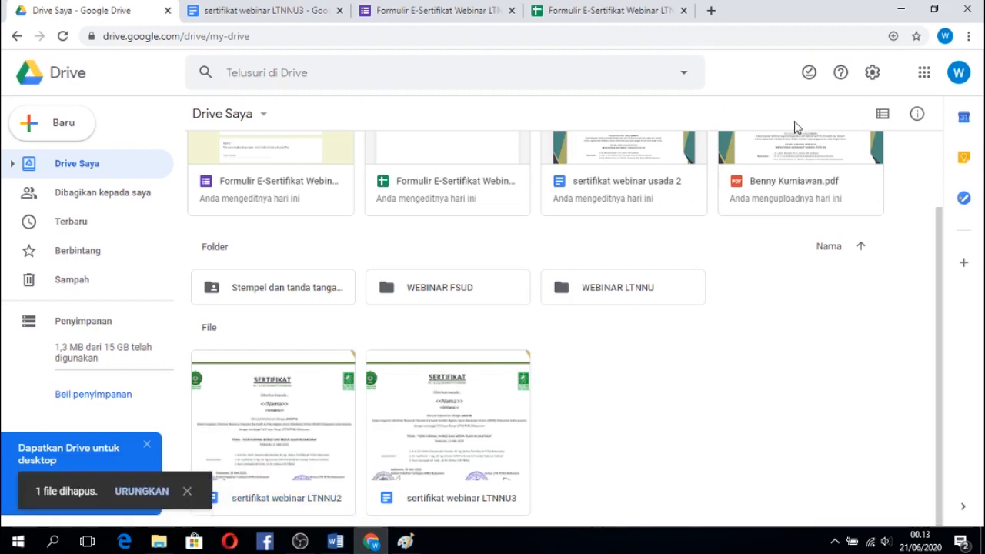
click(292, 406)
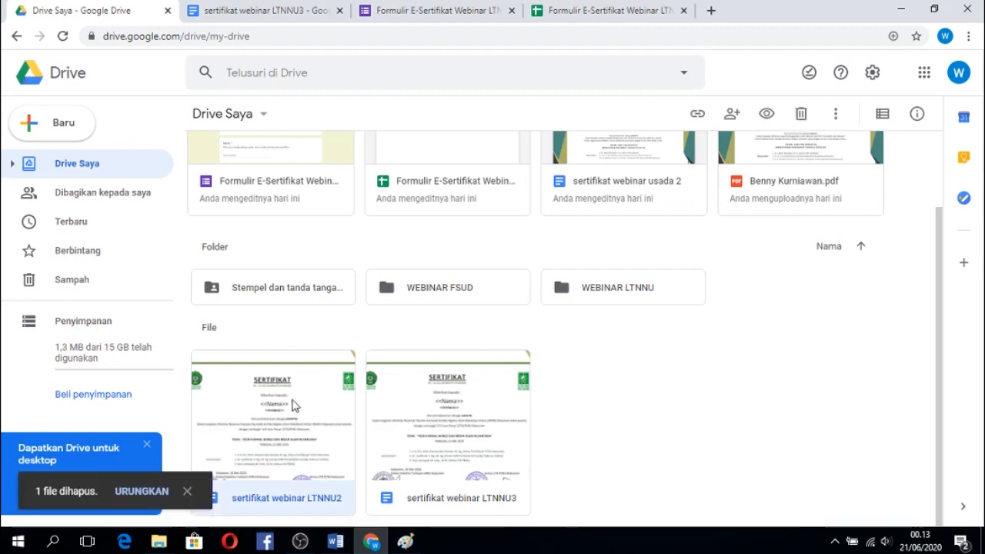
click(801, 115)
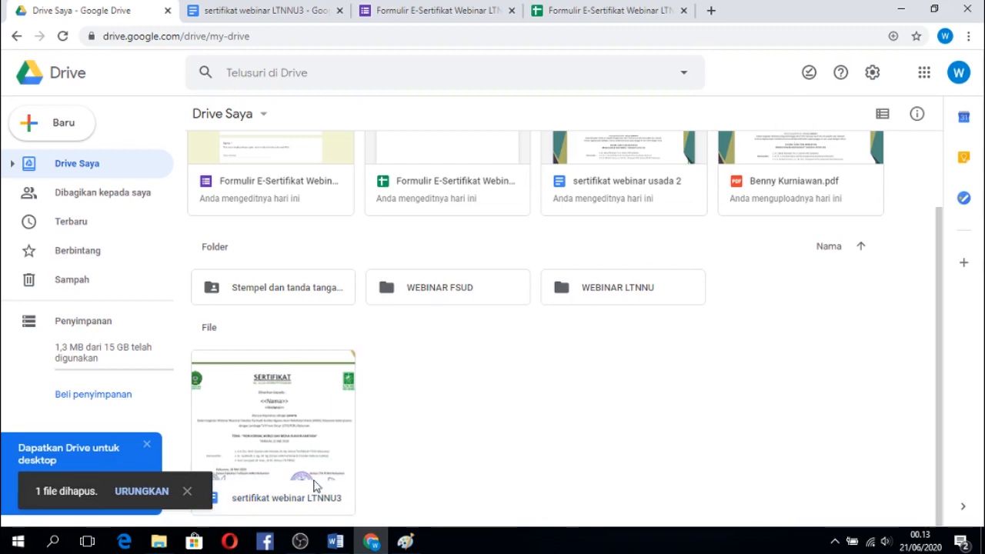
Return to the response spreadsheet, reload the Drive file picker, and set sertifikat webinar LTNNU3 as the merge job's template.
click(577, 13)
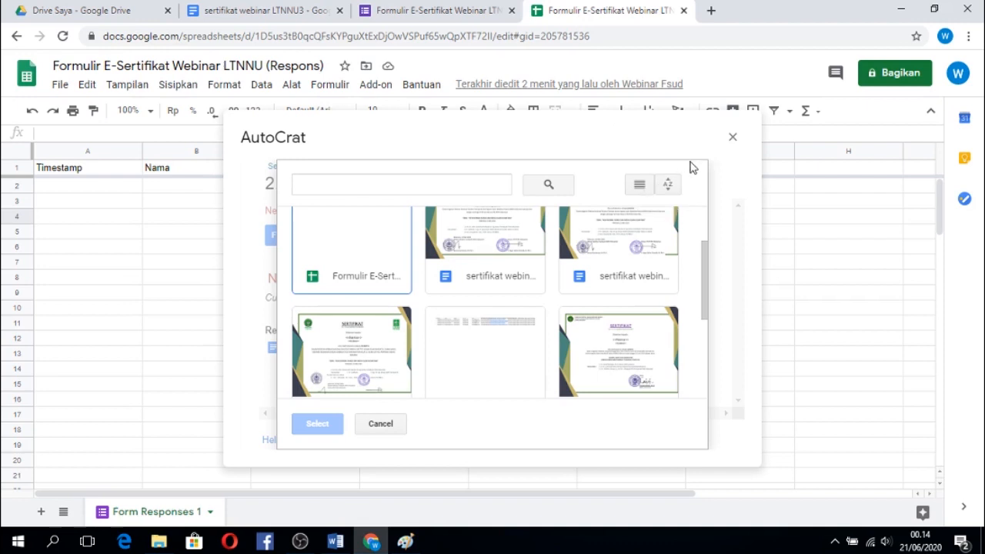
click(382, 429)
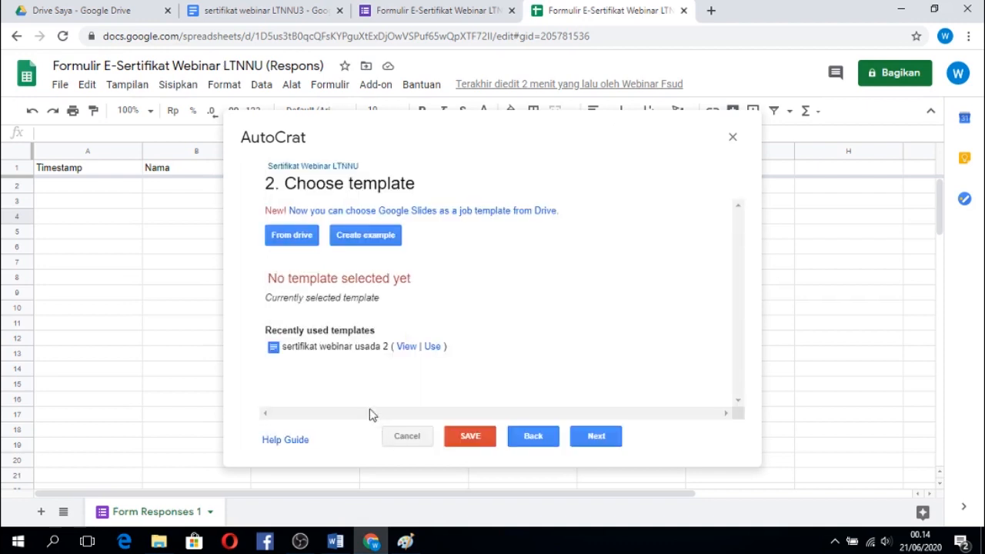
click(300, 240)
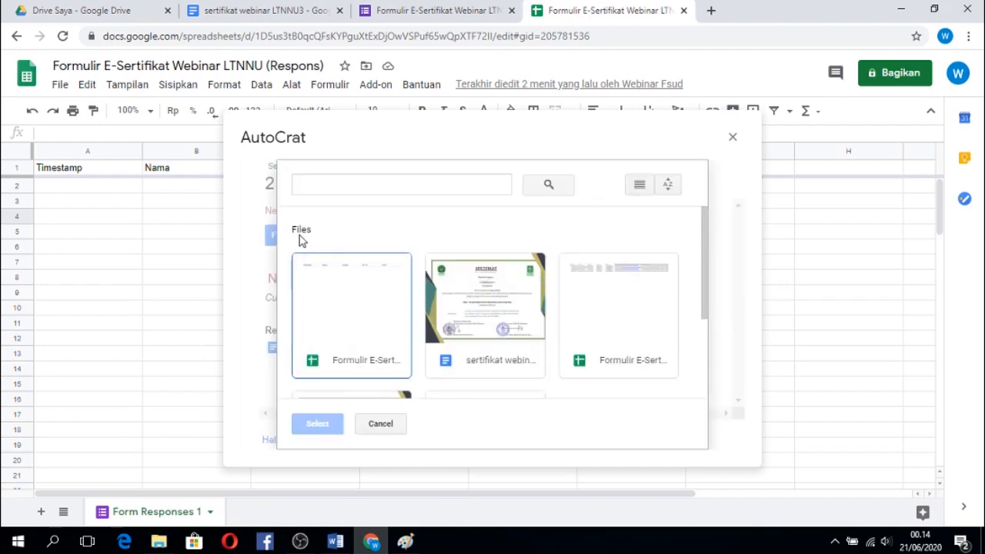
mouse_move(706, 270)
mouse_down()
mouse_move(706, 330)
mouse_move(708, 283)
mouse_up()
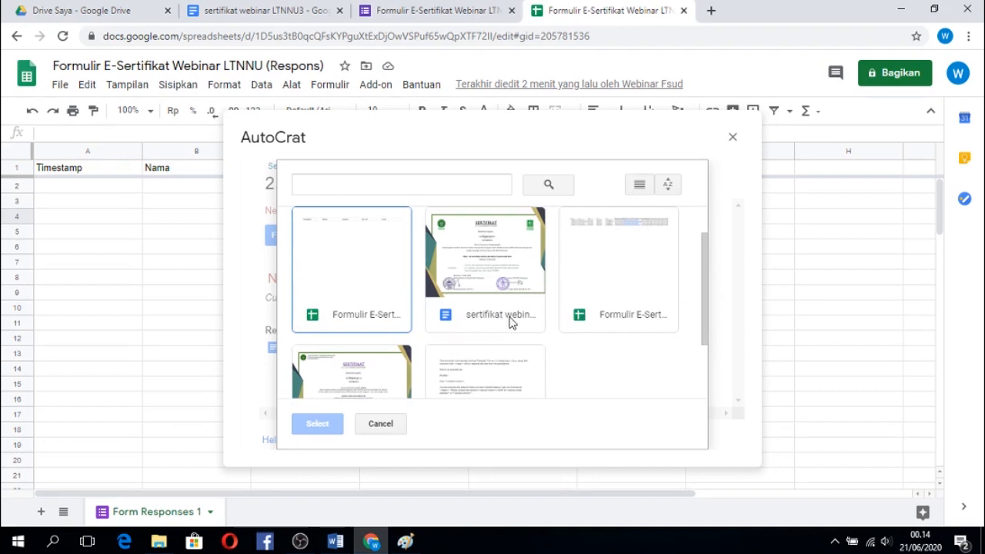
scroll(703, 301, up, 1)
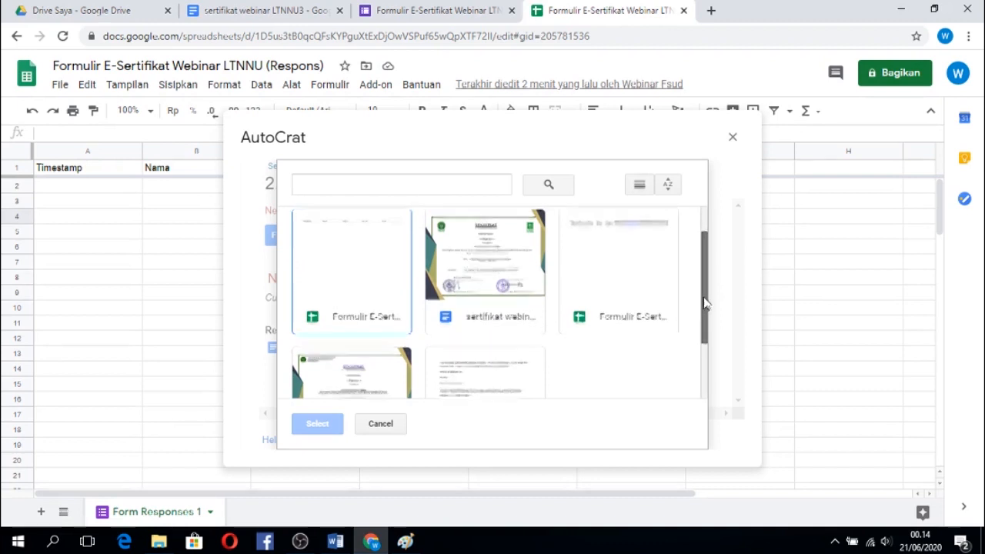
drag(708, 300, 715, 272)
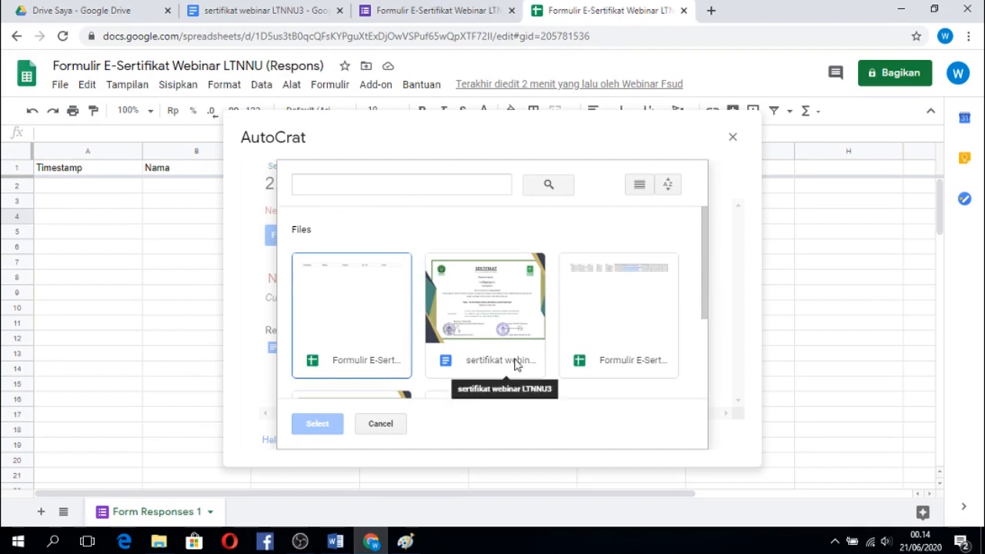
click(513, 320)
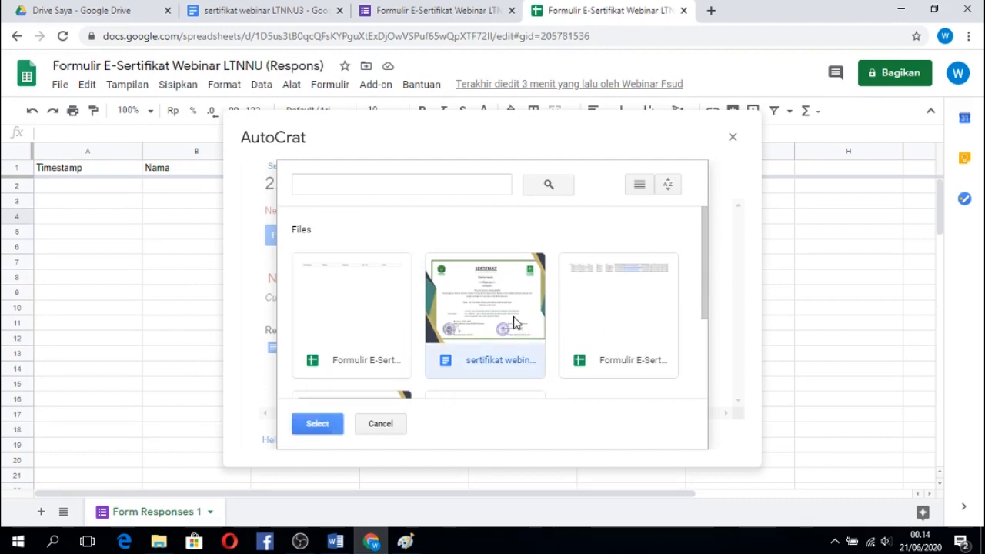
click(329, 426)
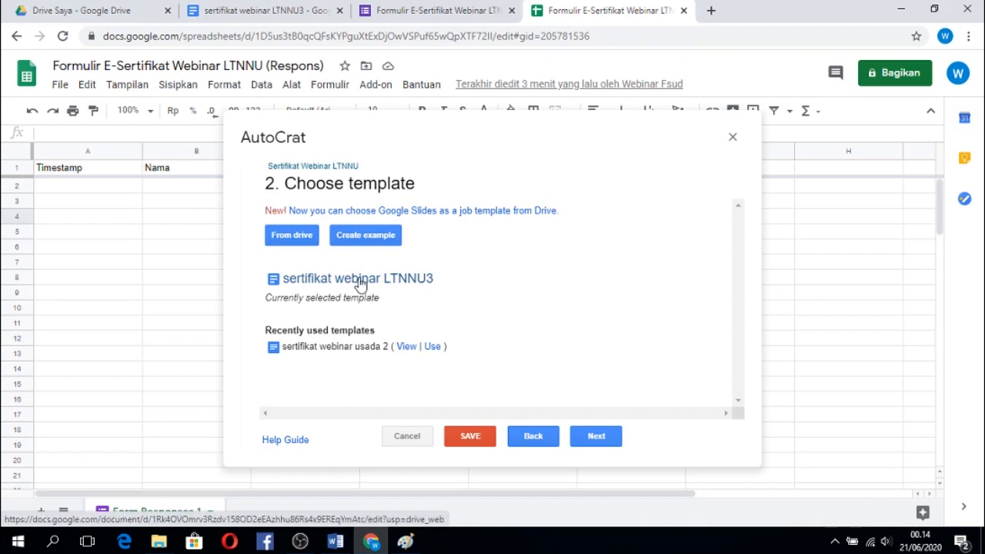
click(598, 437)
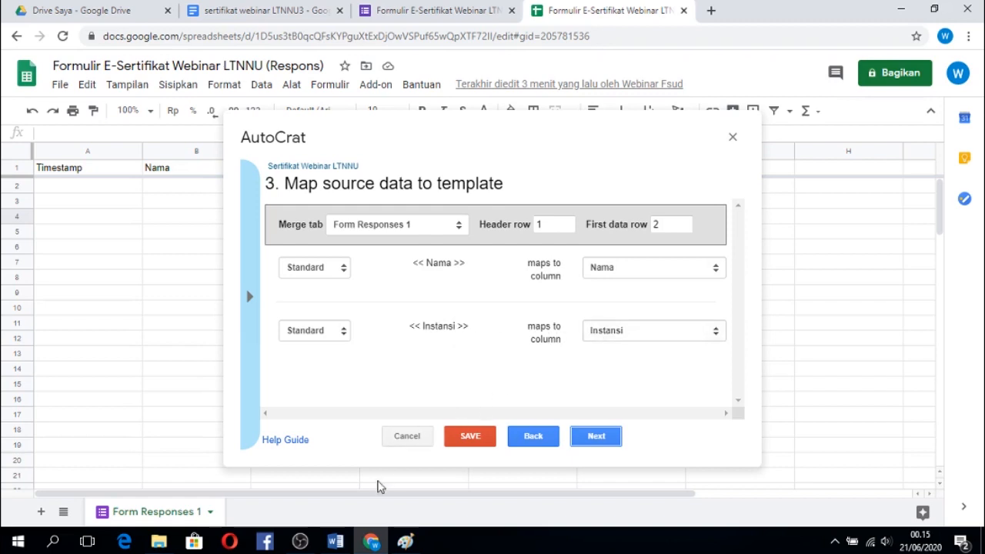
Check the Nama and Instansi tags in the Word certificate, and accept their mapping to the matching response columns in AutoCrat.
click(338, 543)
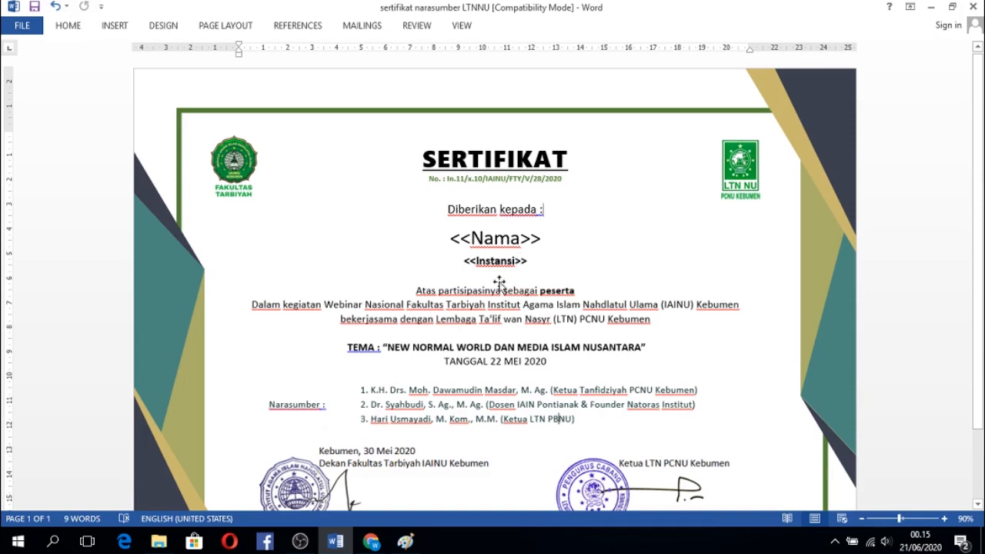
click(376, 541)
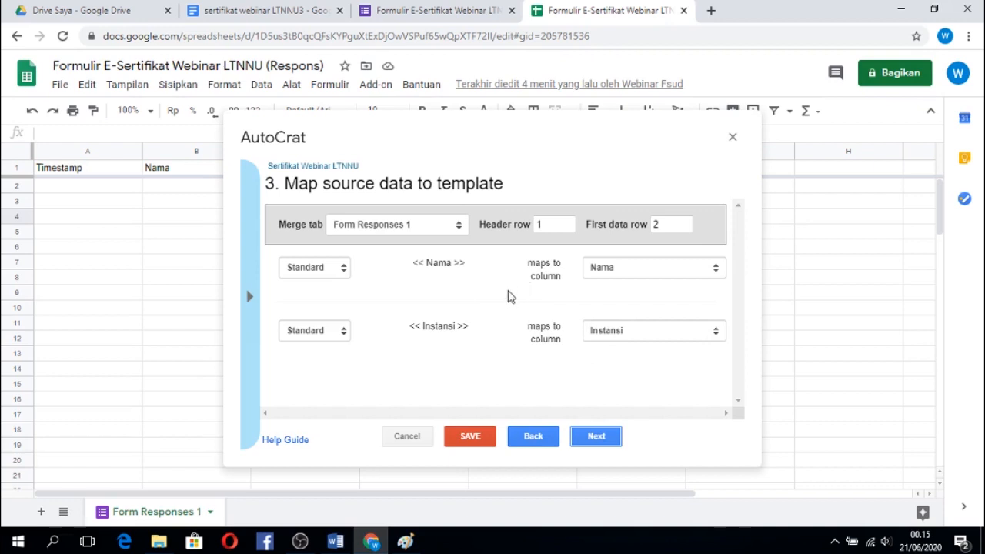
click(599, 440)
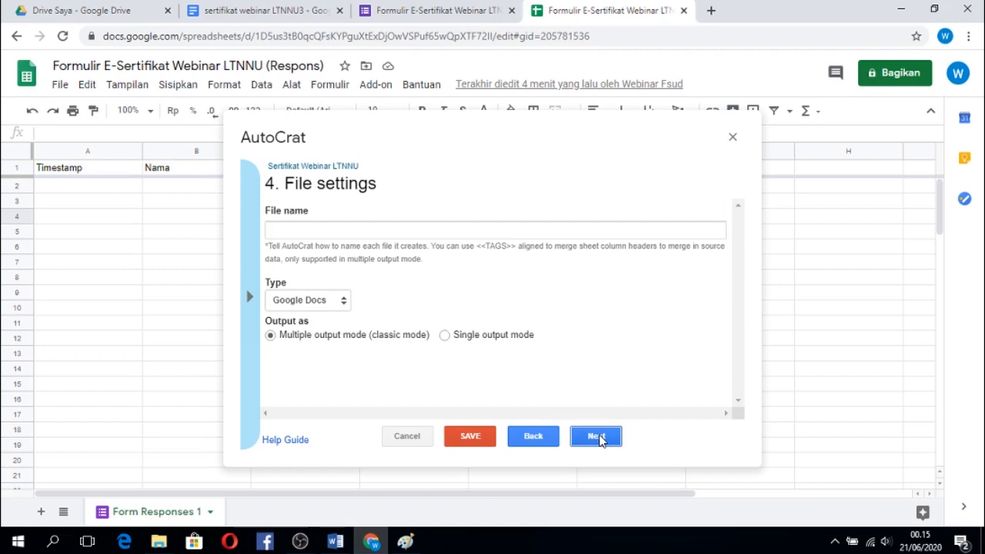
Set the output file name to <<Nama>> and the file type to PDF, and accept the file settings.
click(431, 232)
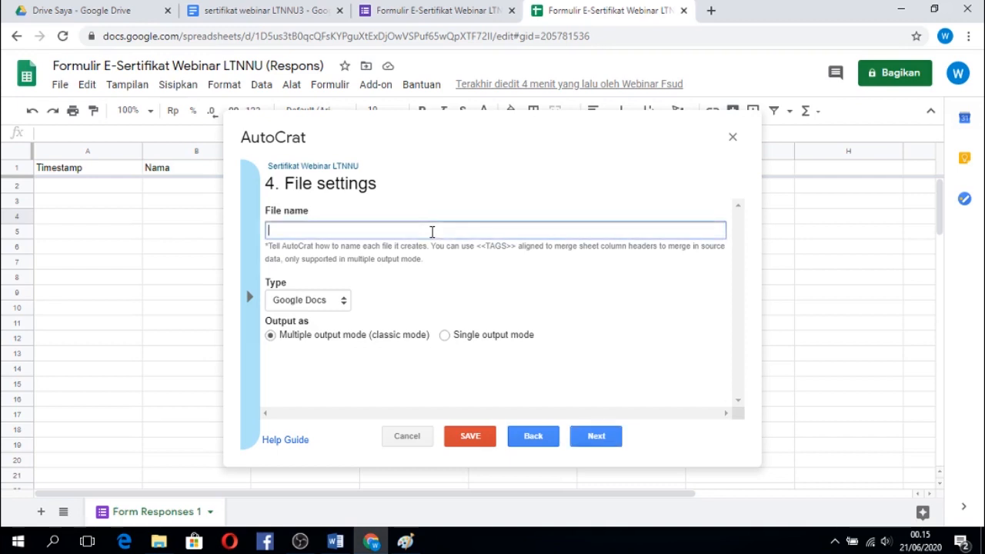
text(<<Nama>>)
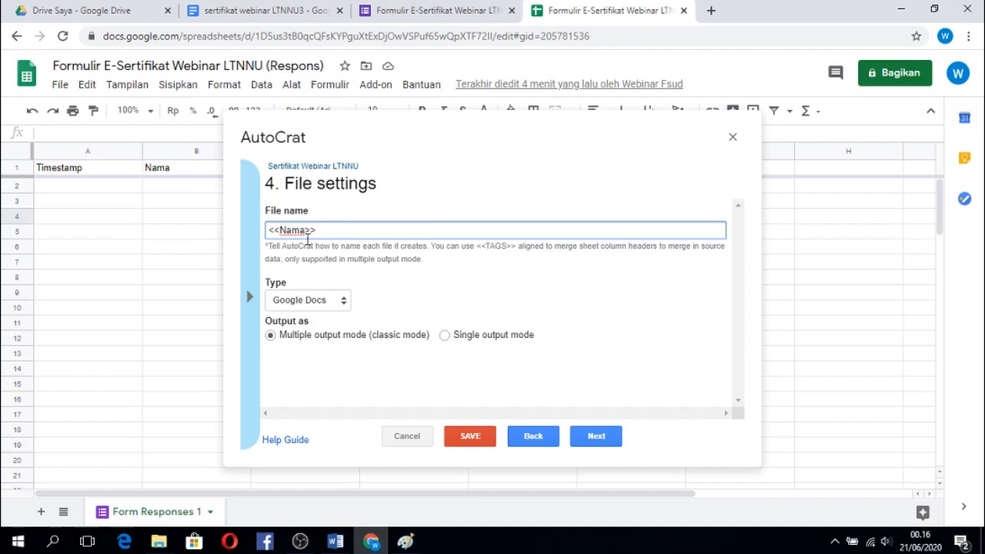
click(344, 307)
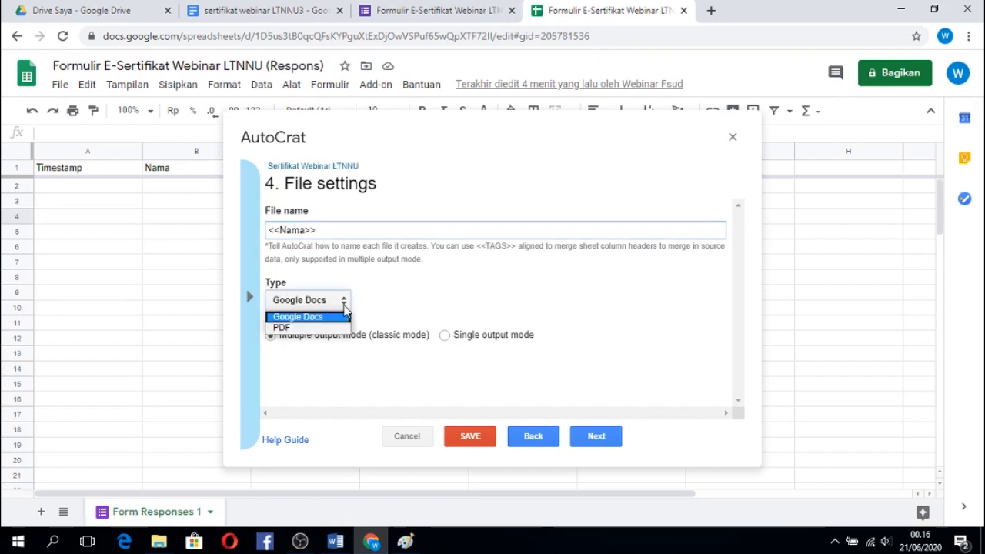
click(323, 329)
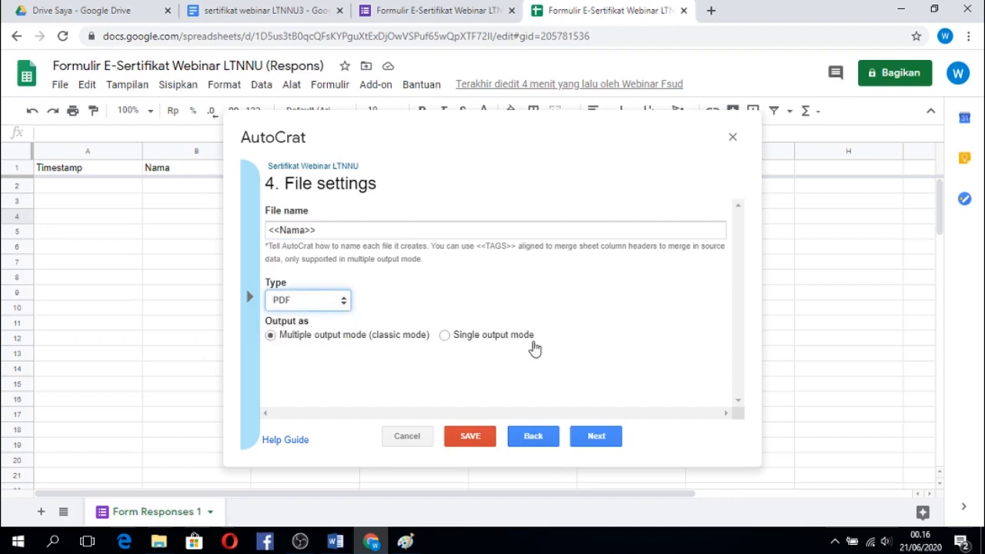
click(598, 442)
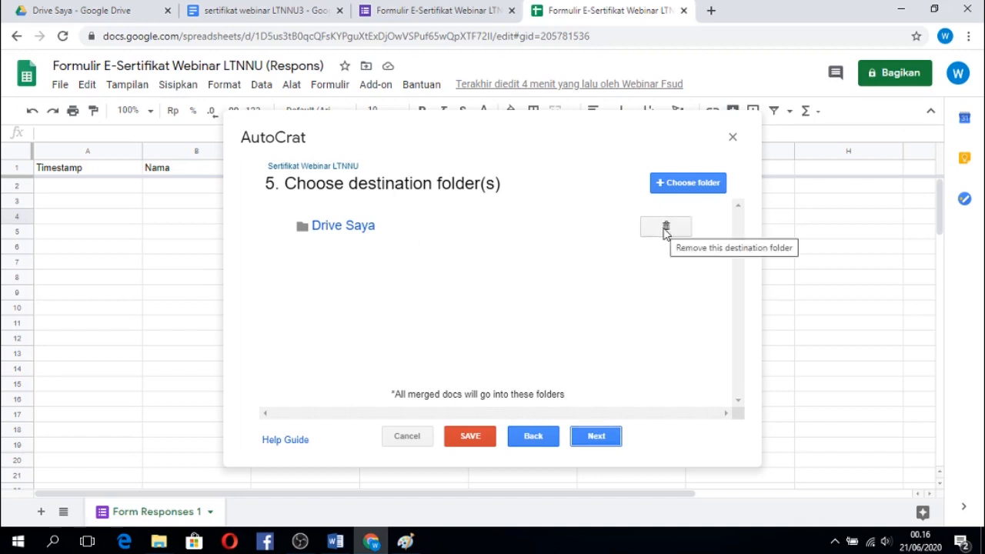
Replace Drive Saya with the REKAP SERTIFIKAT folder inside WEBINAR LTNNU as the merge job's destination, and accept the folder choice.
click(665, 229)
click(687, 282)
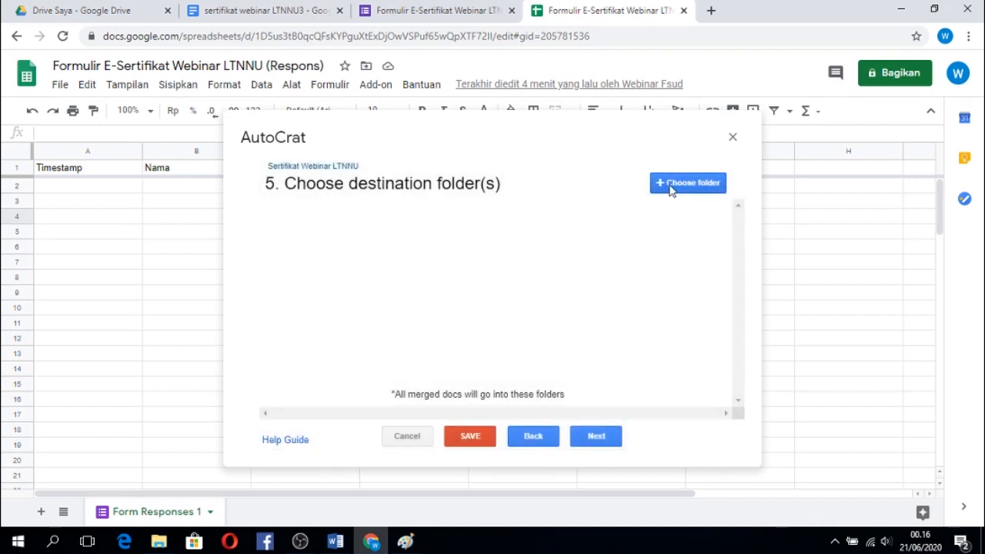
click(669, 186)
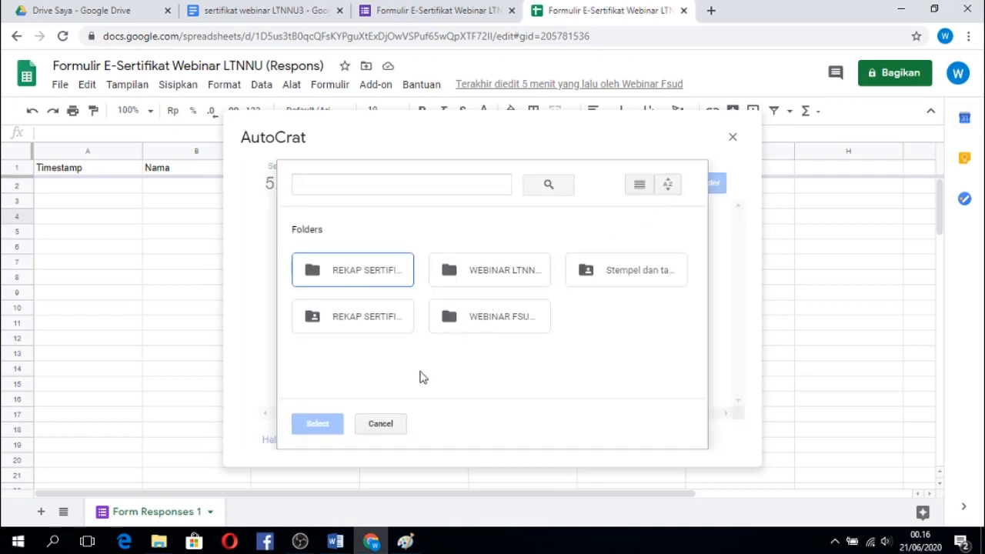
double_click(497, 275)
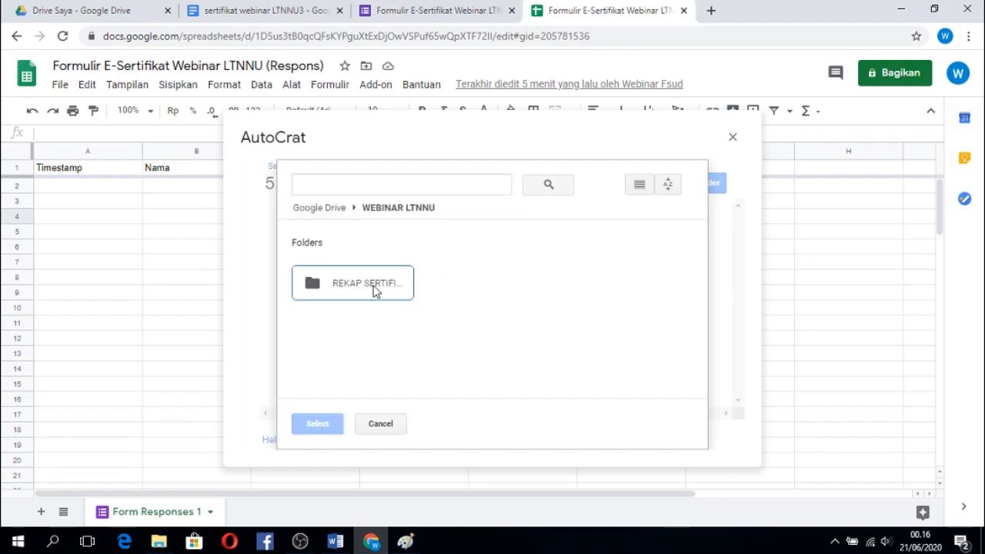
click(375, 289)
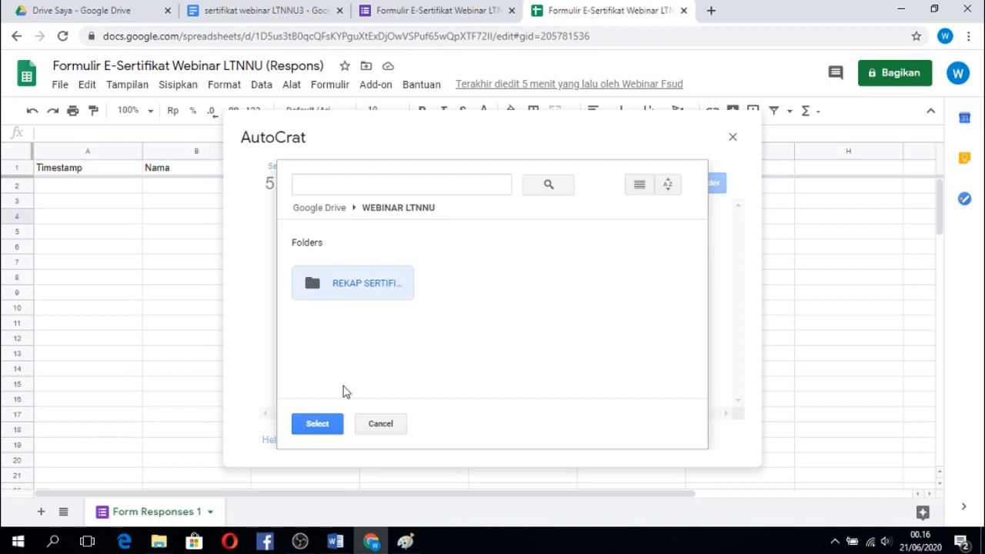
click(317, 424)
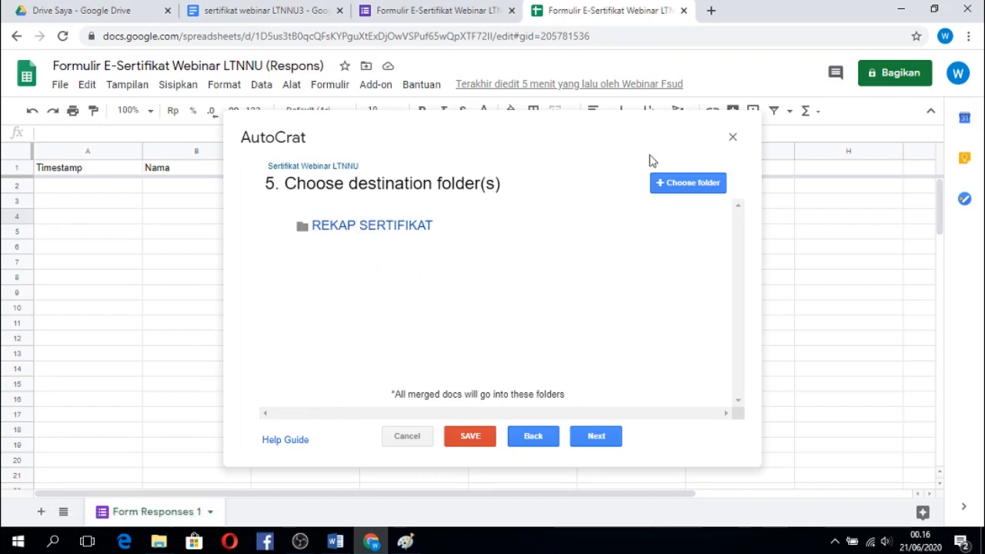
click(596, 436)
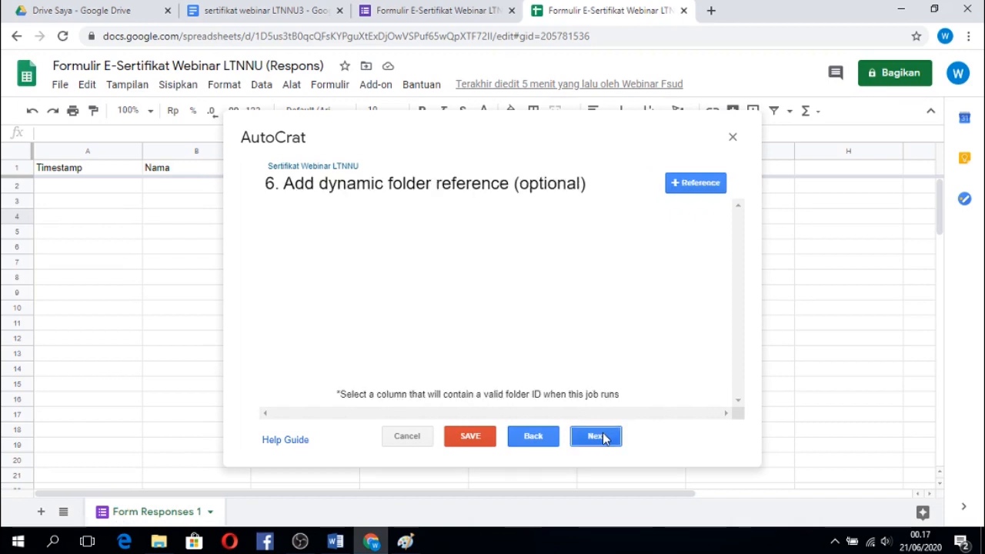
Skip the optional dynamic folder reference and merge condition, and enable sharing of the merged documents.
click(596, 436)
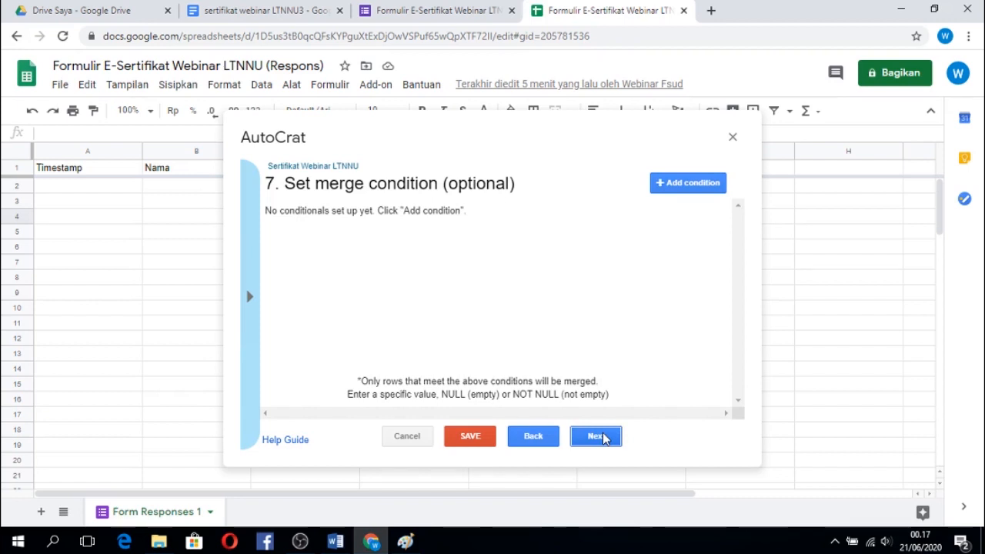
click(596, 436)
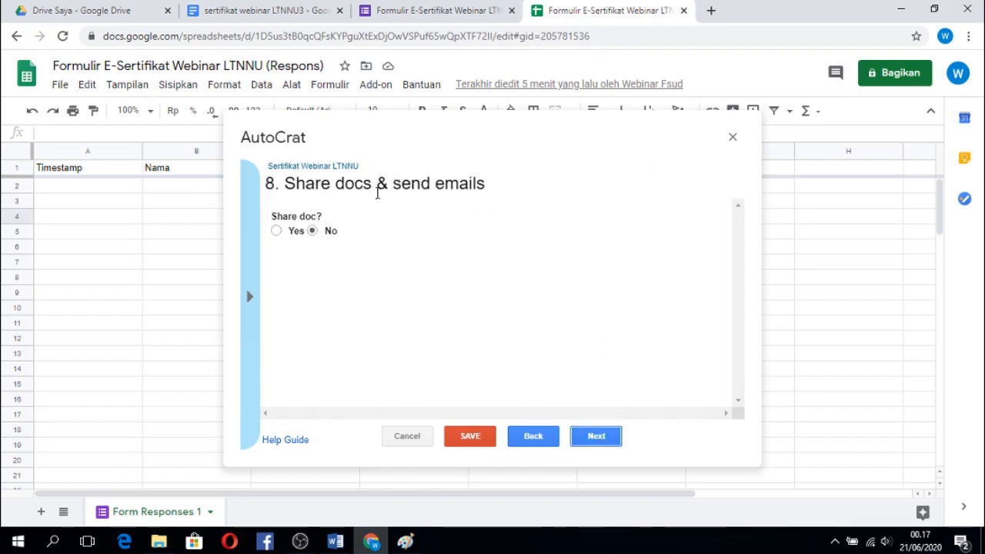
click(277, 231)
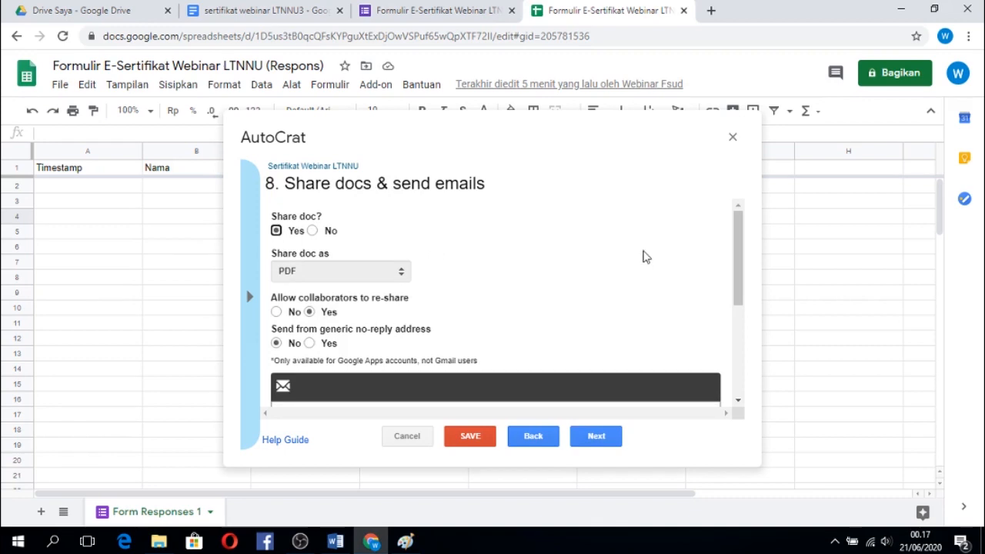
Address the certificate email to the <<Email>> tag.
drag(740, 243, 752, 330)
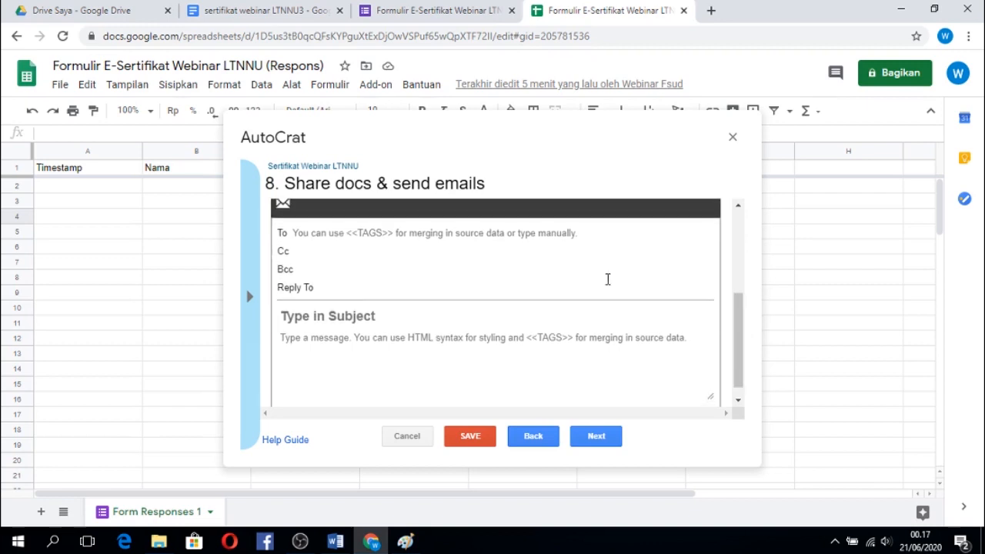
click(303, 234)
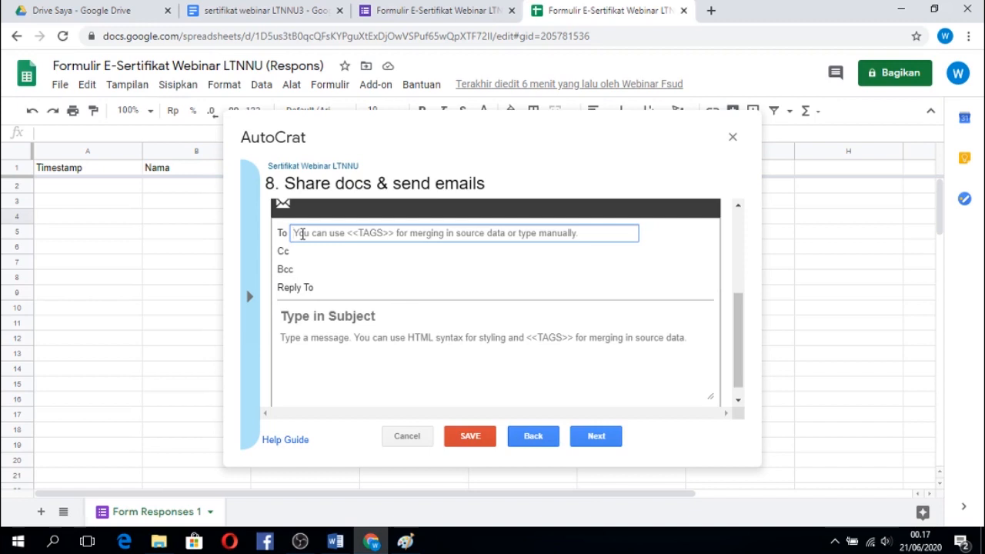
text(<<)
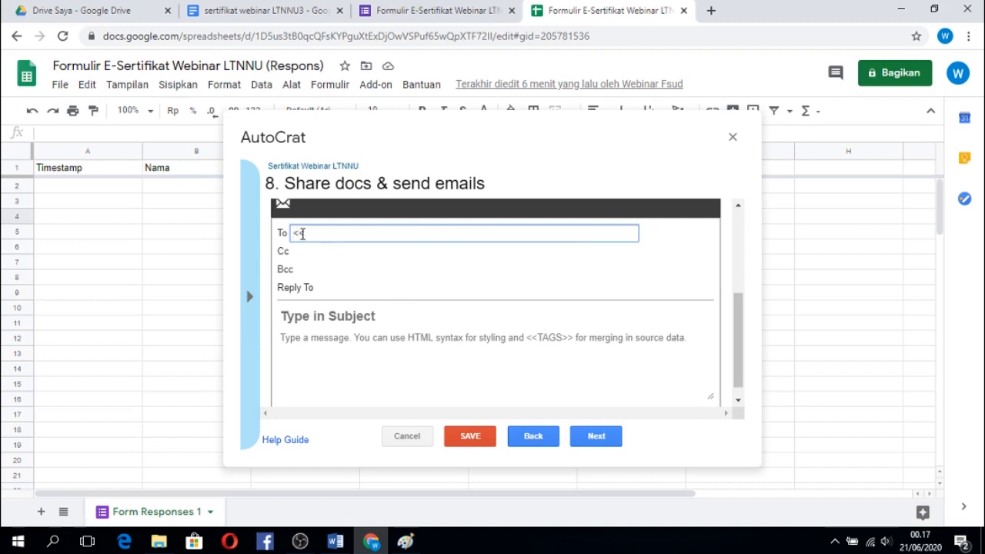
text(Email>>)
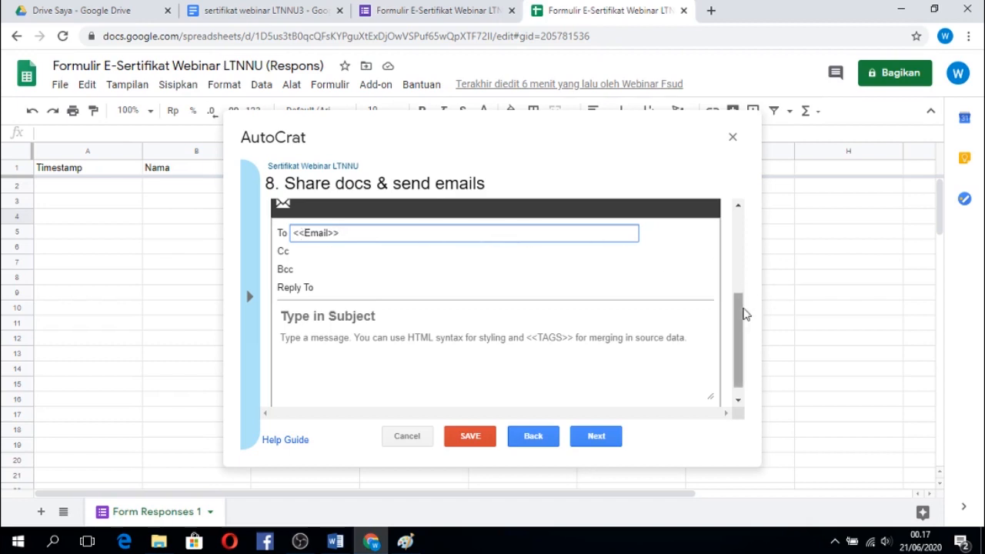
Set the email subject to "Sertifikat Webinar LTNNU", leaving the reply-to address empty.
drag(743, 315, 740, 329)
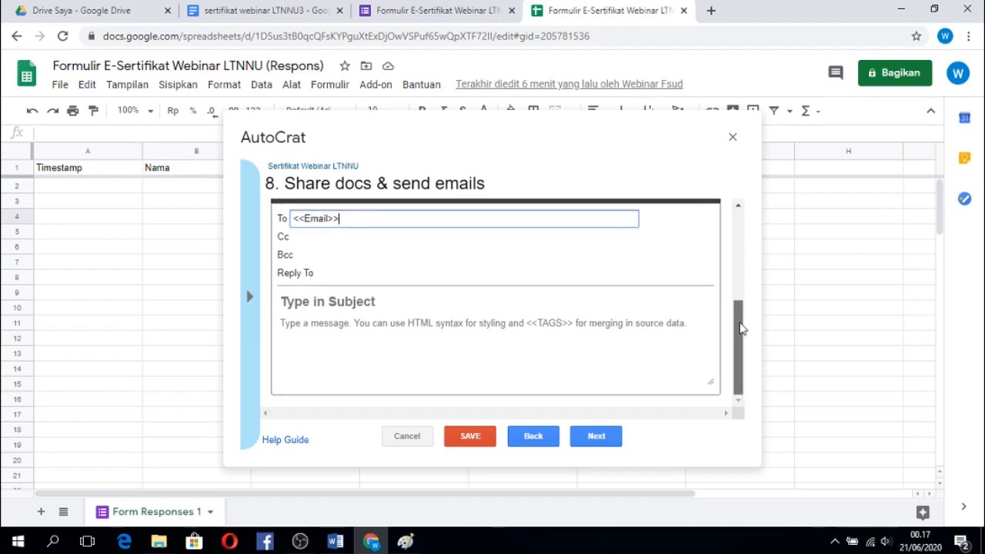
click(323, 276)
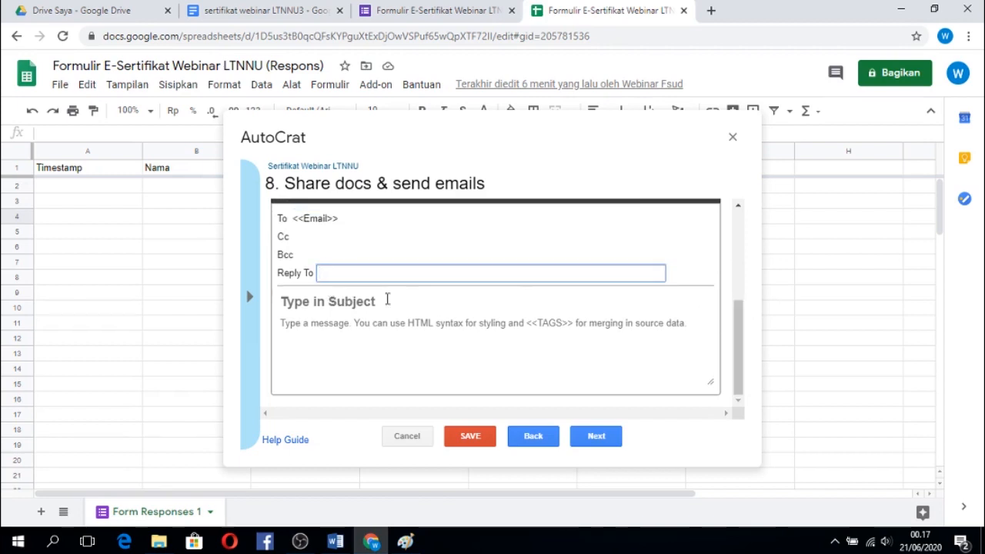
click(350, 299)
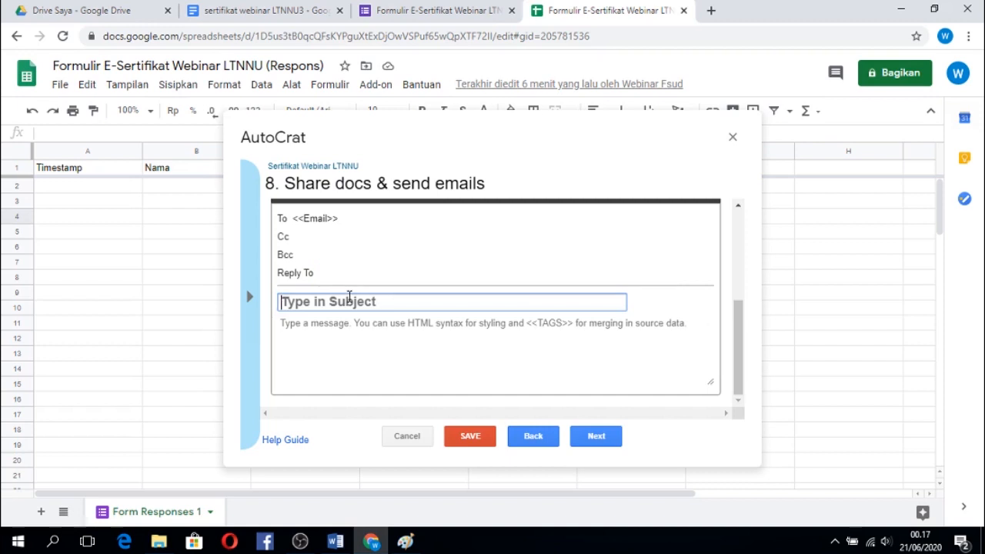
text(Sertifikat Webinar LTNNU)
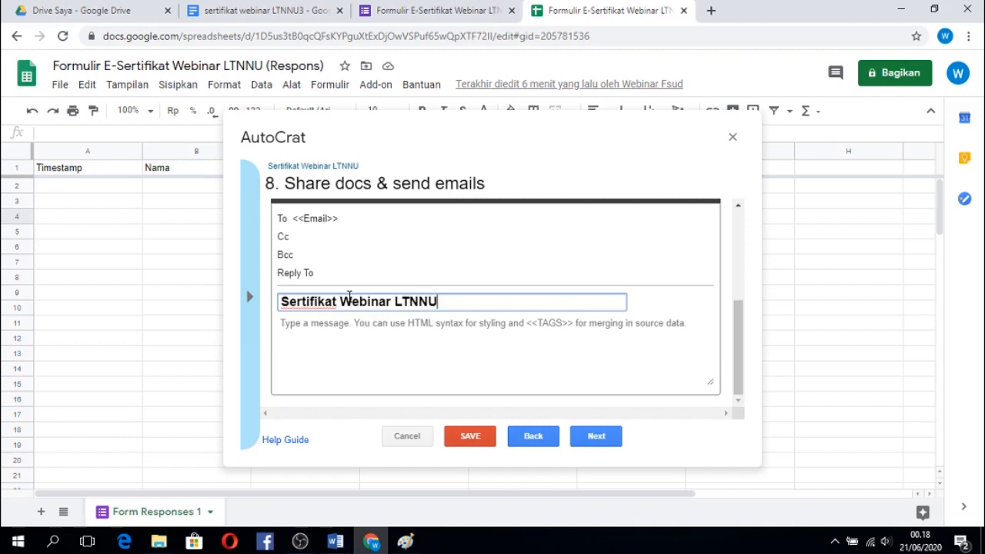
Write the email message "Berikut kami lampirkan sertifikat Webinar LTNNU." with "Terima kasih." below a blank line, and accept the sharing settings.
click(395, 334)
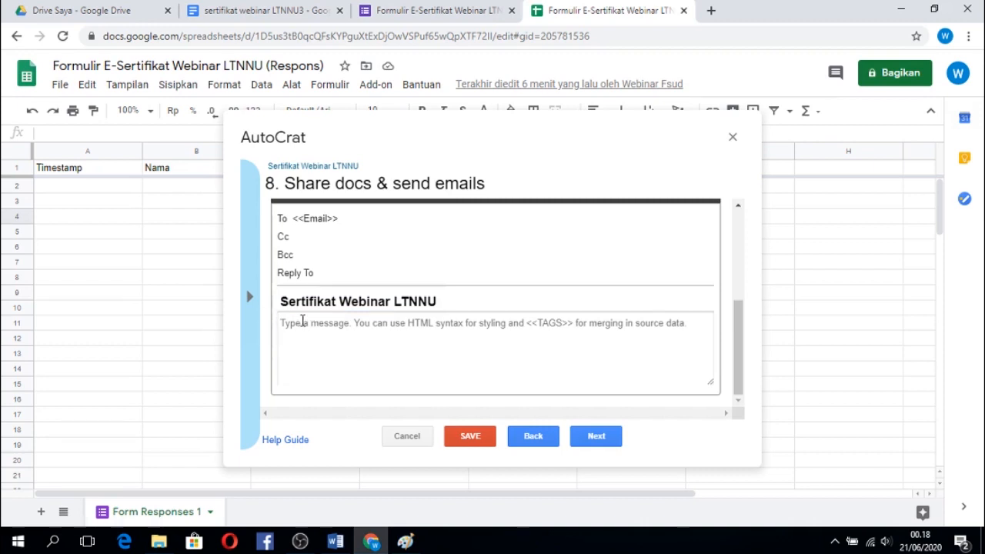
text(B)
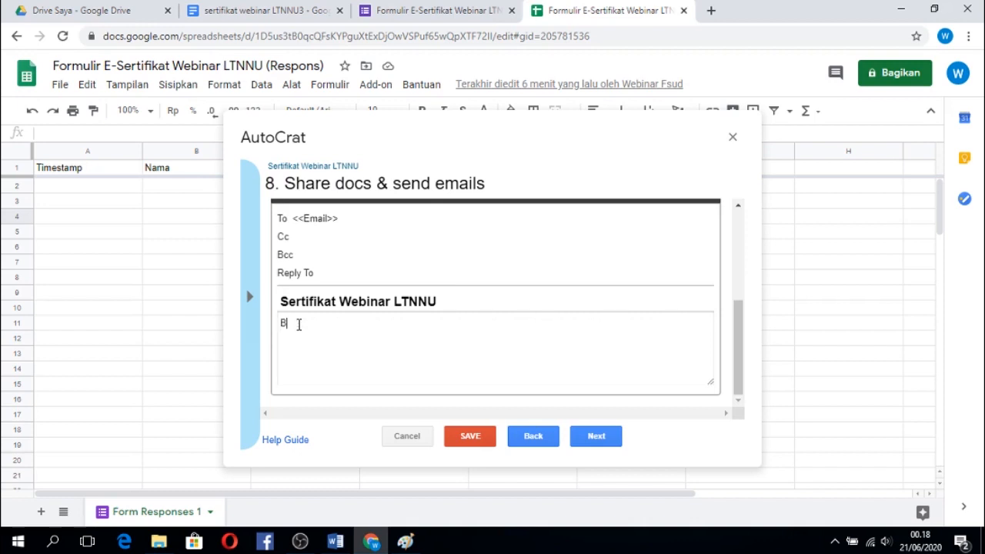
text(erikut kami lampirkan )
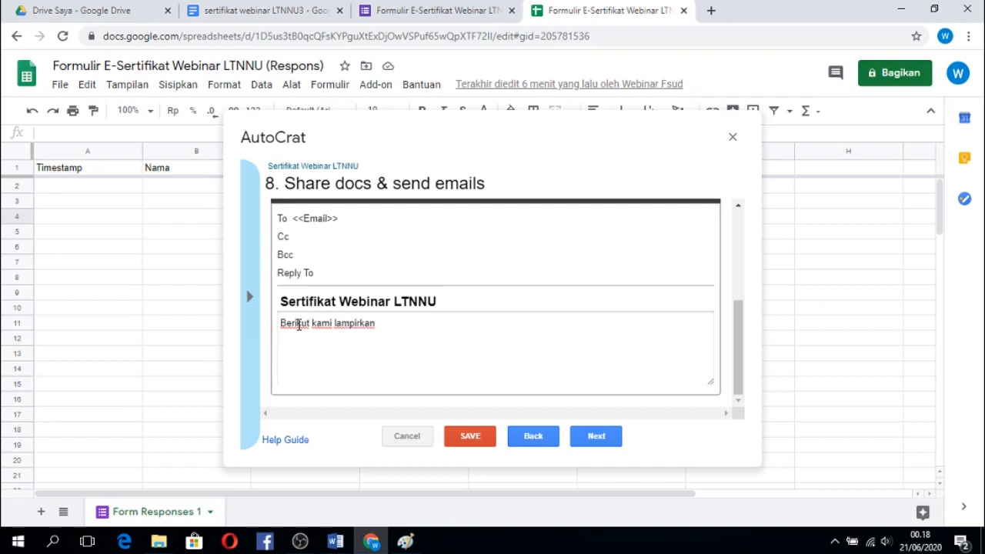
text(sertifikat Webinar LTNNU)
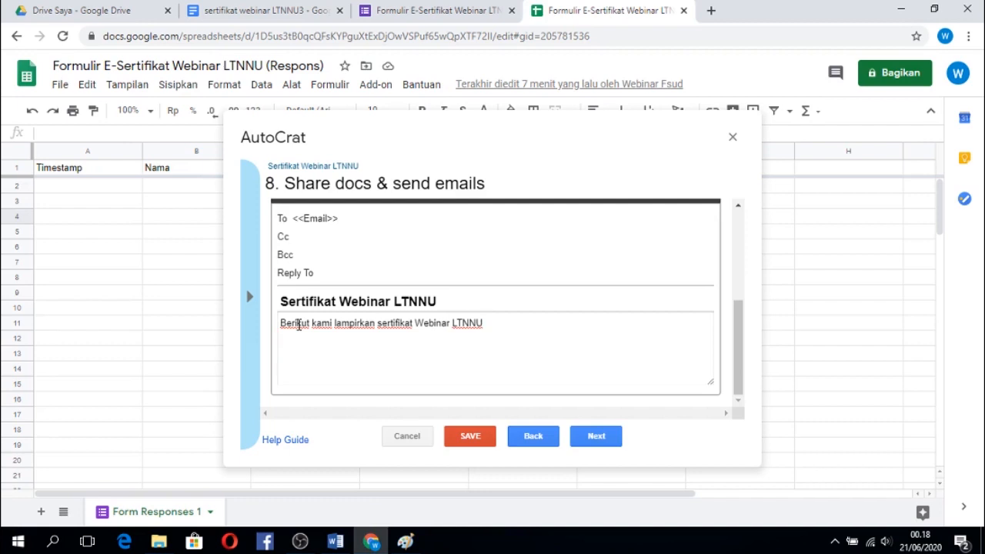
key(Return)
text(Terima kasi)
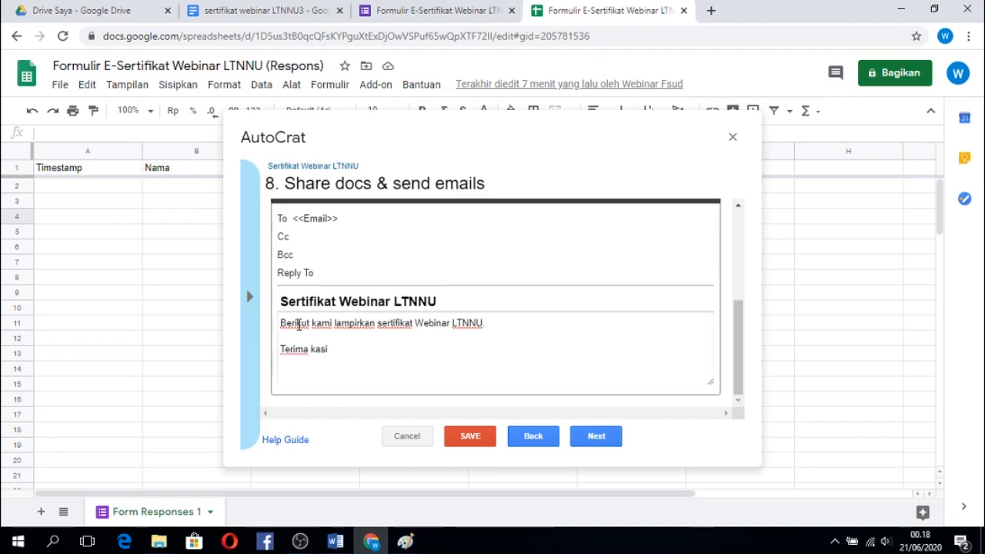
text(h.)
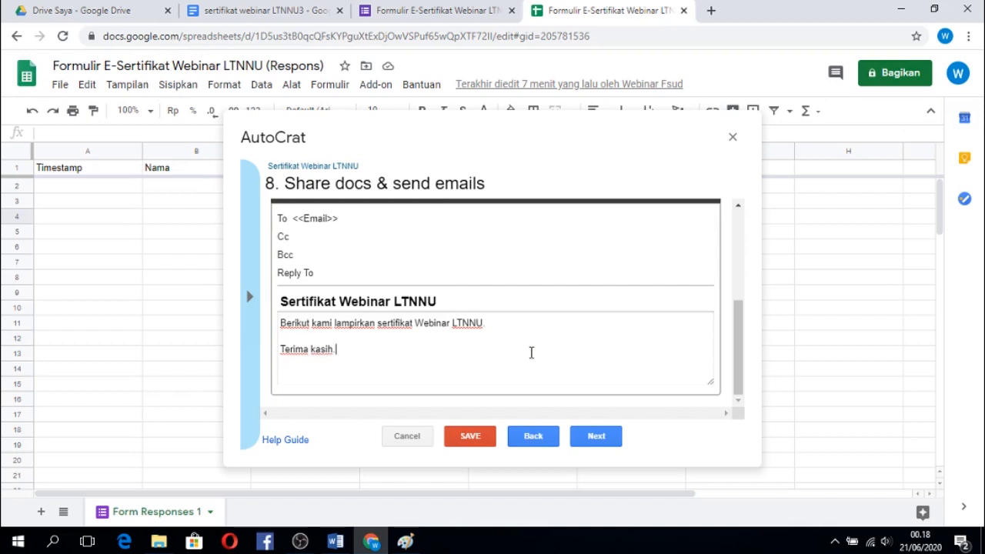
click(597, 436)
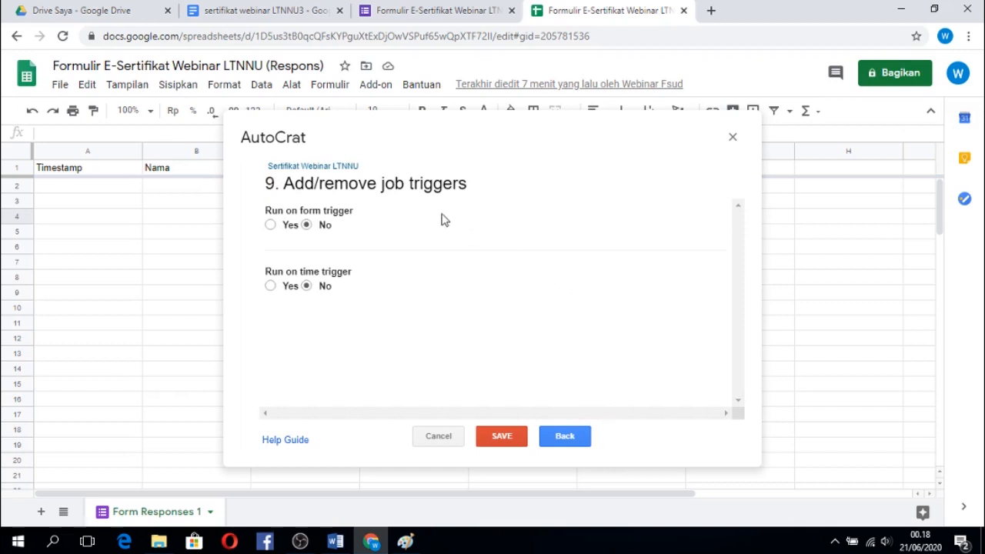
Set the job to run on form trigger, confirm enabling triggers for the project, and save the merge job.
click(271, 225)
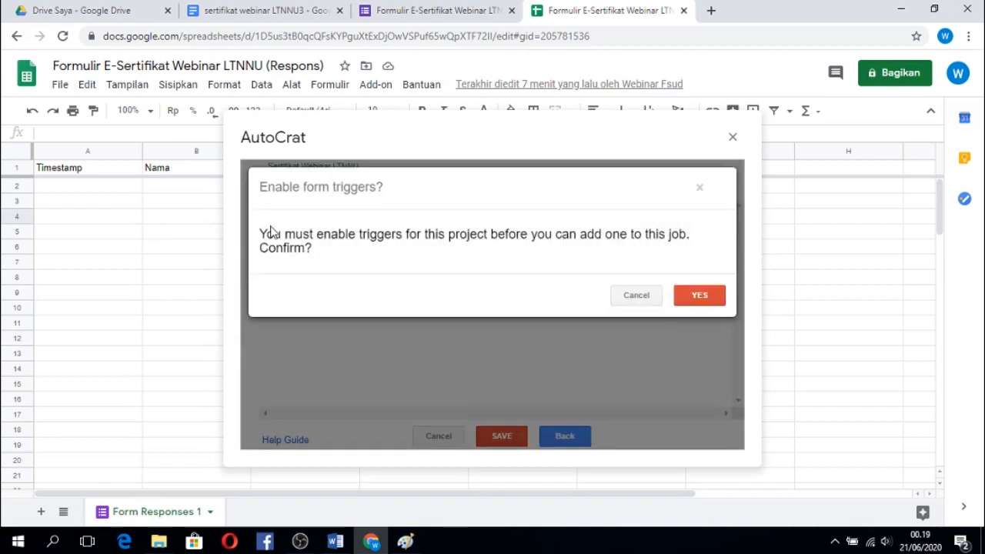
click(697, 295)
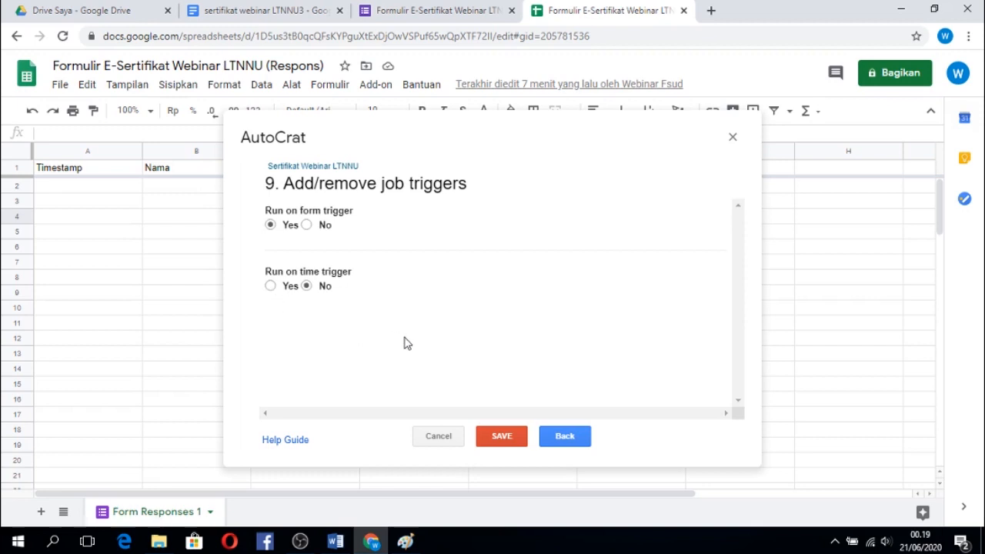
click(500, 440)
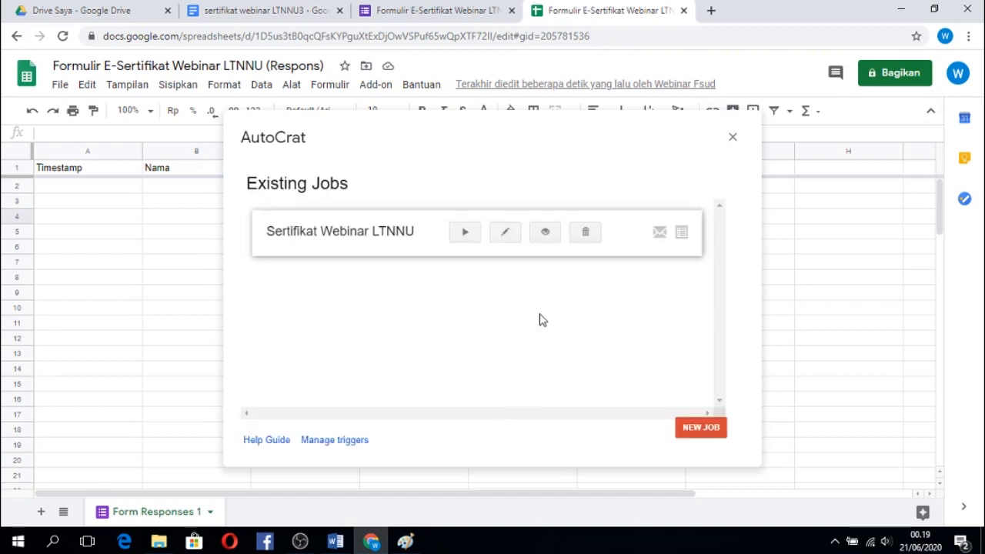
Review the job details of Sertifikat Webinar LTNNU, including file, trigger and email settings, and close AutoCrat.
click(545, 234)
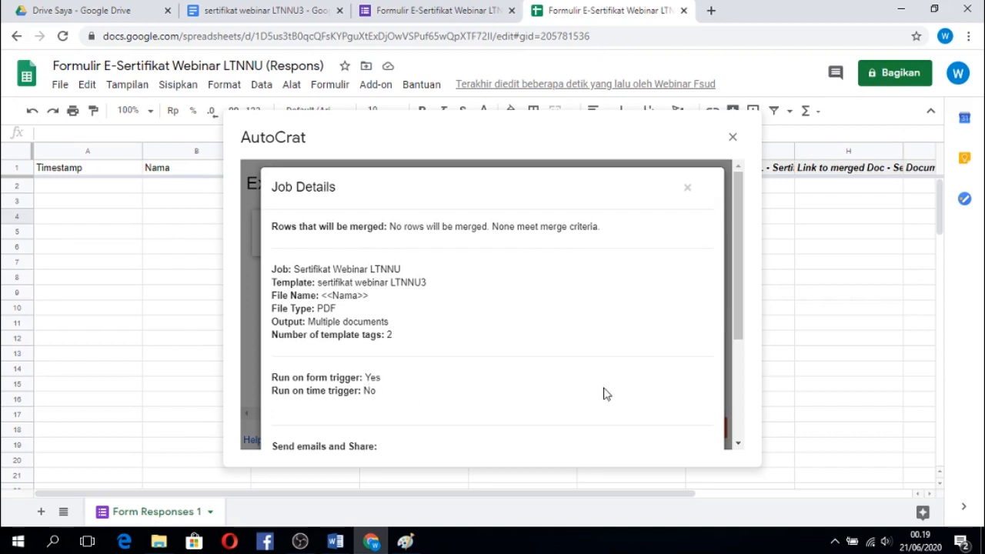
drag(737, 326, 735, 420)
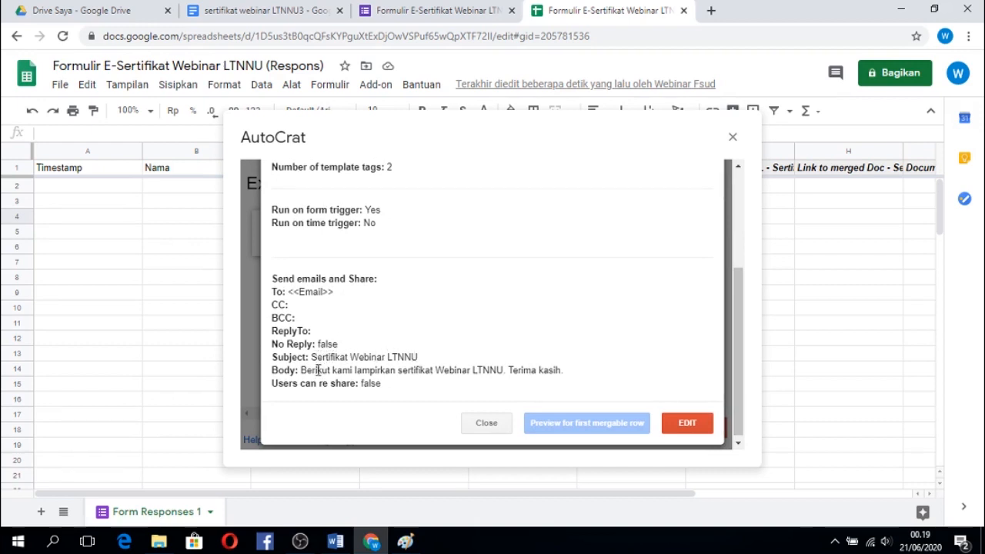
drag(737, 354, 728, 251)
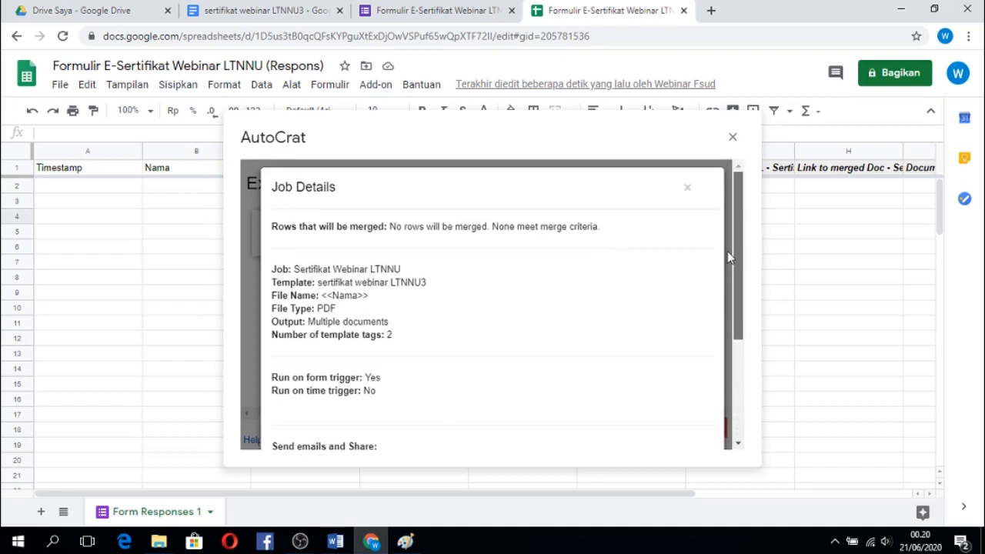
click(733, 139)
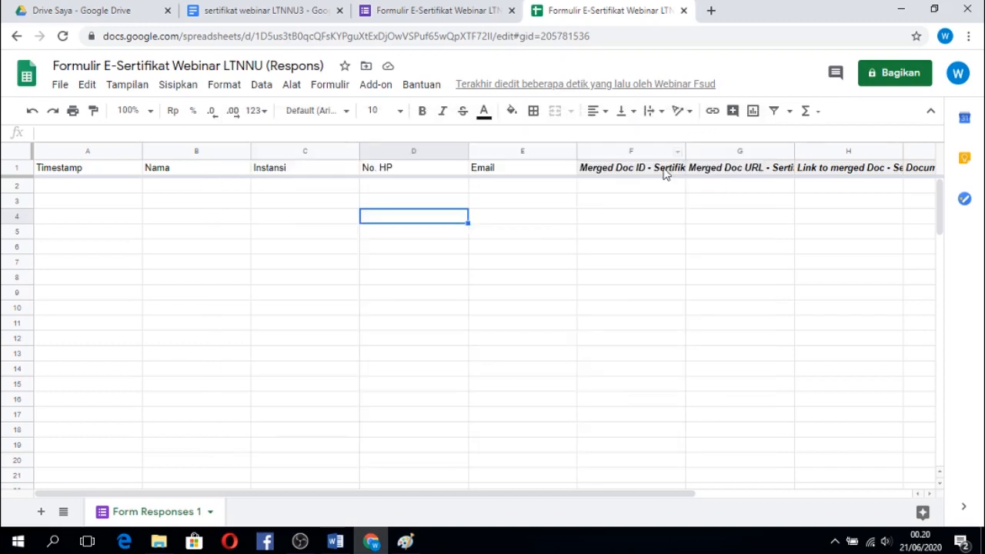
Switch to the Formulir E-Sertifikat Webinar LTNNU form, look over its questions, and open its preview.
click(450, 10)
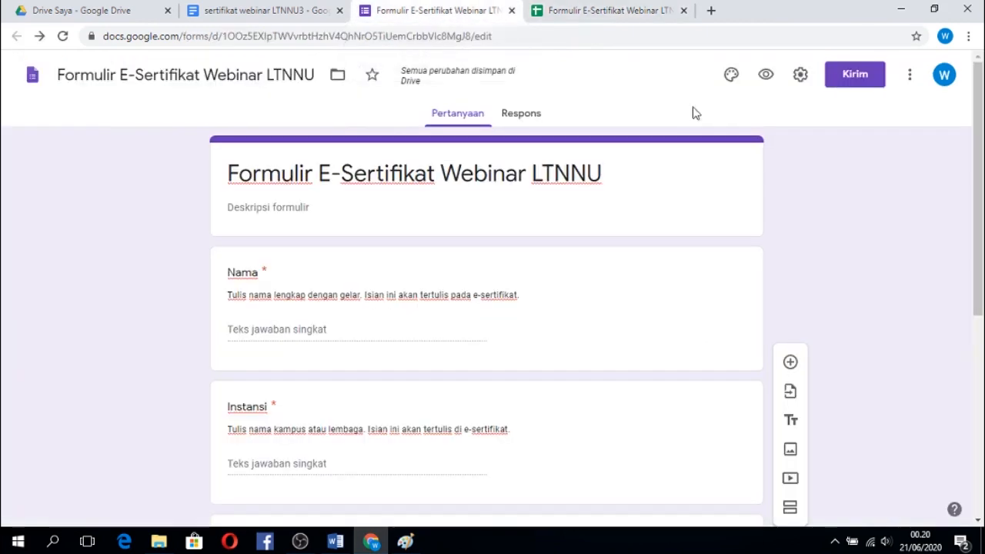
scroll(977, 200, down, 1)
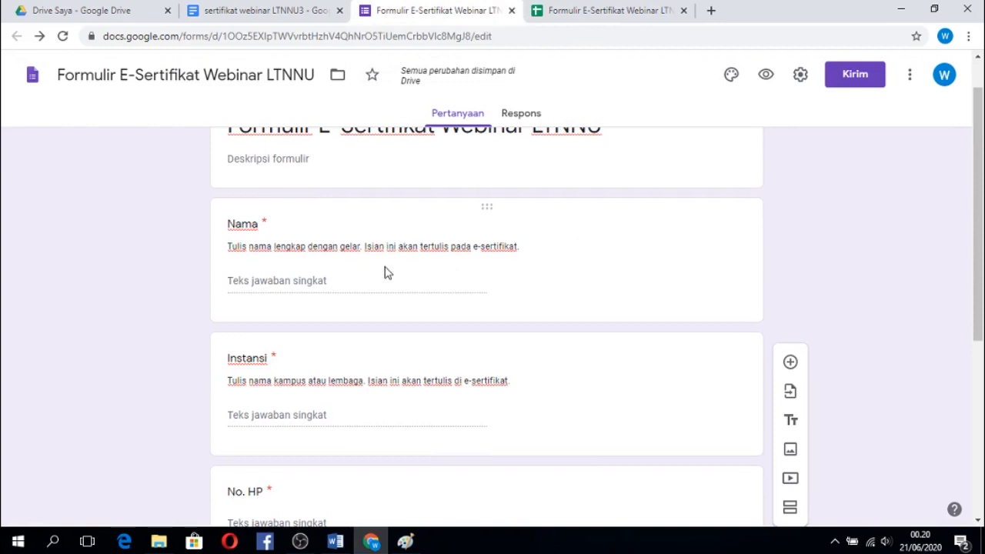
scroll(977, 207, up, 1)
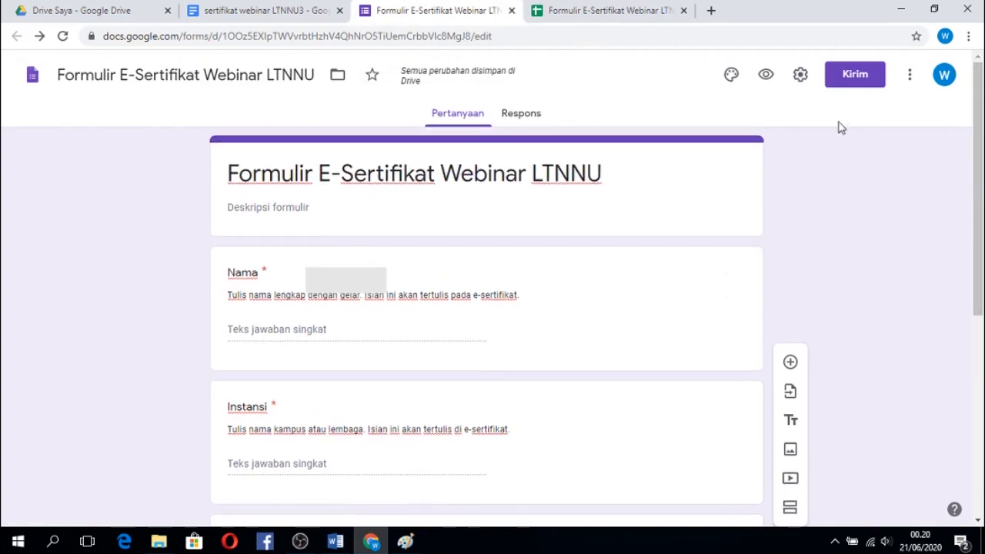
click(766, 77)
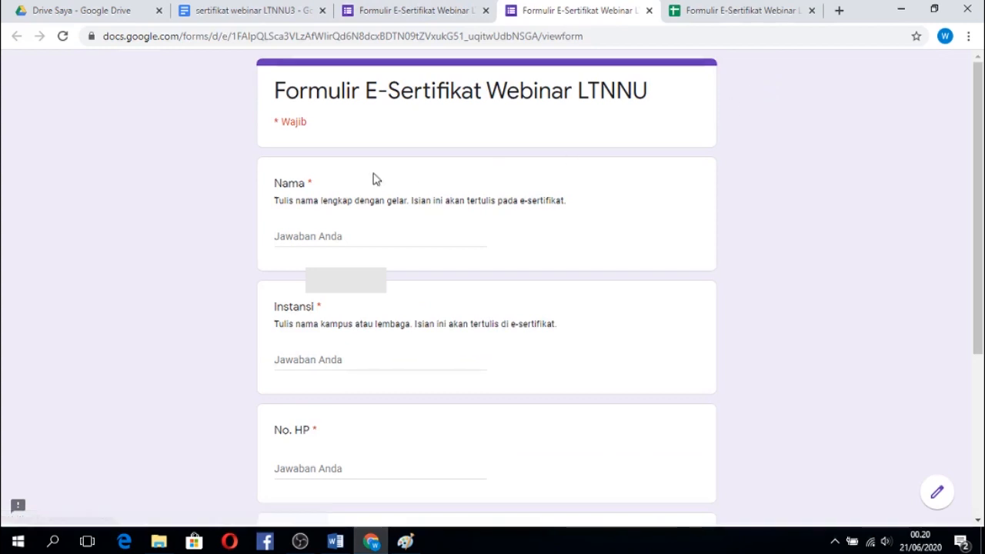
Fill in the Nama field with the participant's full name and academic title, and enter IAINU Kebumen as the Instansi.
click(331, 237)
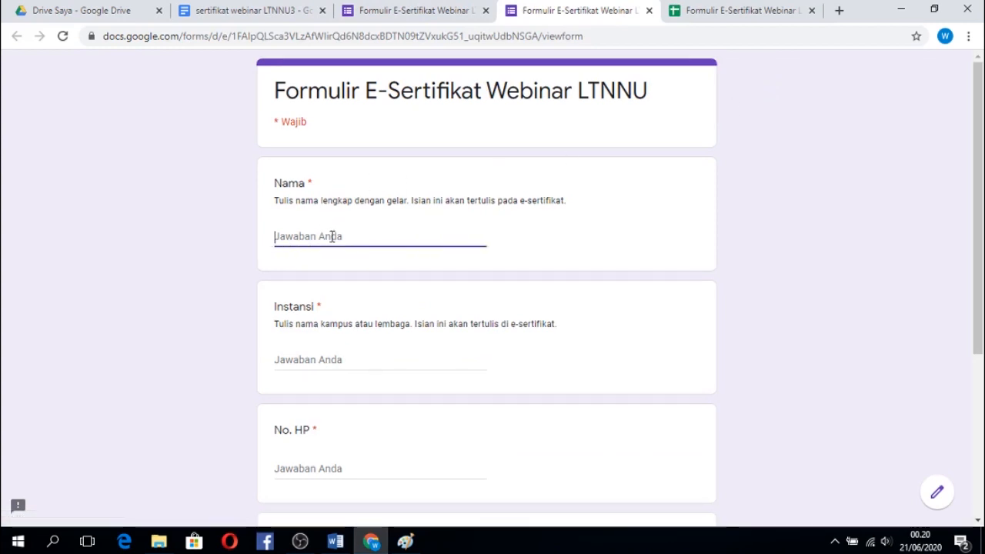
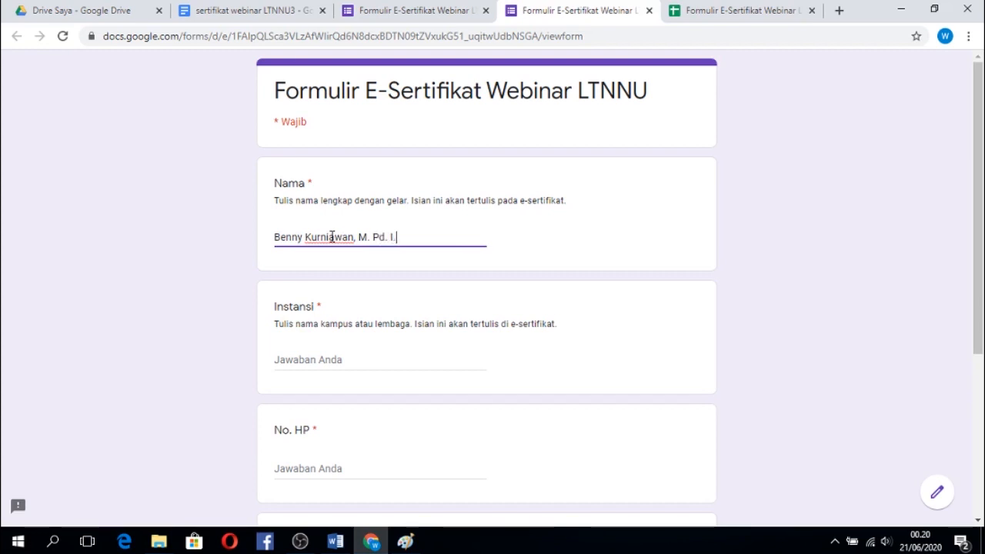
scroll(806, 216, down, 1)
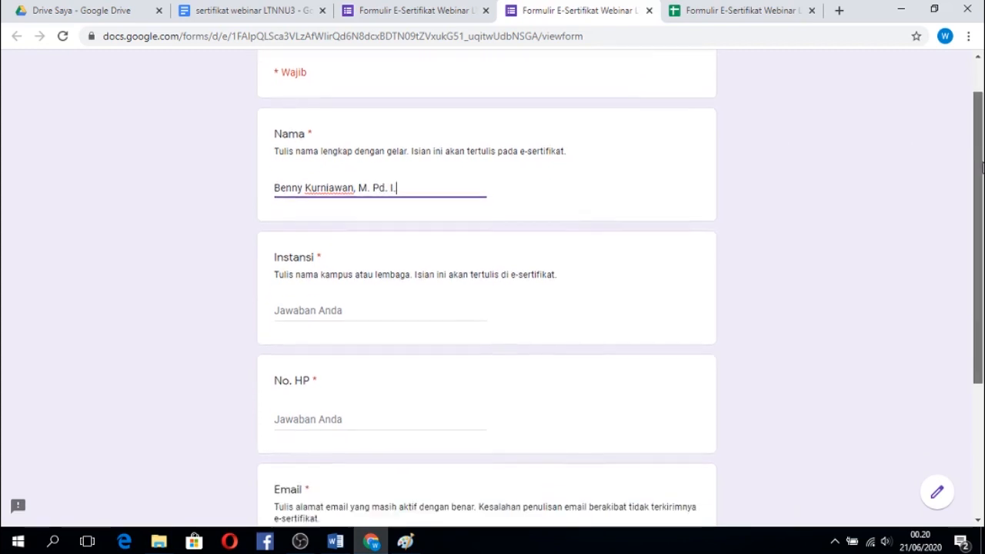
click(337, 292)
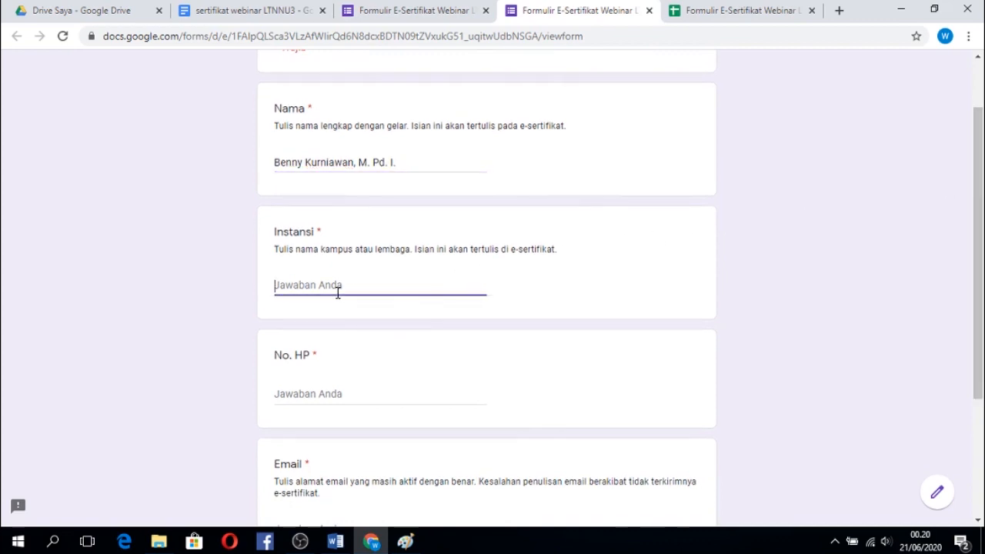
text(IAINU Ke)
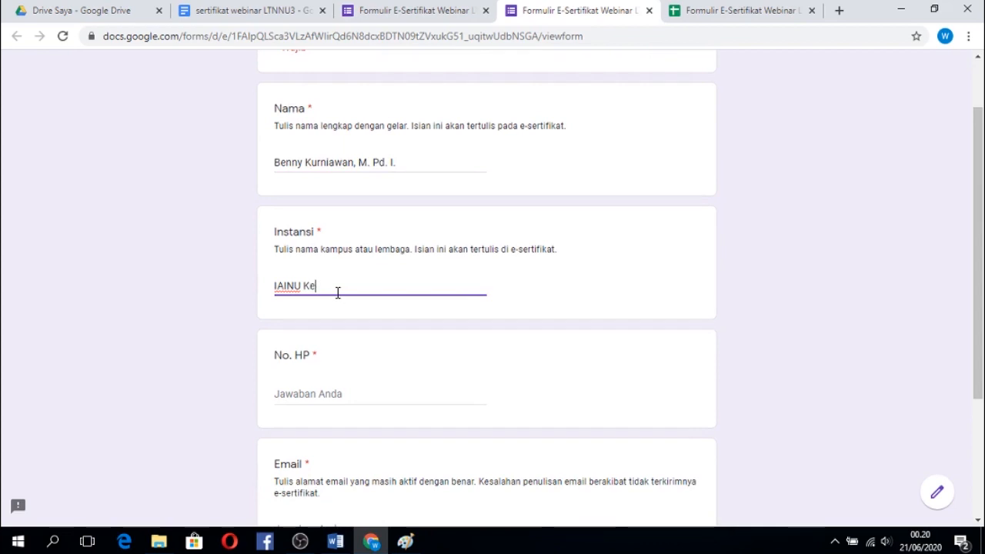
text(bumen)
Enter the participant's phone number under No. HP and their e-mail address under Email, and submit the form.
drag(979, 231, 981, 293)
click(369, 282)
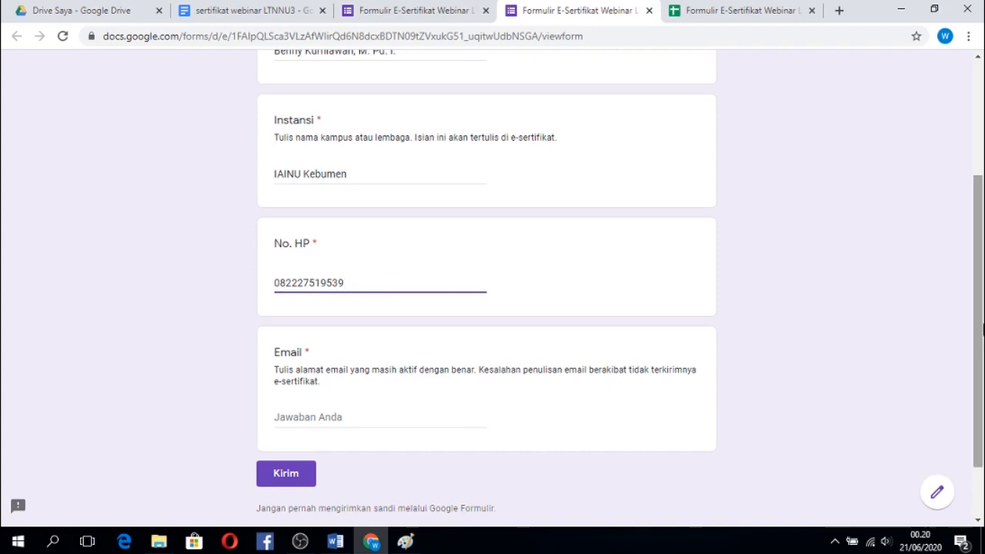
drag(979, 339, 979, 400)
click(347, 342)
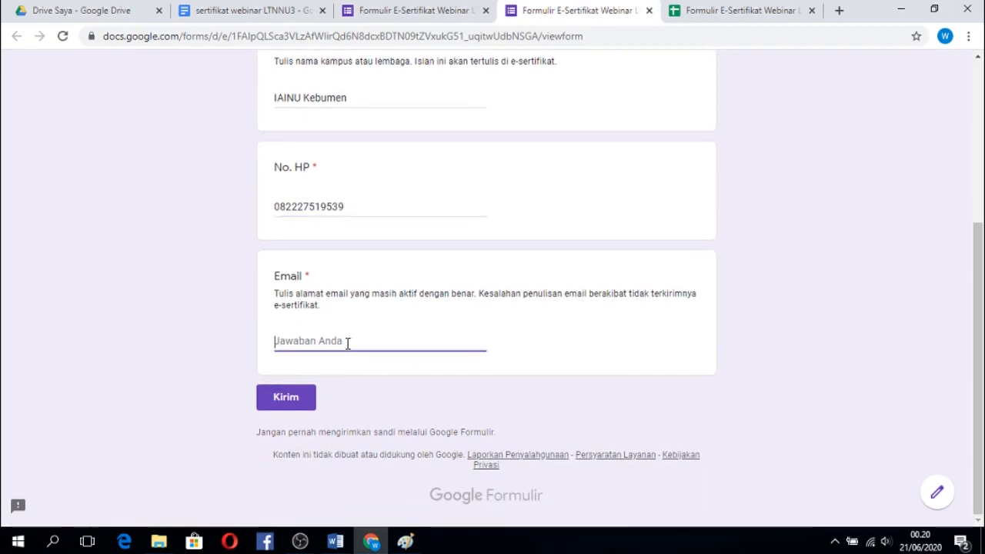
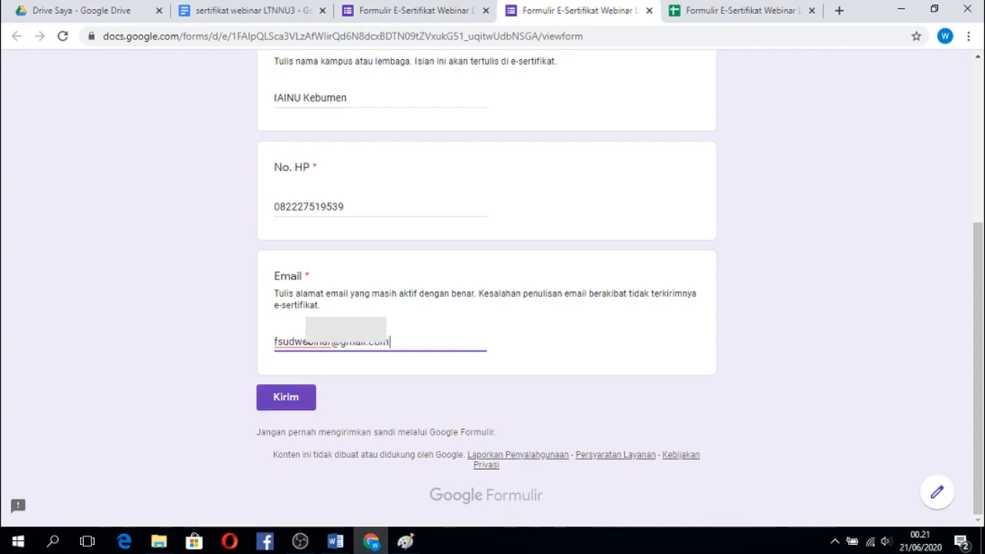
click(283, 408)
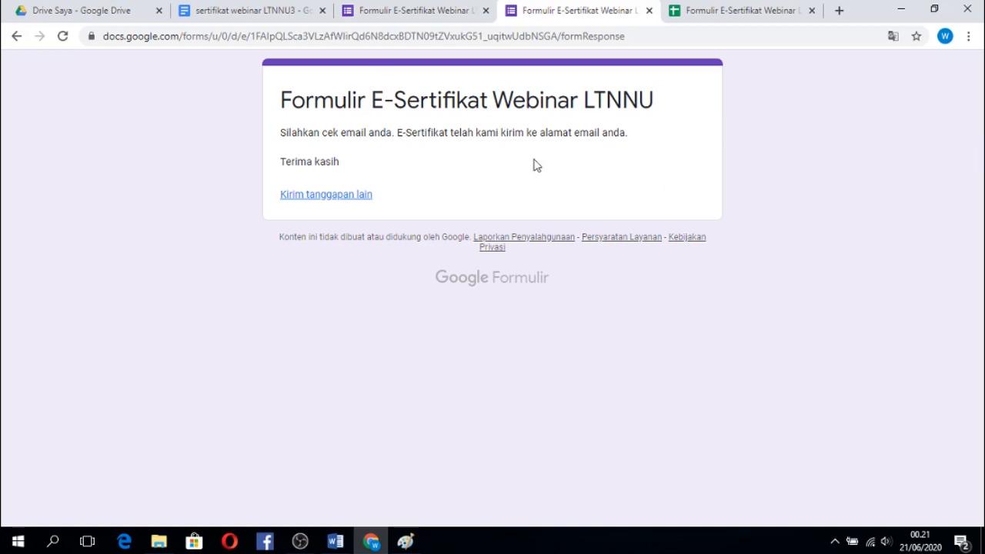
Switch to Google Drive and open the generated certificate PDF in the REKAP SERTIFIKAT folder inside WEBINAR LTNNU.
click(115, 9)
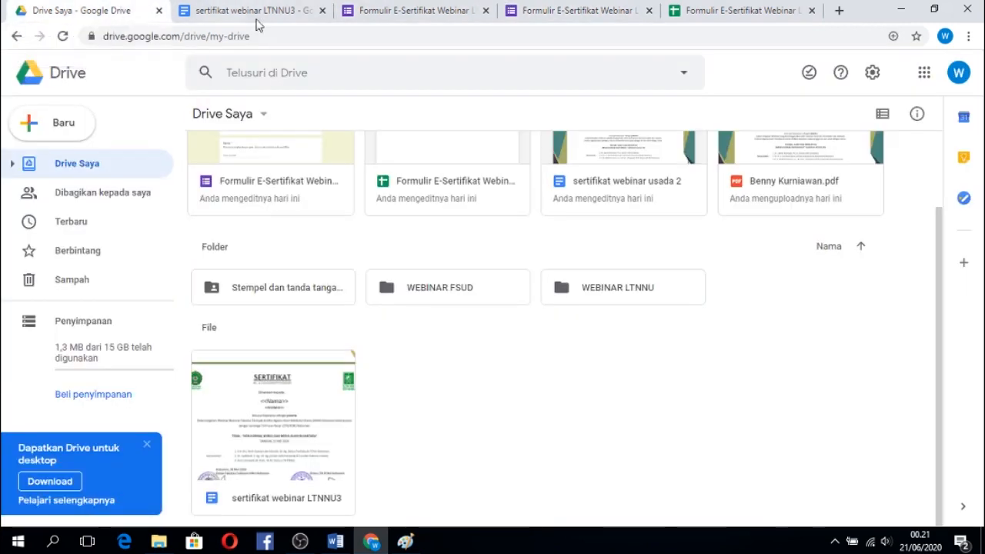
drag(941, 246, 937, 155)
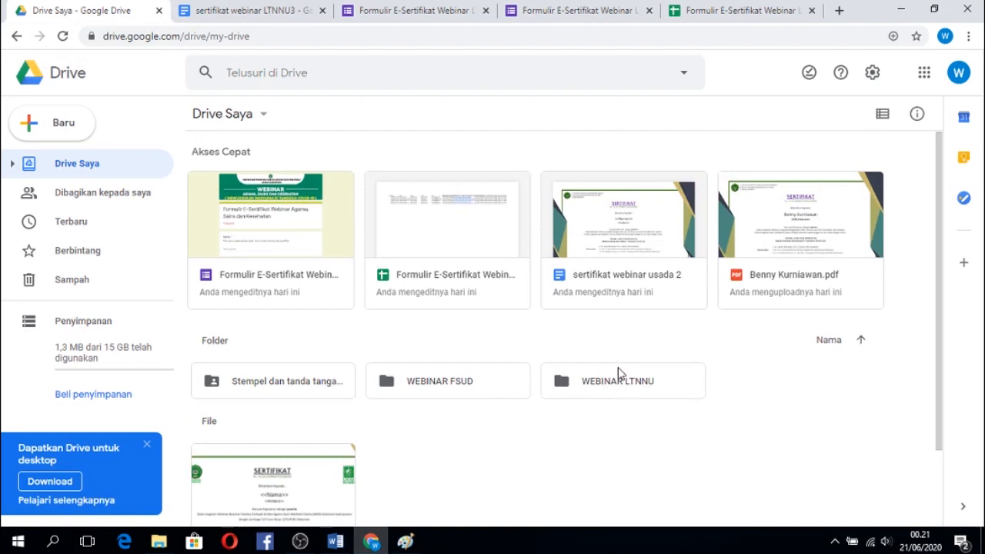
click(600, 385)
double_click(599, 384)
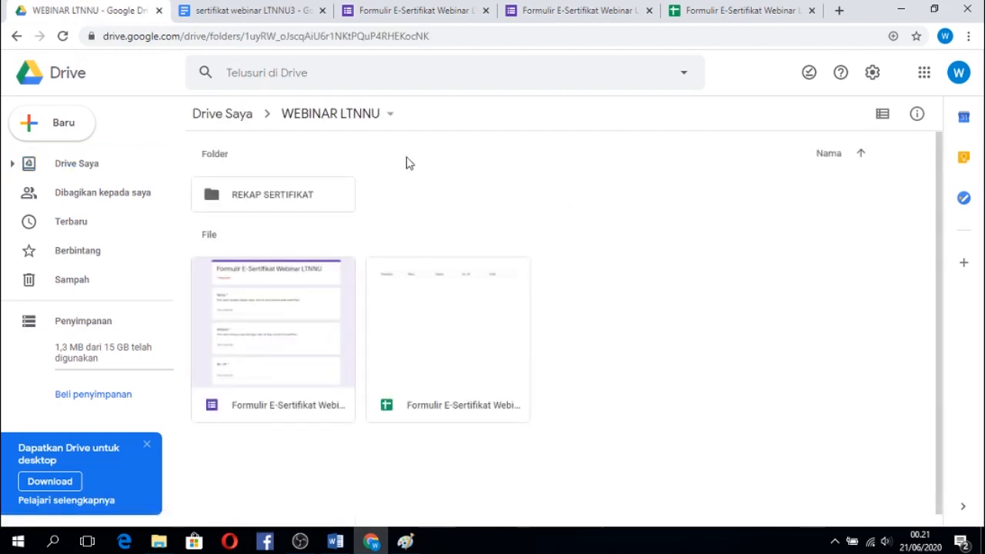
double_click(286, 194)
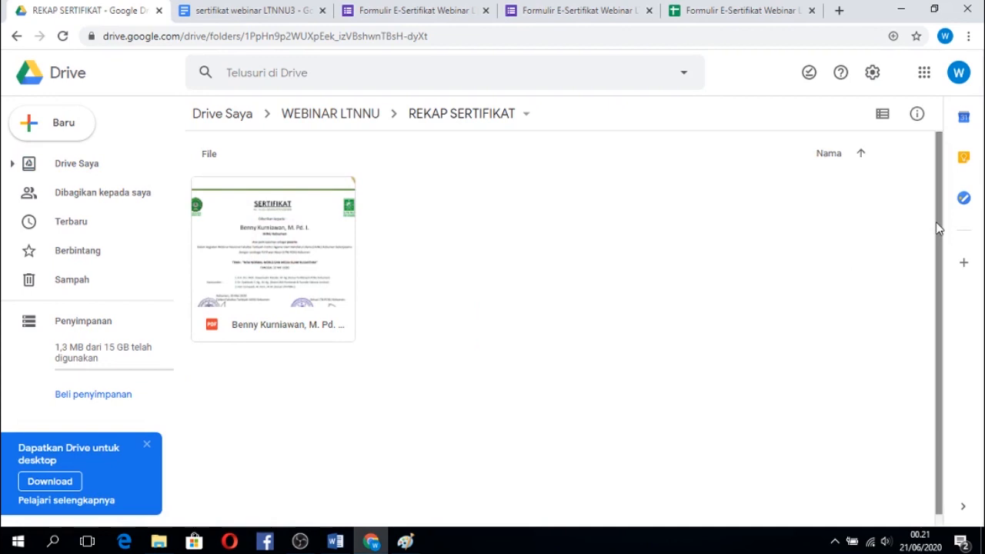
scroll(935, 234, down, 1)
double_click(284, 229)
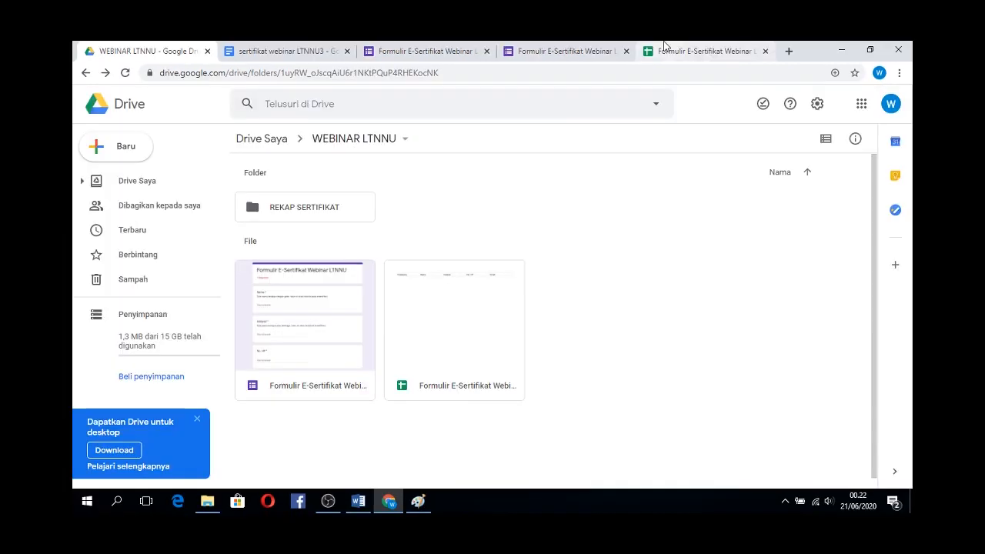
Switch to the Formulir E-Sertifikat Webinar LTNNU (Respons) spreadsheet and examine the submitted response and its merge status columns.
click(694, 7)
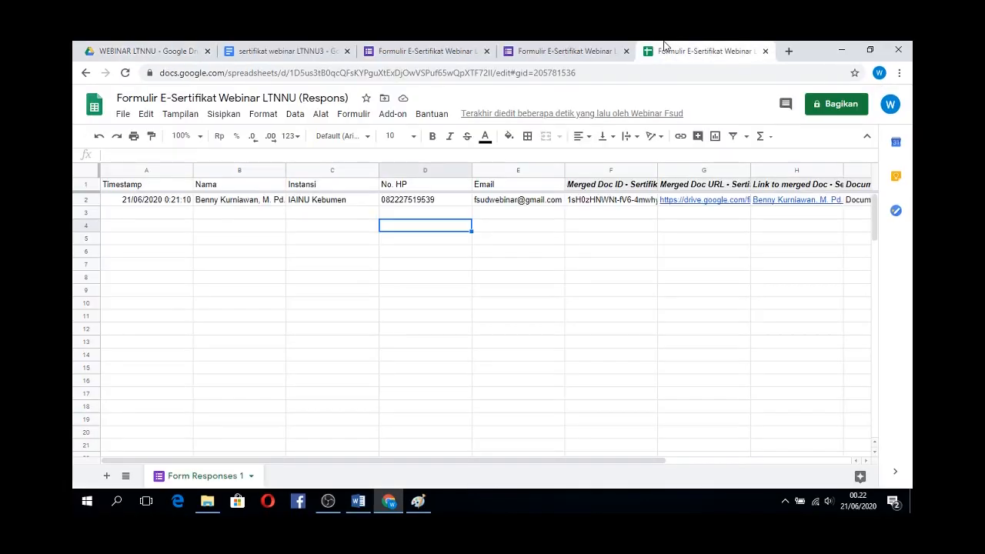
drag(485, 462, 450, 441)
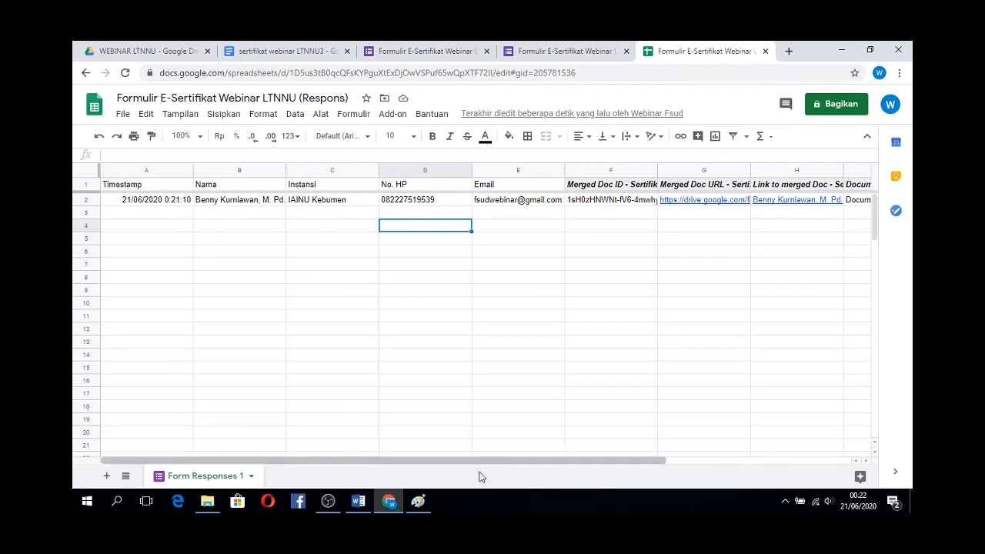
drag(471, 464, 664, 471)
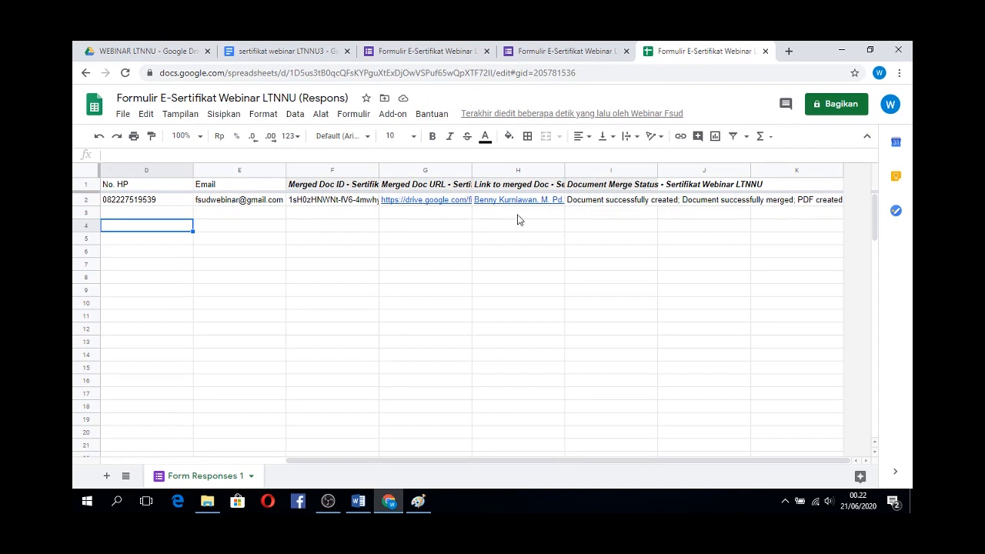
drag(431, 461, 229, 457)
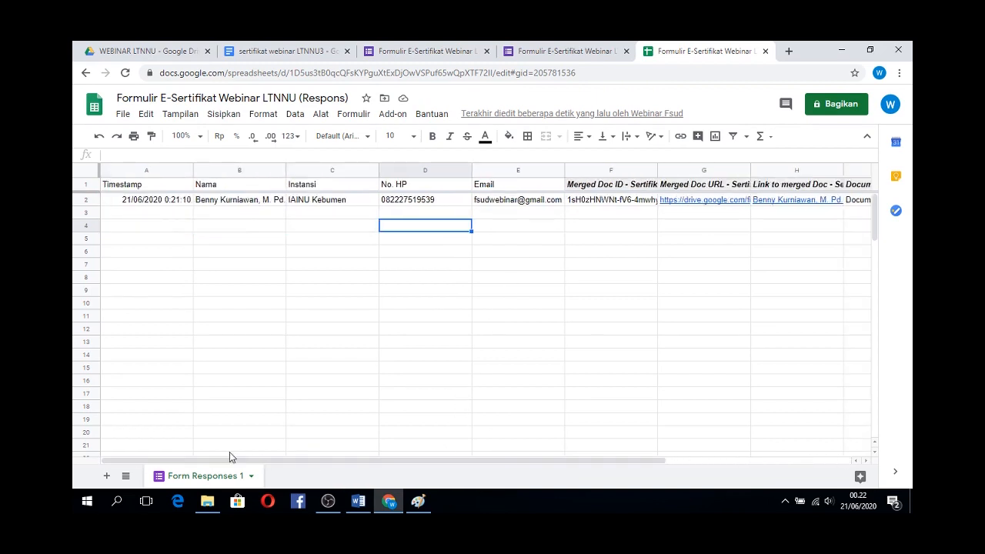
Open Gmail in a new browser tab, dismiss the Google Meet introduction, and open the Sertifikat Webinar LTNNU email.
click(789, 51)
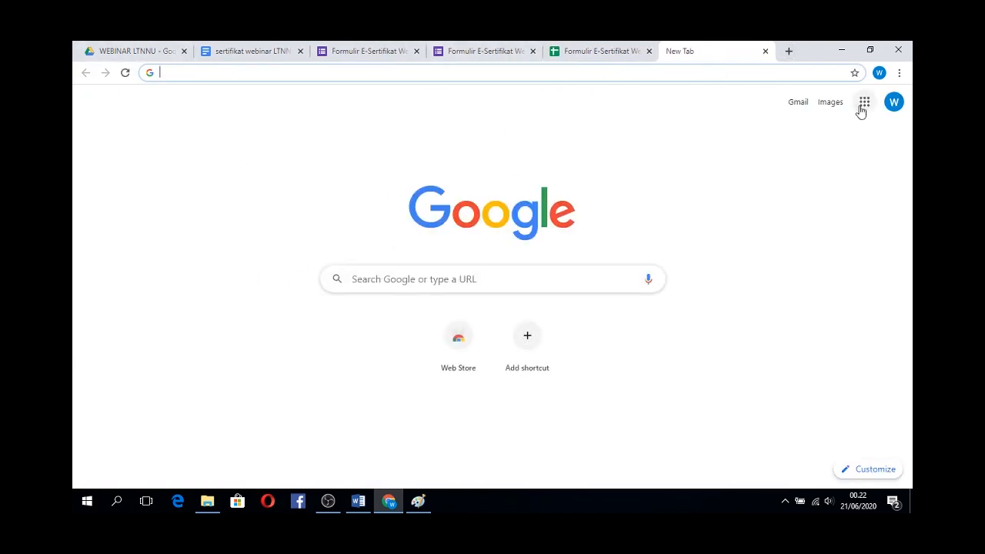
click(798, 105)
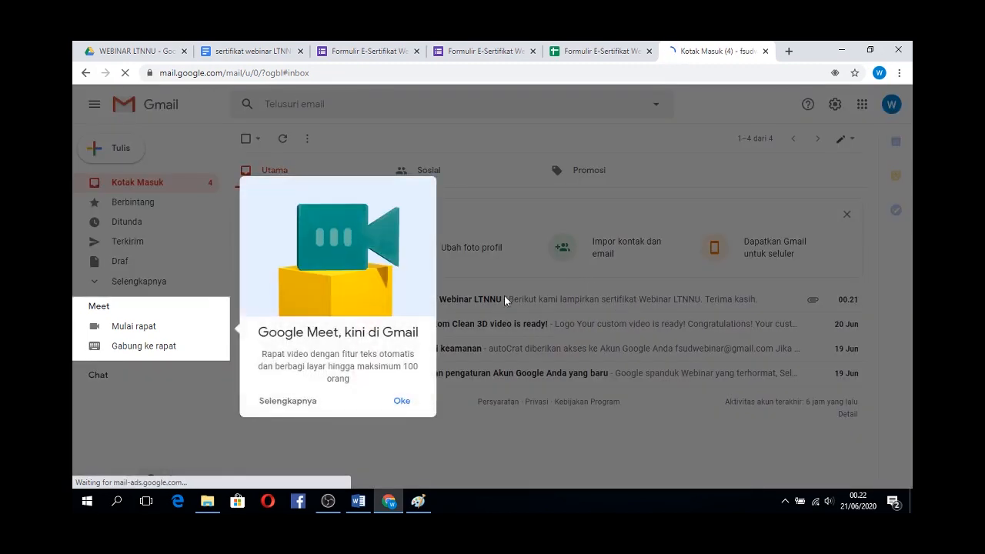
click(401, 401)
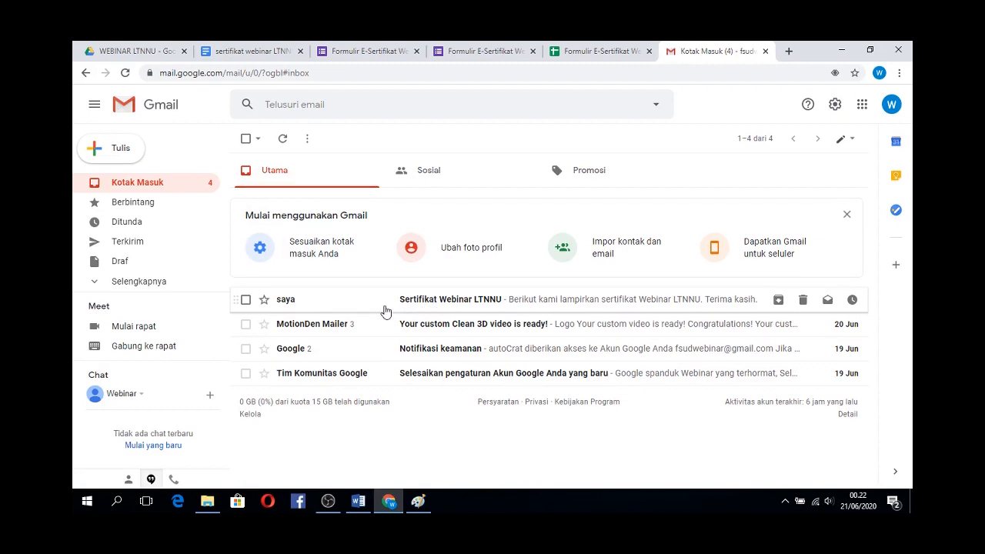
click(447, 304)
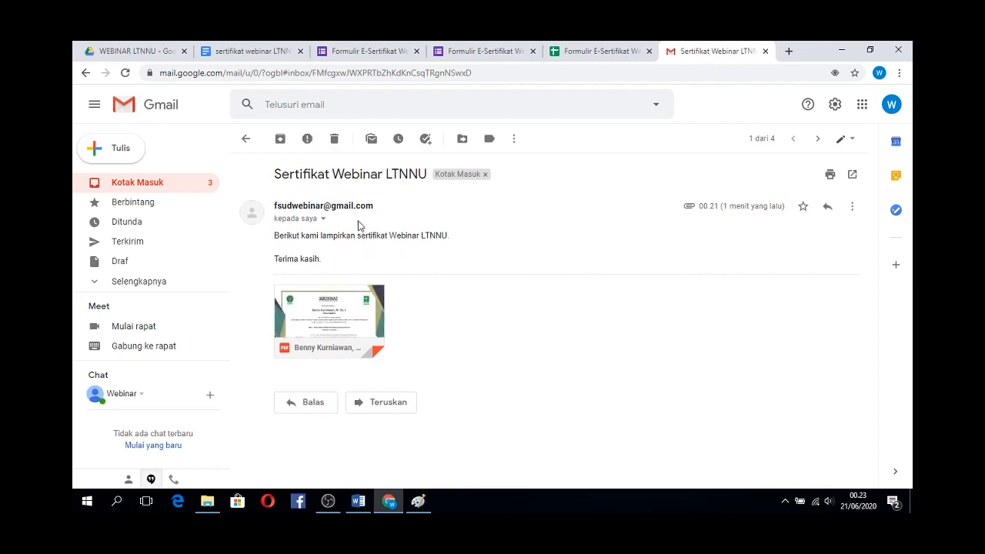
View the certificate PDF attached to the email, close the preview, and return to the WEBINAR LTNNU folder in Google Drive.
mouse_move(311, 311)
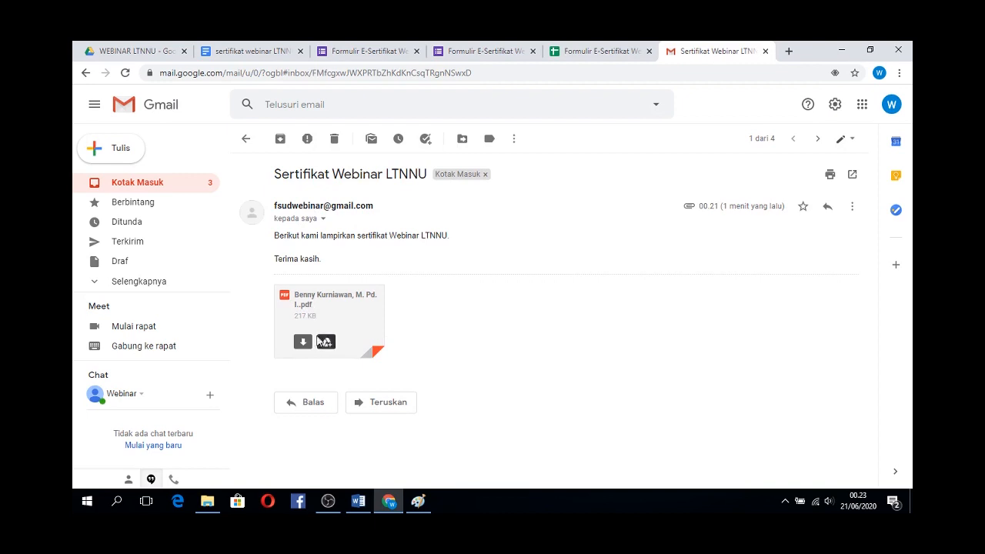
click(330, 304)
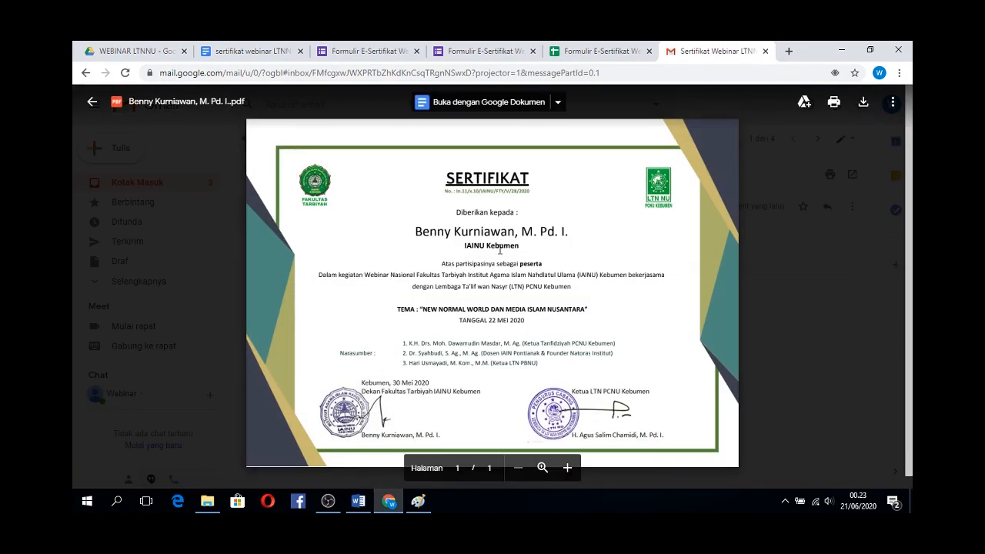
click(790, 169)
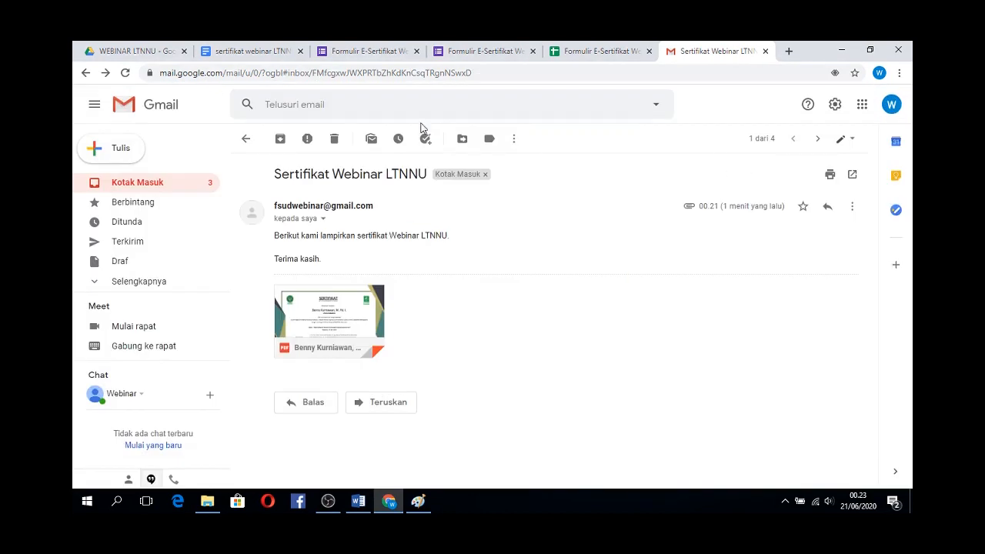
click(150, 48)
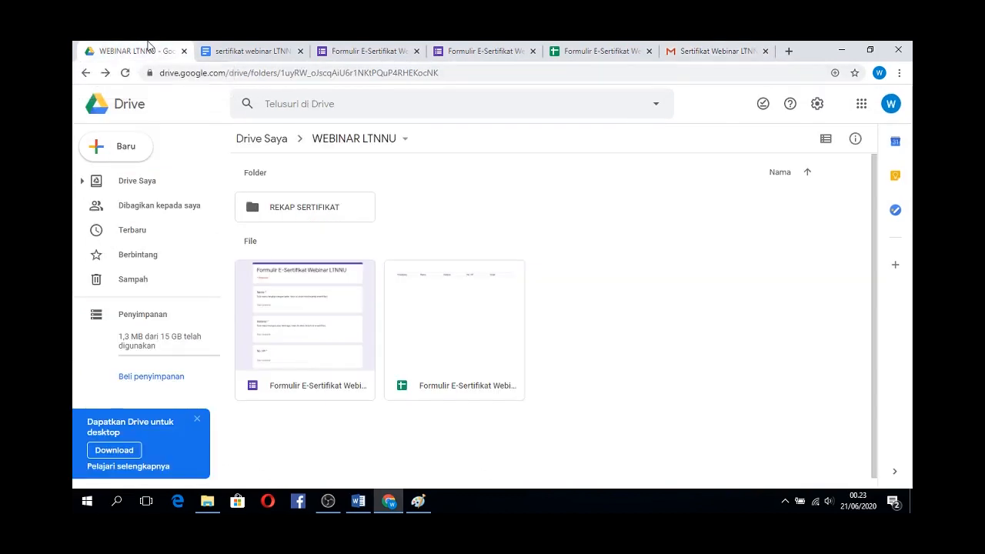